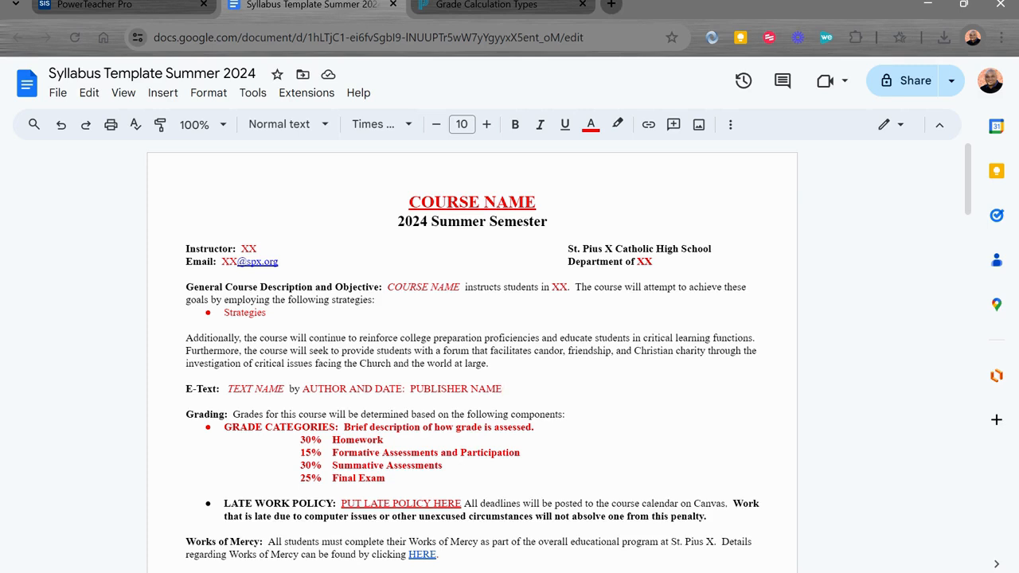
# - Review the grade categories in the syllabus template, and read the grade calculation types on the PowerTeacher Pro help page
pyautogui.scroll(-3, 472, 358)
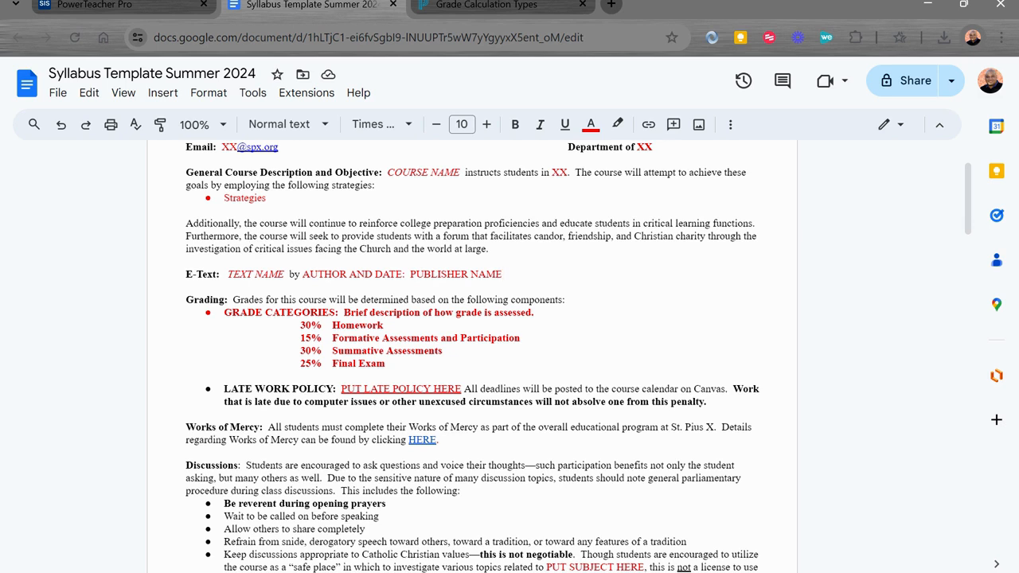
pyautogui.click(384, 326)
pyautogui.click(529, 4)
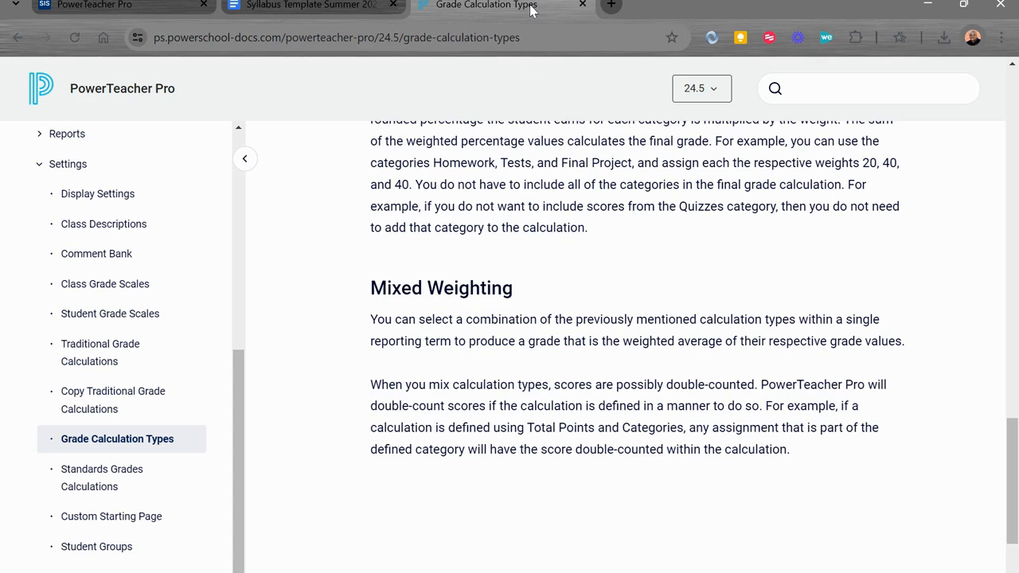
pyautogui.scroll(5, 568, 358)
pyautogui.scroll(10, 570, 357)
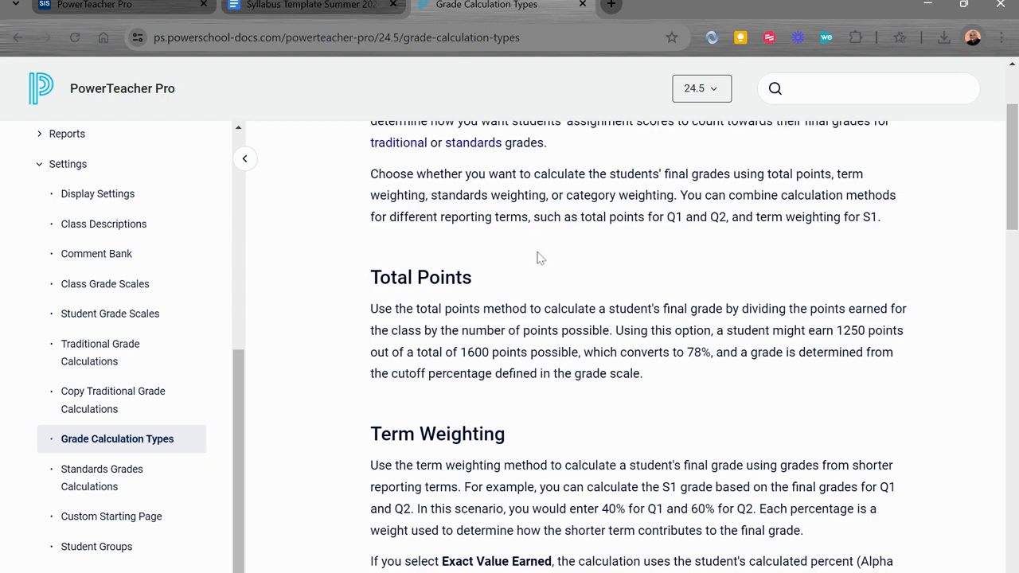
# - Compare the syllabus's grade category percentages with the Total Points and Term Weighting methods on the help page
pyautogui.click(320, 5)
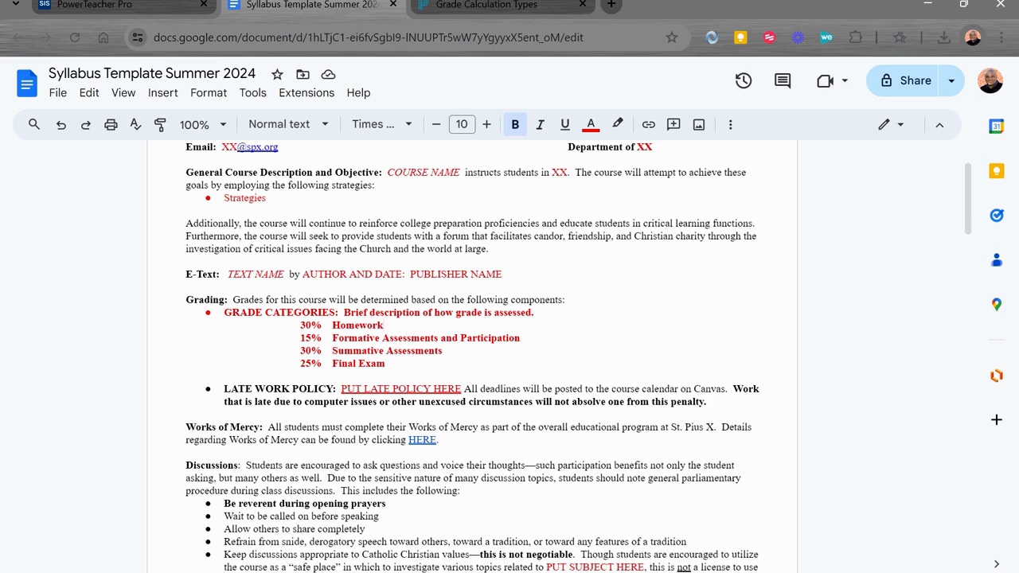
pyautogui.click(480, 8)
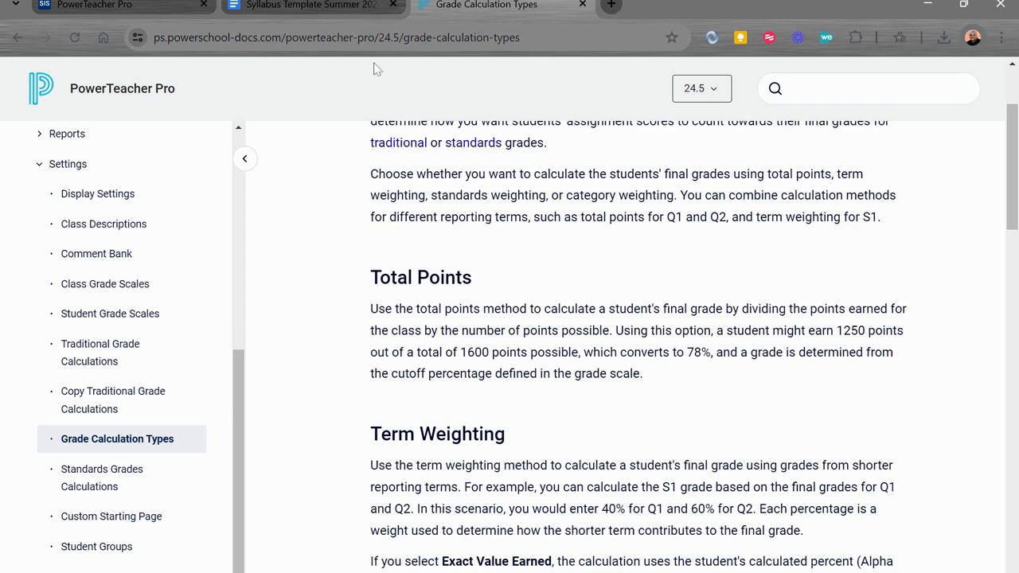
pyautogui.click(284, 5)
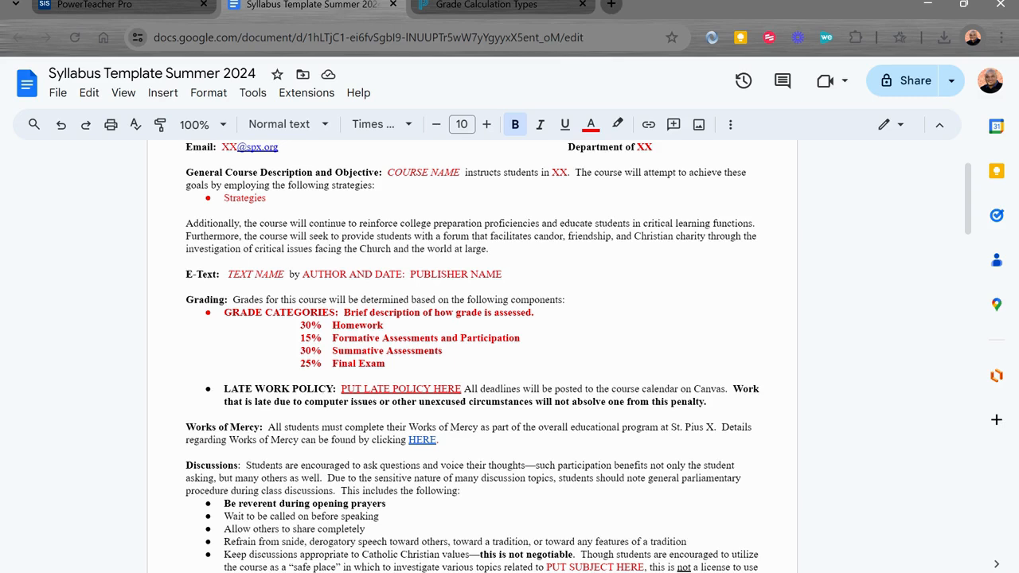
pyautogui.click(487, 5)
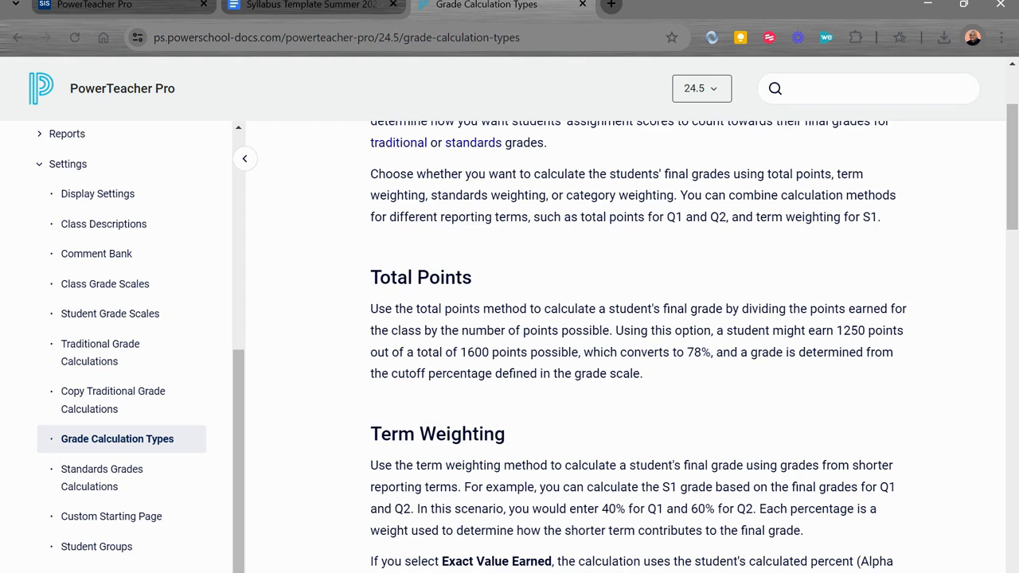
pyautogui.click(303, 6)
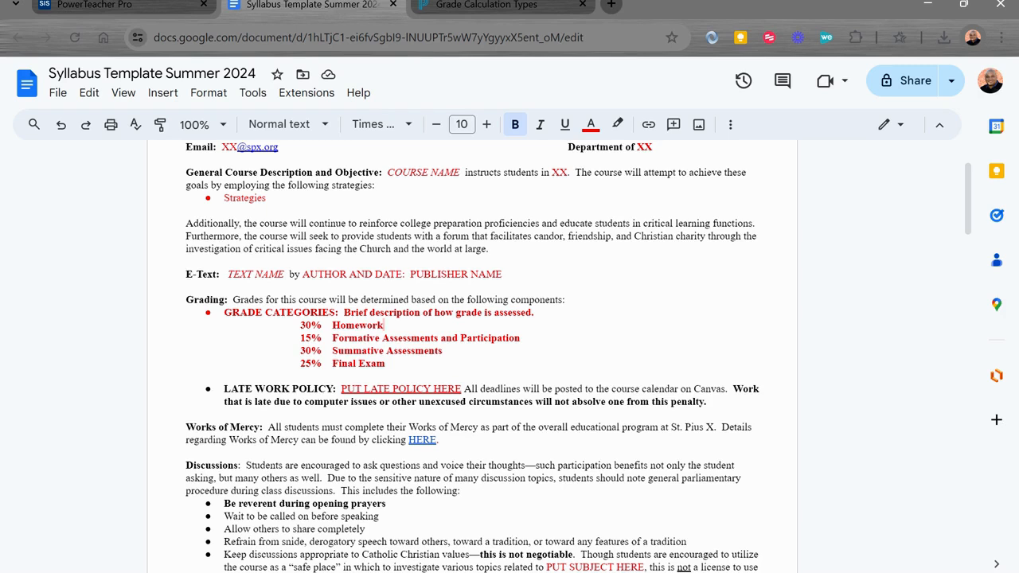
pyautogui.moveTo(304, 325); pyautogui.dragTo(300, 324)
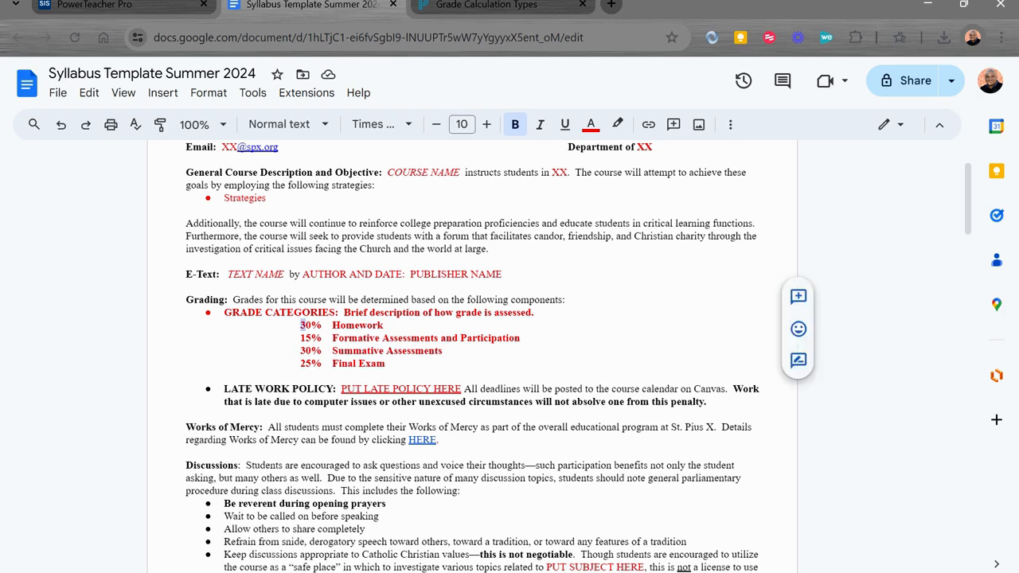
pyautogui.click(300, 325)
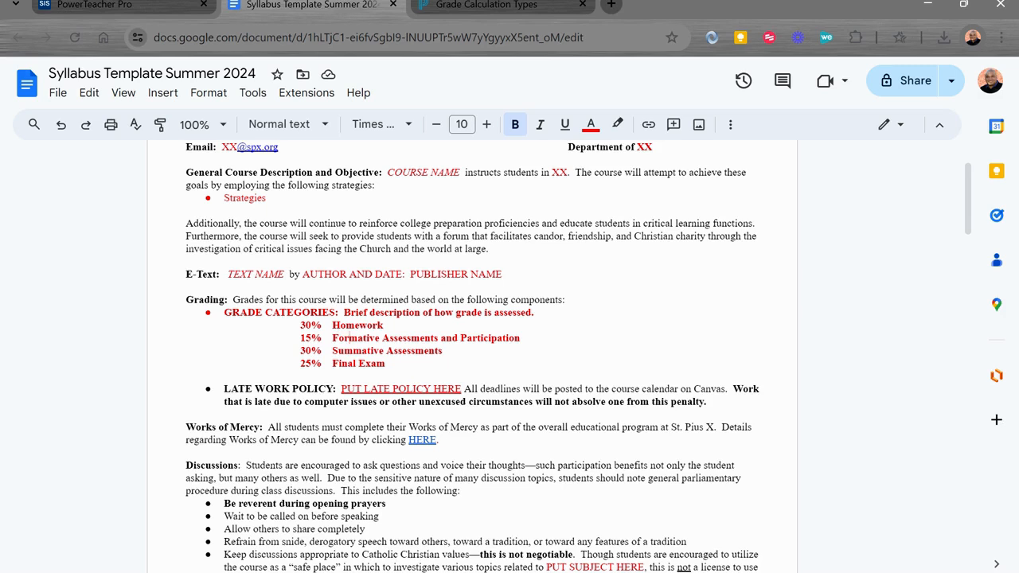
pyautogui.click(301, 376)
# - Switch to PowerTeacher Pro and check the grading options and class list for Intro to Digital Technology CP
pyautogui.click(128, 6)
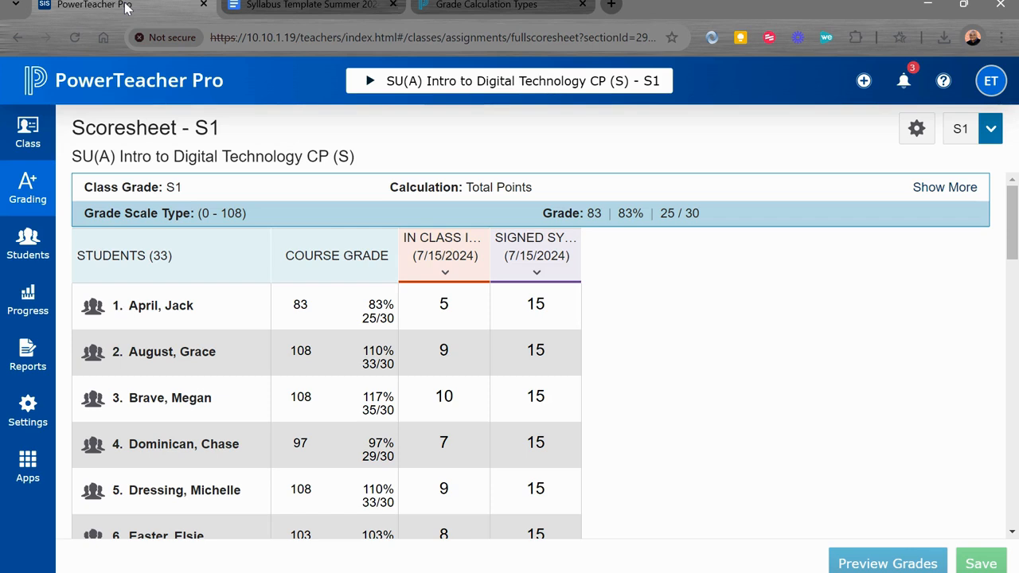
pyautogui.click(24, 198)
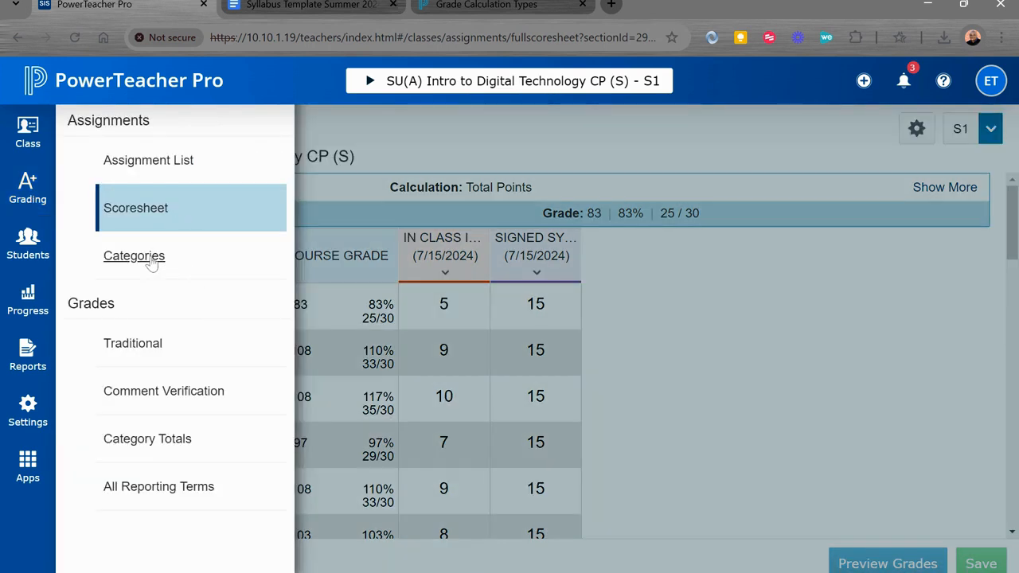
pyautogui.click(26, 189)
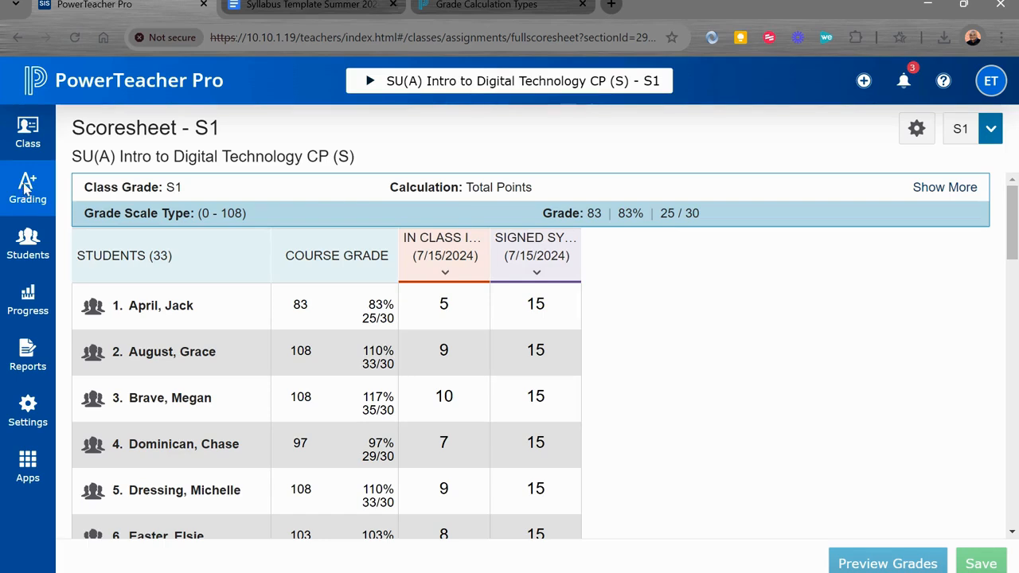
pyautogui.click(368, 82)
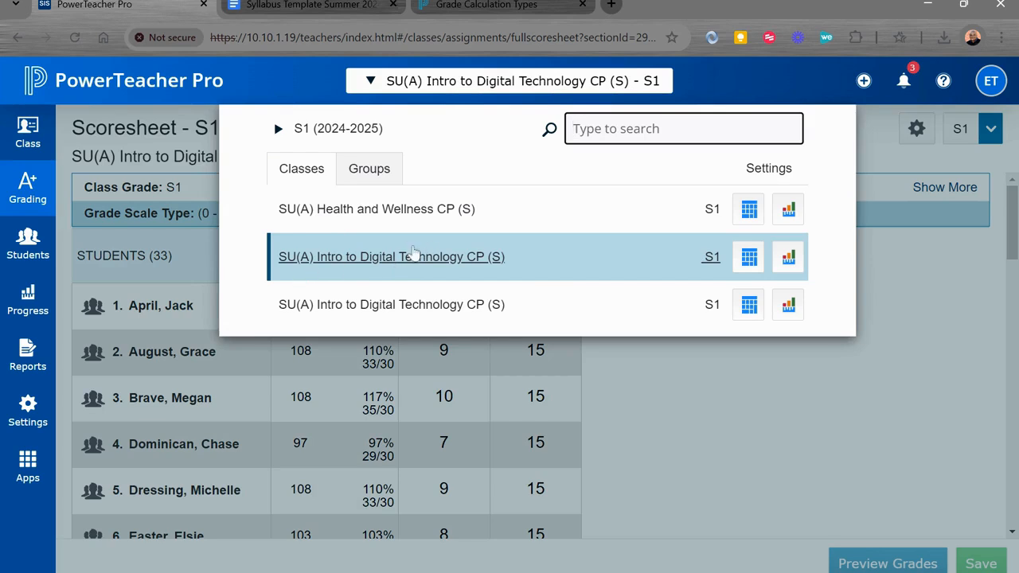
pyautogui.click(261, 90)
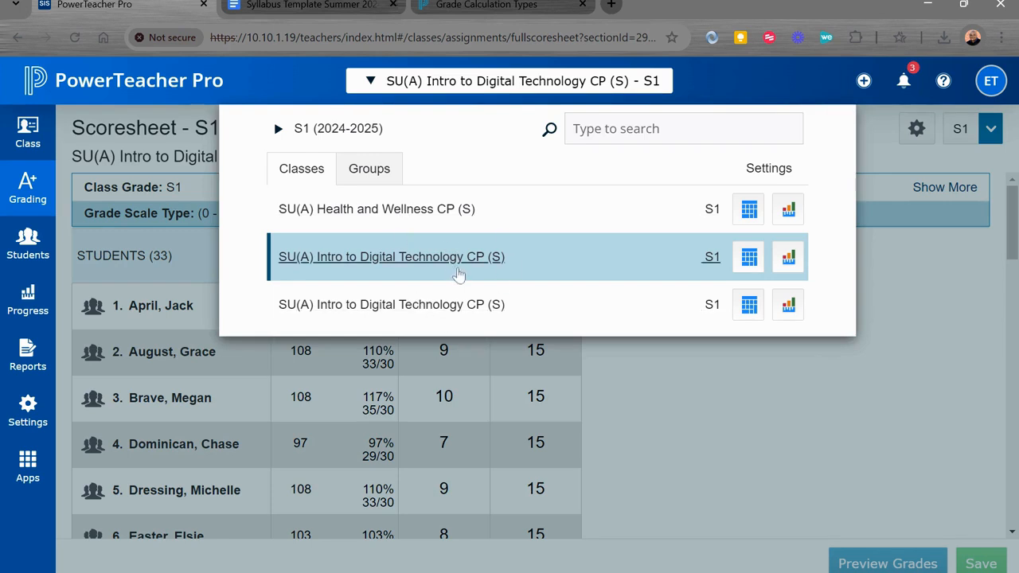
# - Open the assignment Categories page and review the category names from Quizzes to Final Exam
pyautogui.click(21, 198)
pyautogui.click(143, 259)
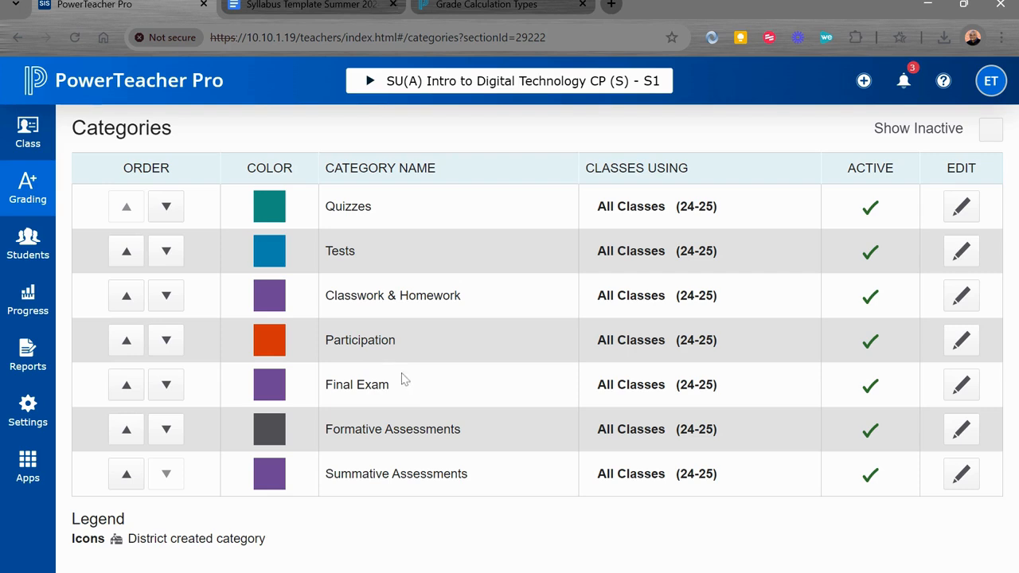
pyautogui.moveTo(419, 396); pyautogui.dragTo(325, 207)
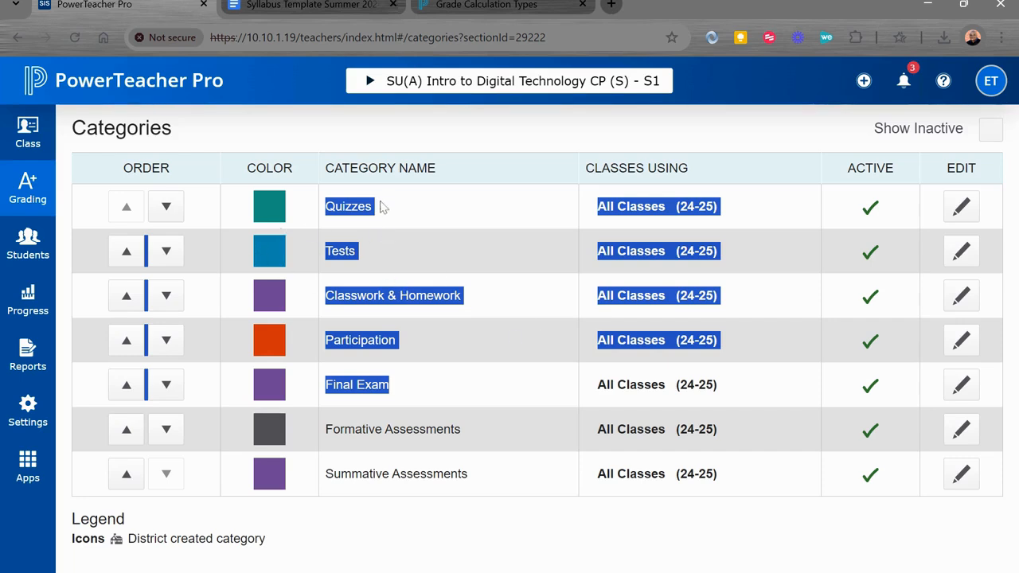
pyautogui.click(439, 235)
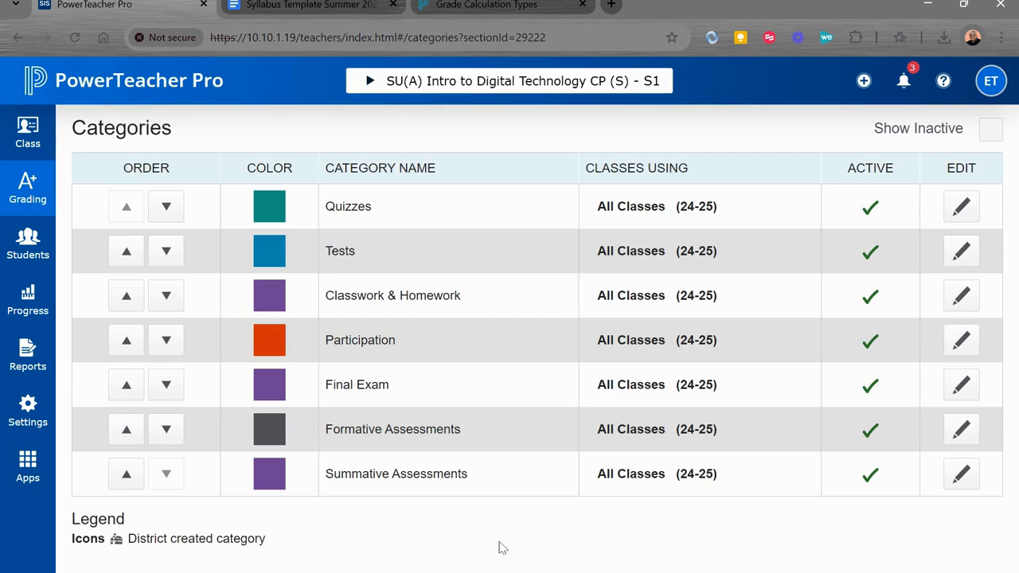
# - Set the Formative Assessments category's status to Inactive and save the change
pyautogui.click(967, 435)
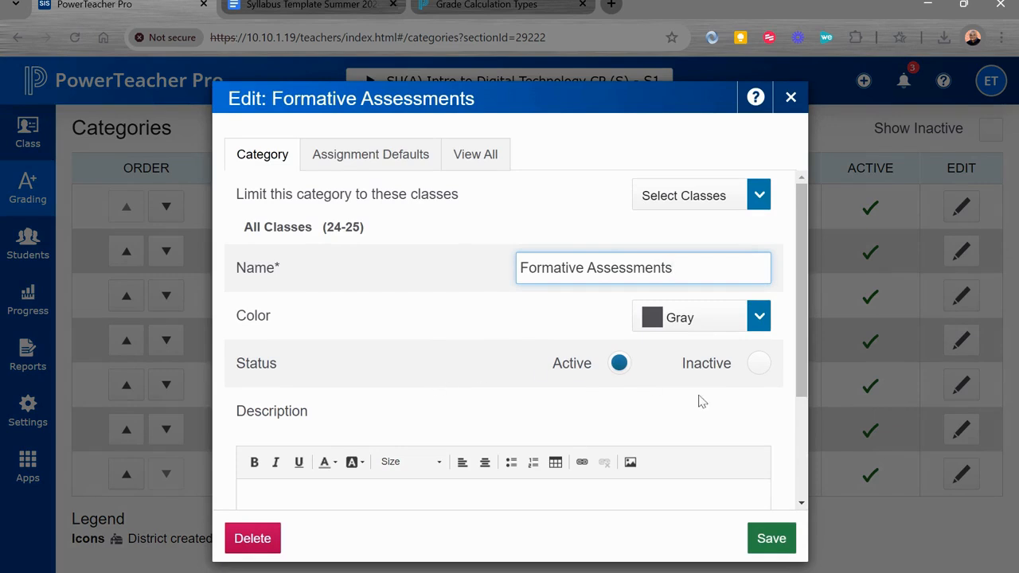
pyautogui.click(760, 371)
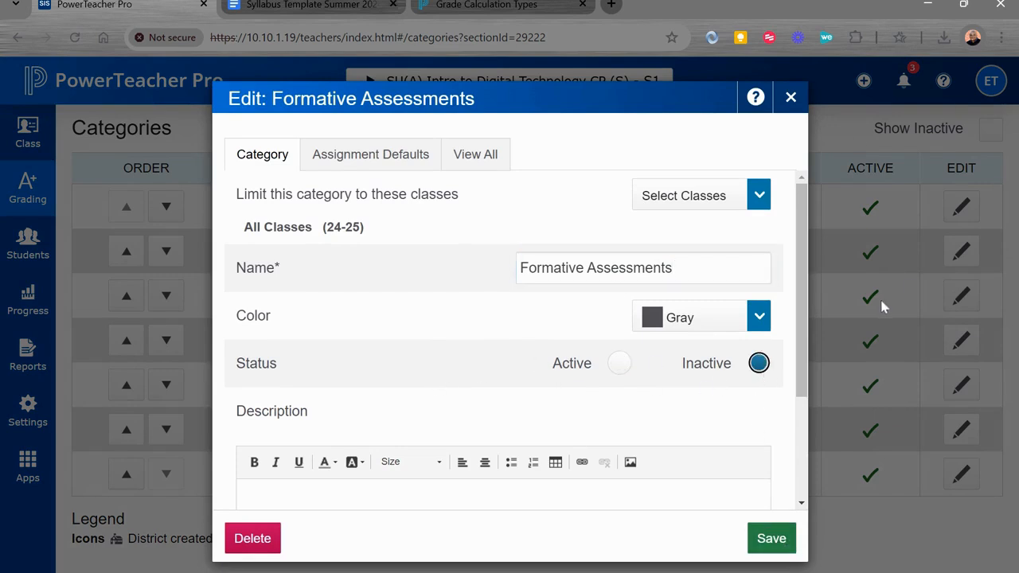
pyautogui.click(803, 94)
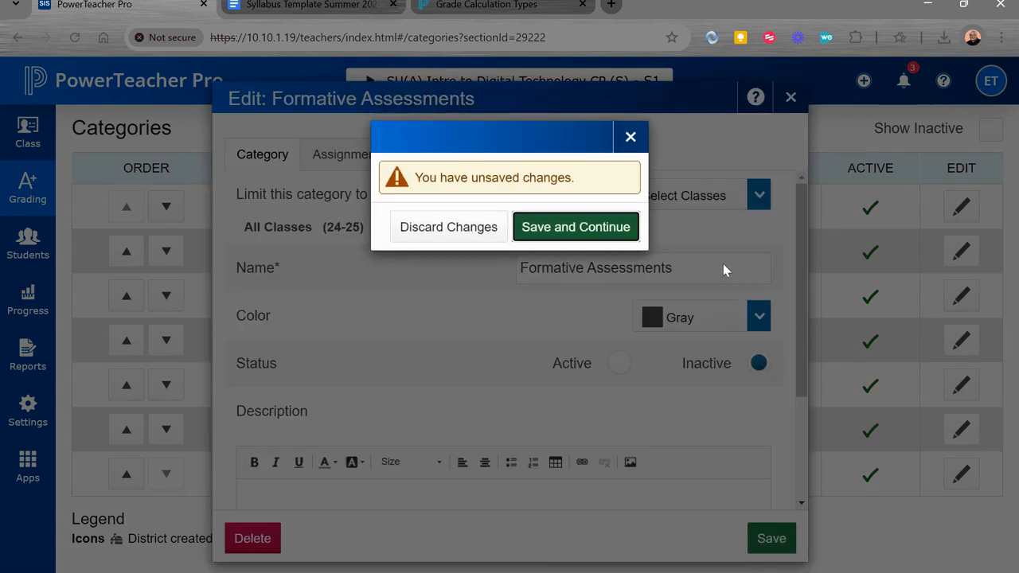
pyautogui.click(562, 234)
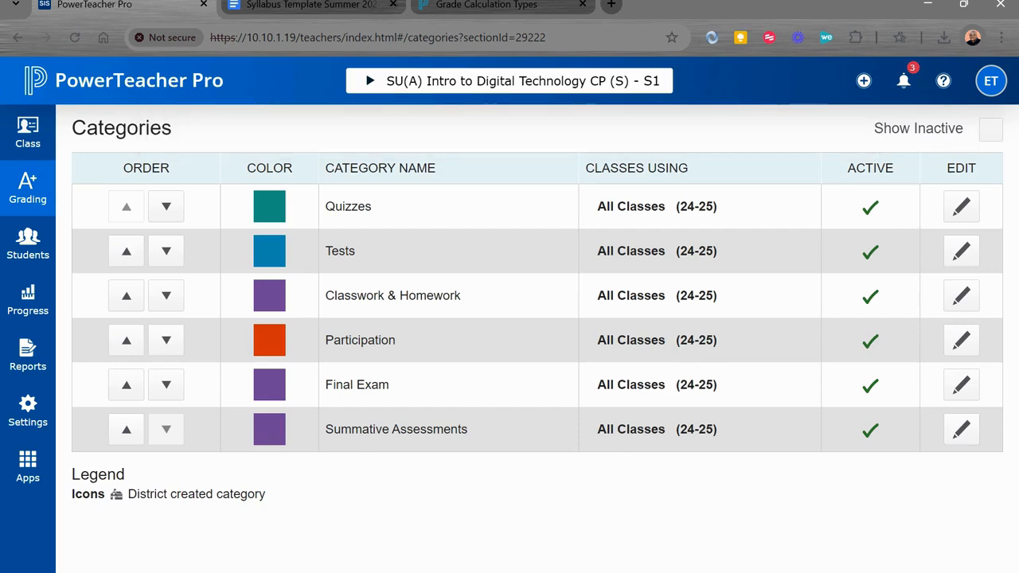
# - Set the Summative Assessments category's status to Inactive and save it
pyautogui.click(962, 433)
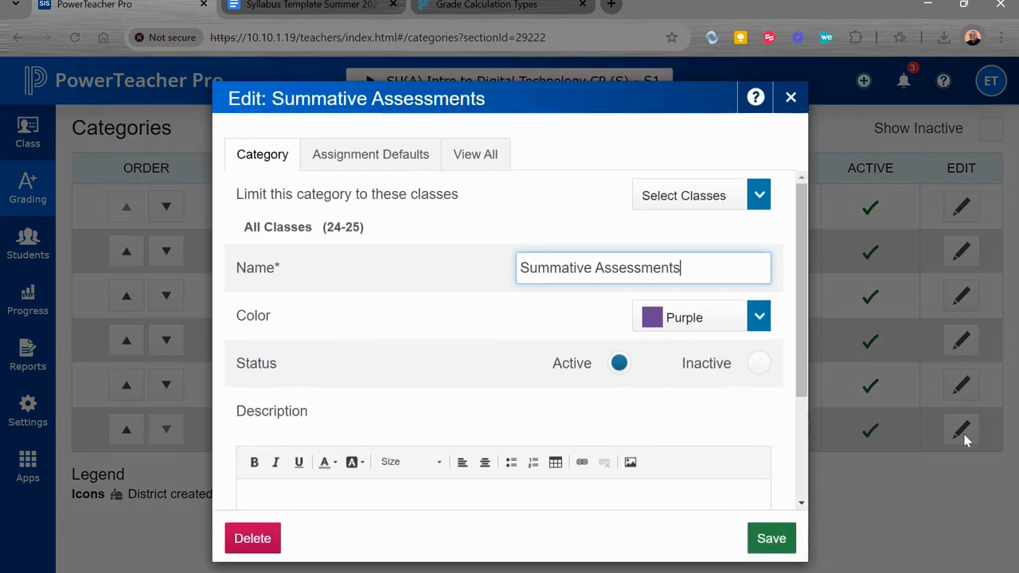
pyautogui.click(758, 363)
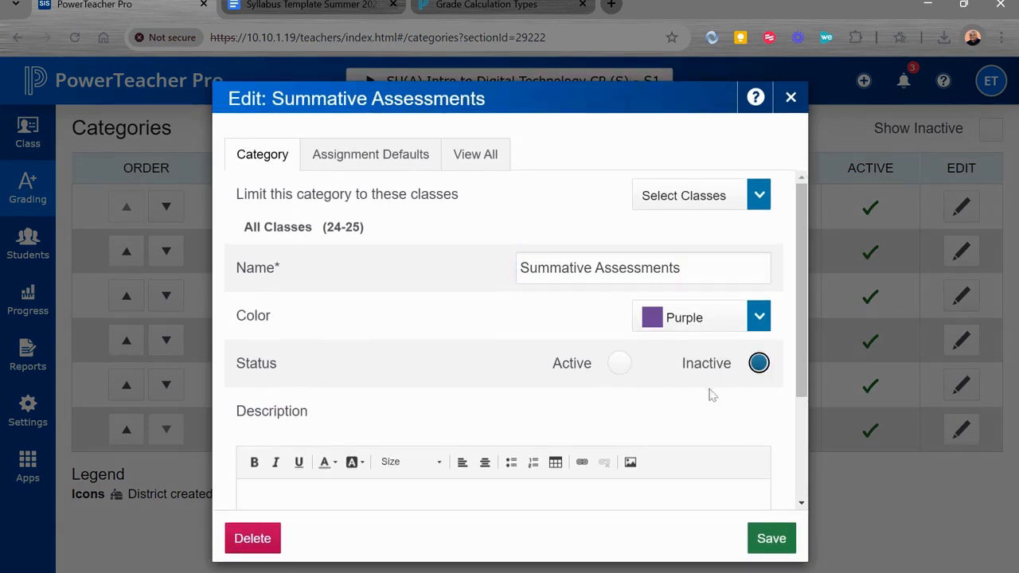
pyautogui.click(778, 534)
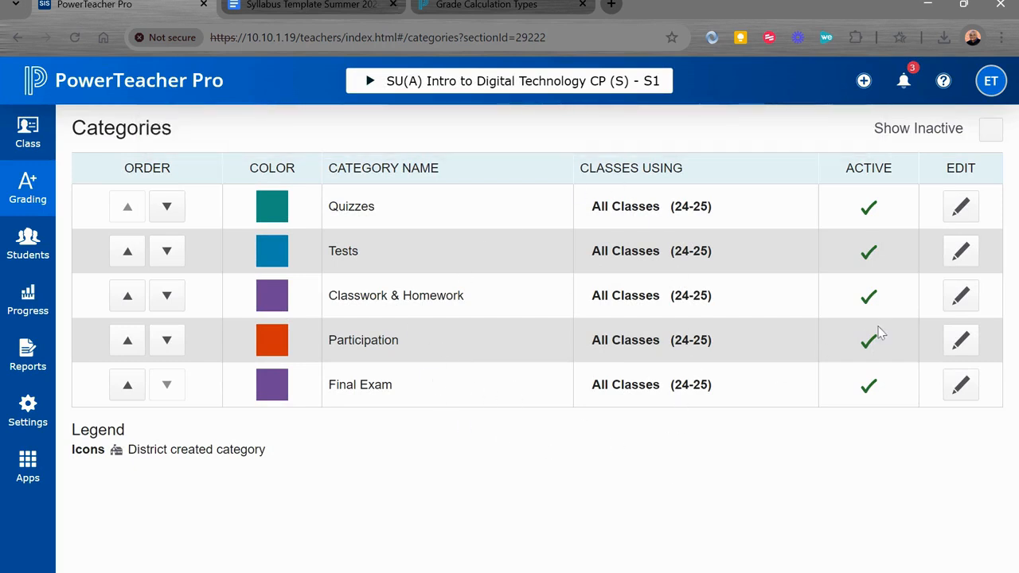
# - Make the Quizzes category inactive and save the category
pyautogui.click(957, 209)
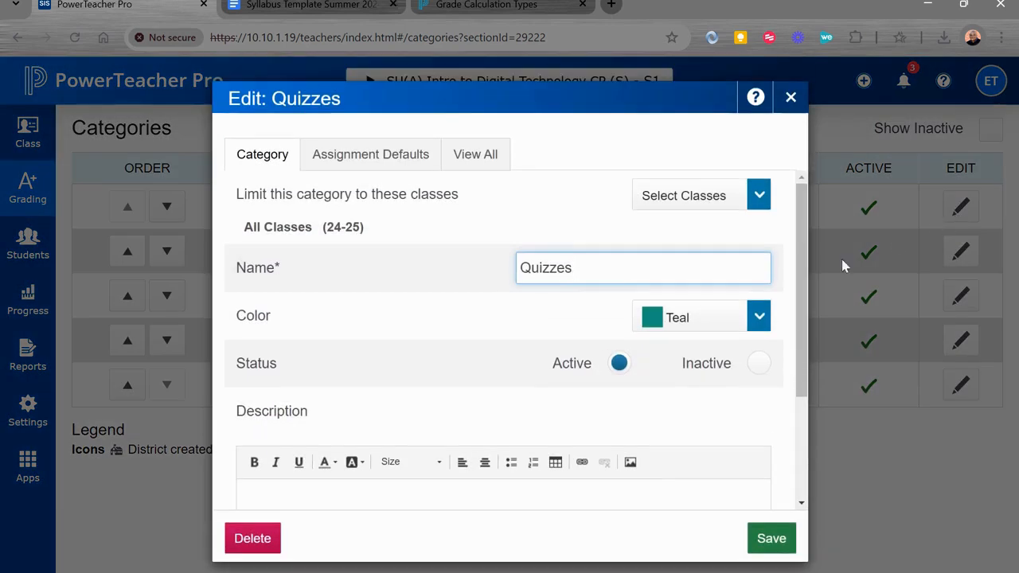
pyautogui.click(758, 367)
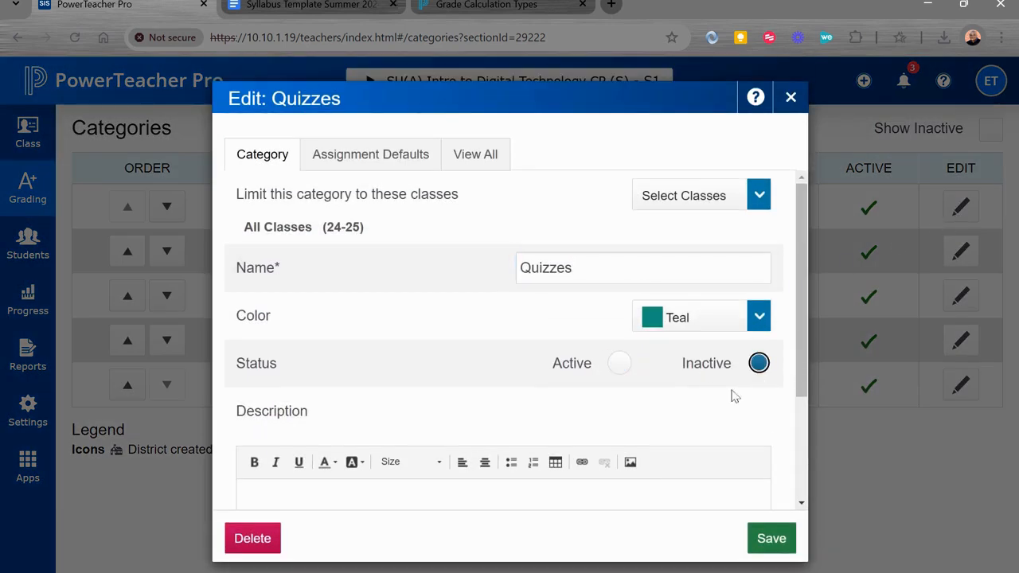
pyautogui.click(770, 539)
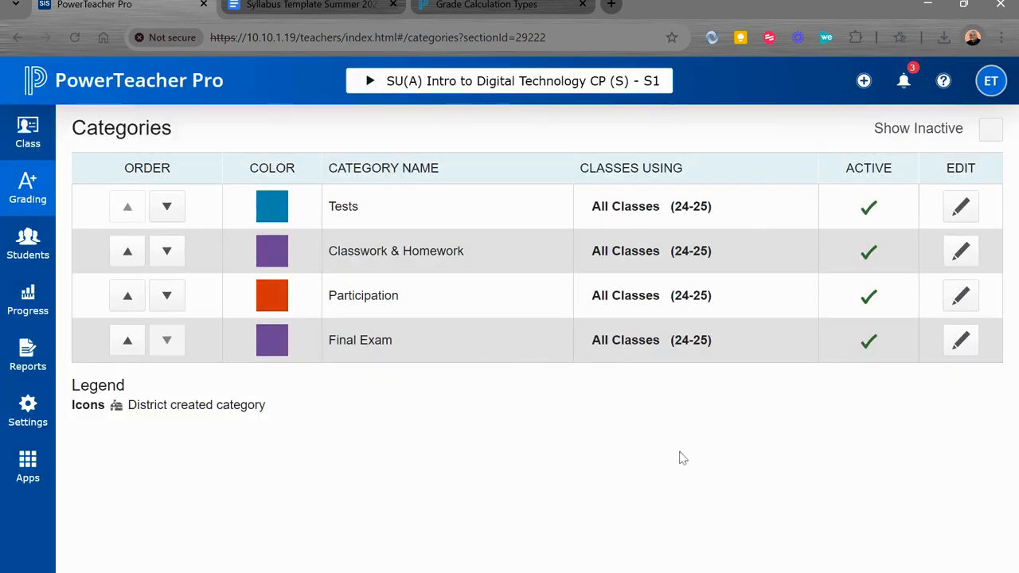
# - Include inactive categories in the Categories list and look through the district-created and deactivated entries
pyautogui.click(989, 133)
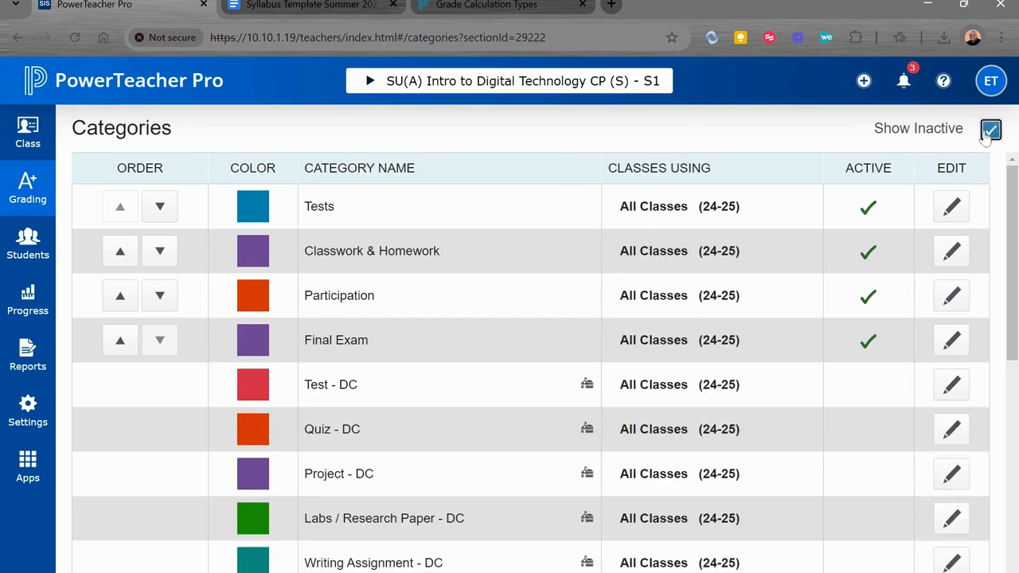
pyautogui.scroll(-2, 796, 485)
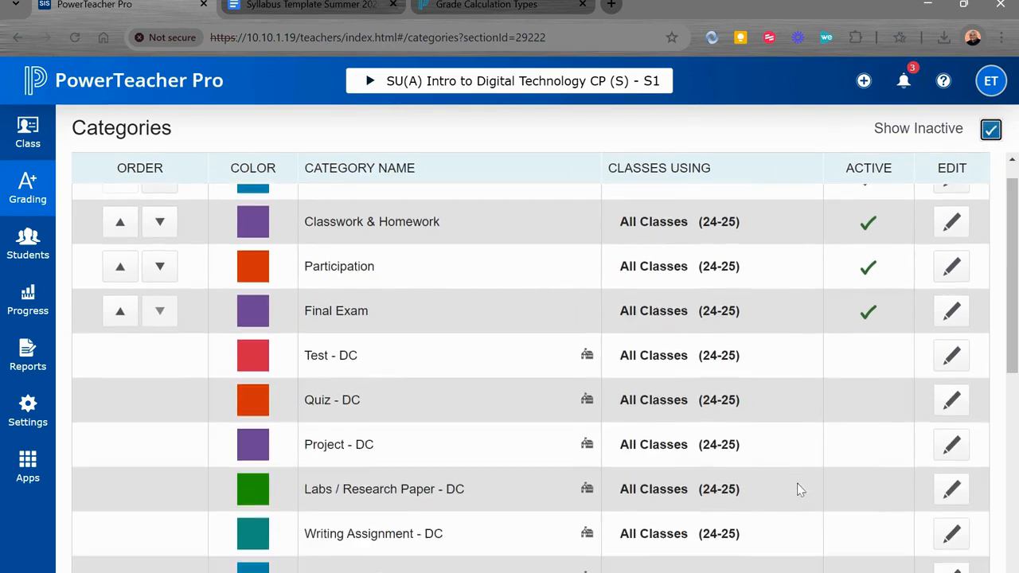
pyautogui.scroll(-1, 797, 489)
pyautogui.scroll(3, 797, 489)
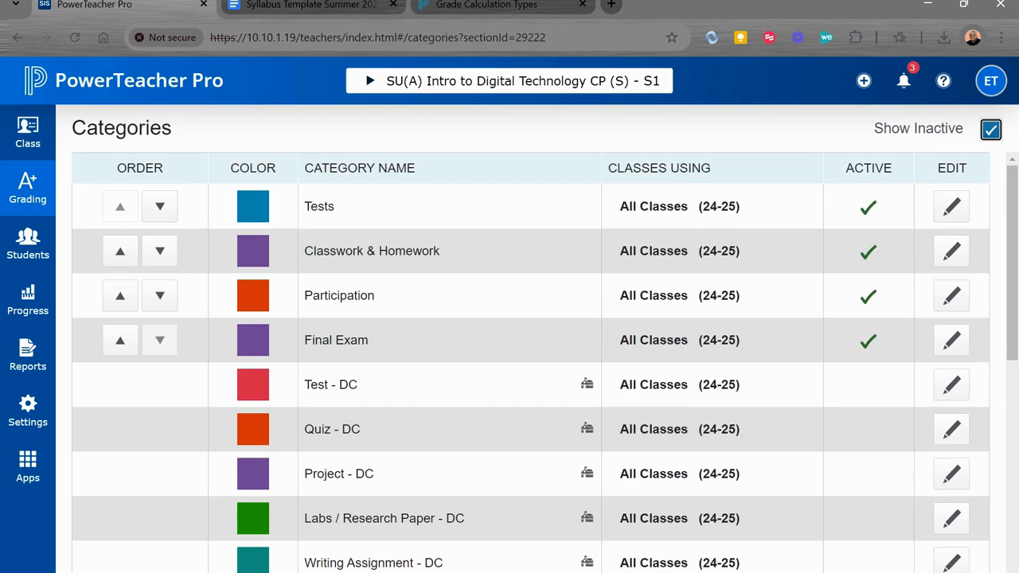
pyautogui.scroll(-3, 645, 349)
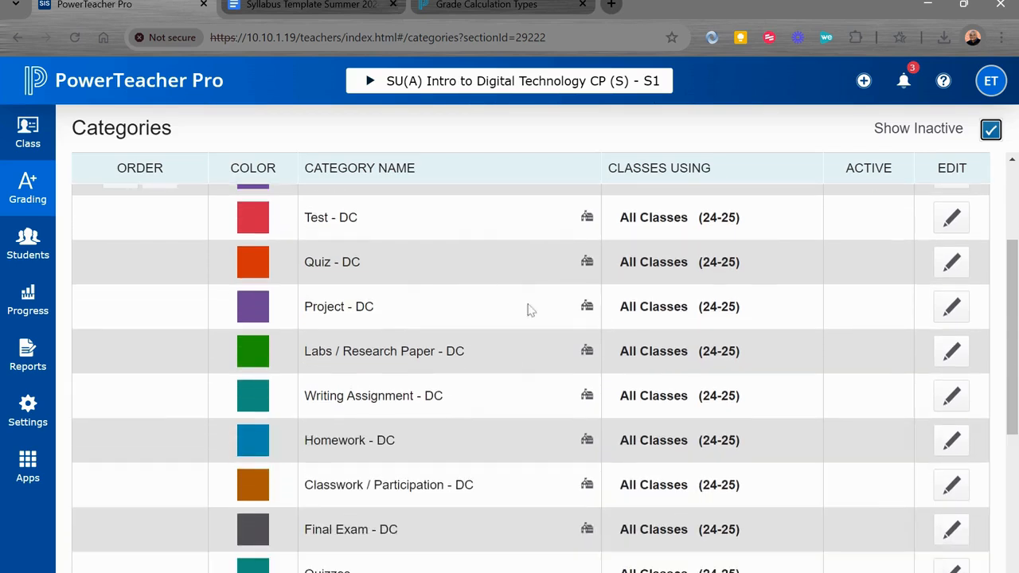
pyautogui.scroll(-5, 514, 364)
pyautogui.scroll(2, 514, 364)
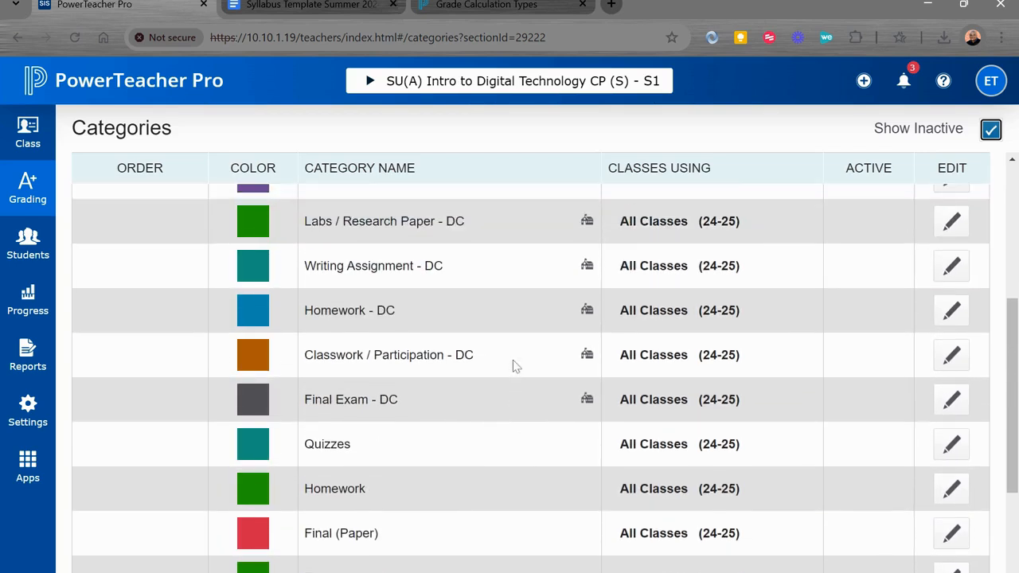
pyautogui.scroll(5, 514, 364)
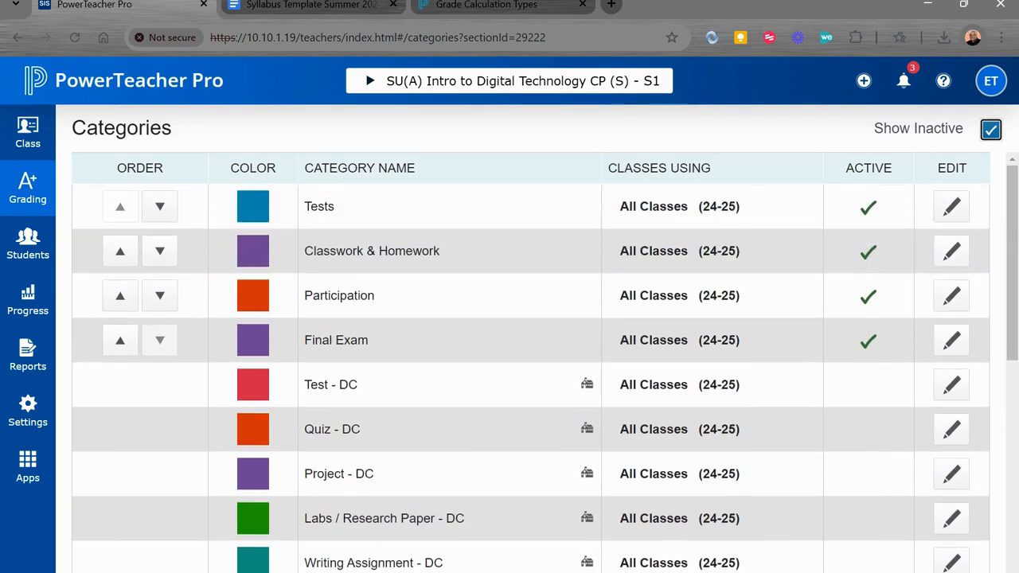
pyautogui.scroll(-5, 531, 369)
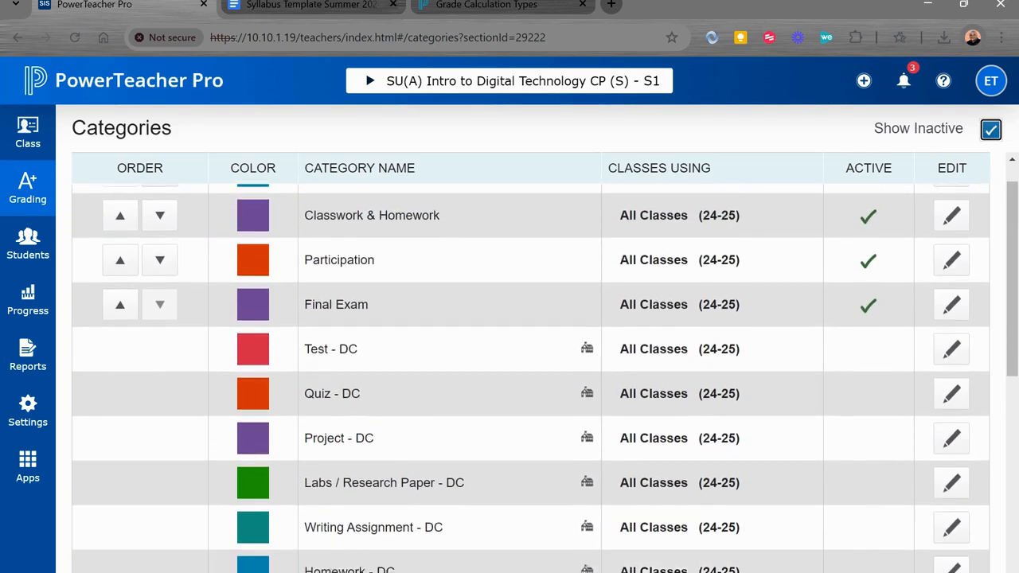
# - Review the inactive categories and the Tests category's settings, close them without changes, and hide inactive categories from the list
pyautogui.scroll(-2, 530, 378)
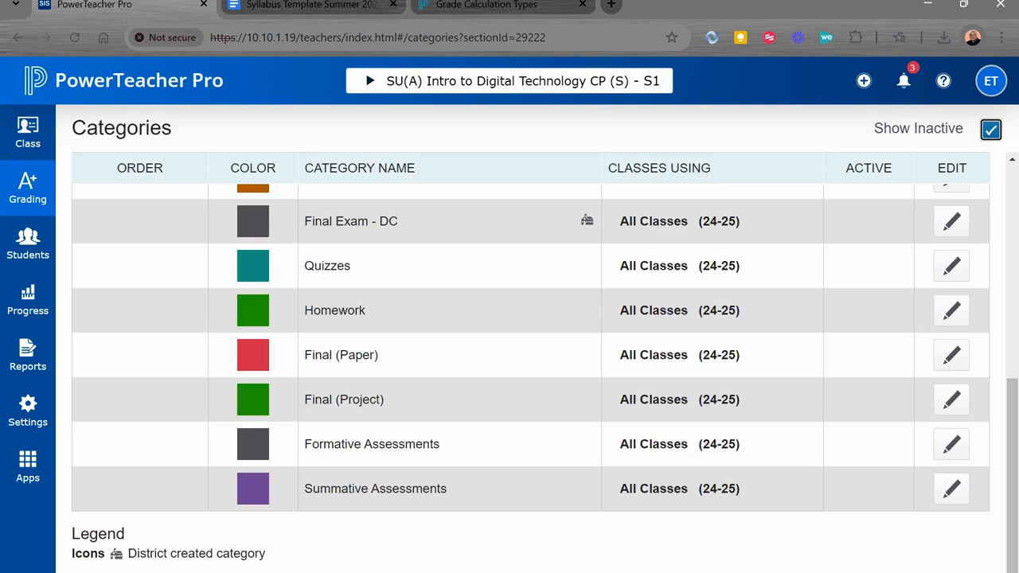
pyautogui.scroll(7, 530, 378)
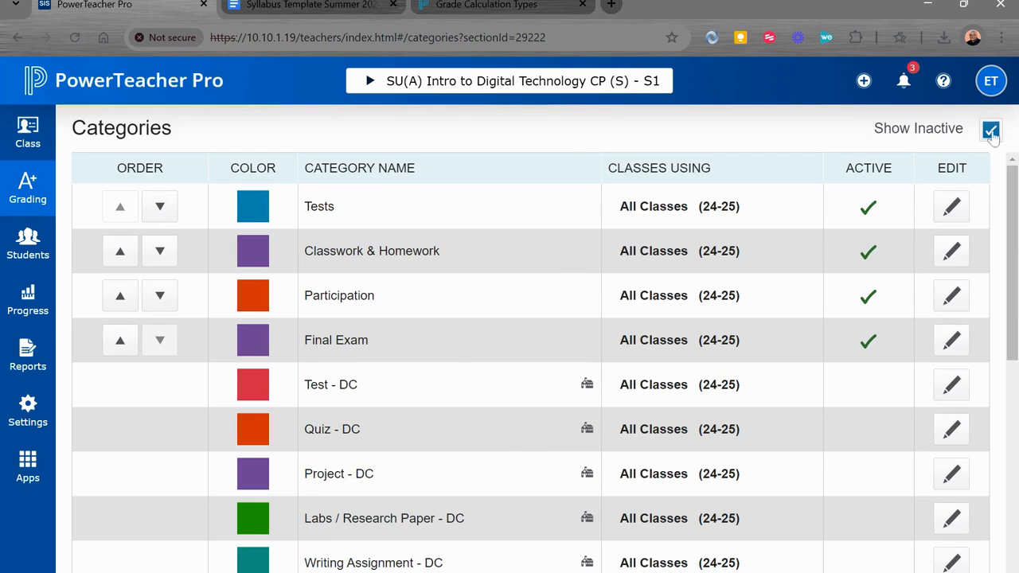
pyautogui.click(954, 215)
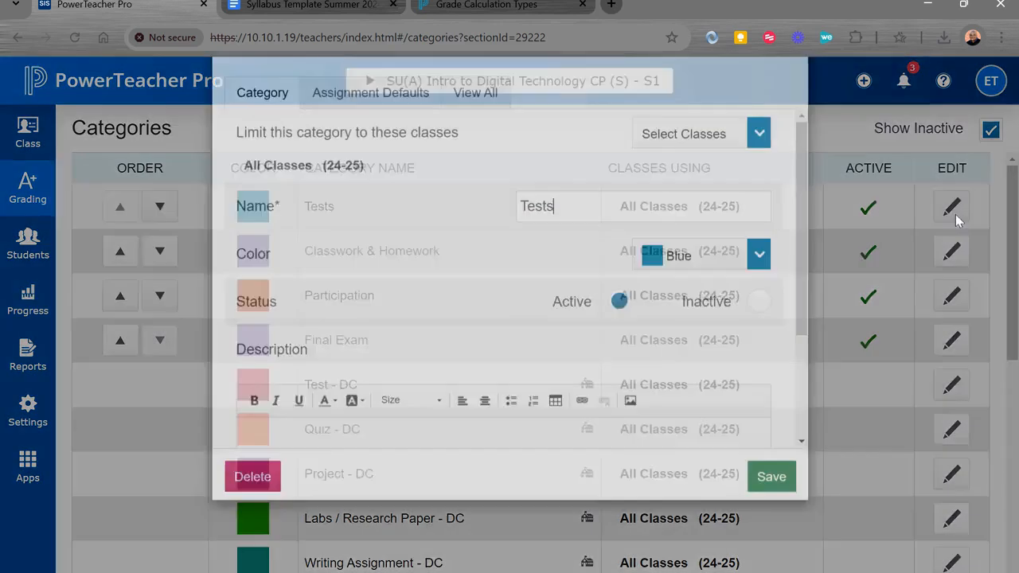
pyautogui.scroll(-4, 451, 433)
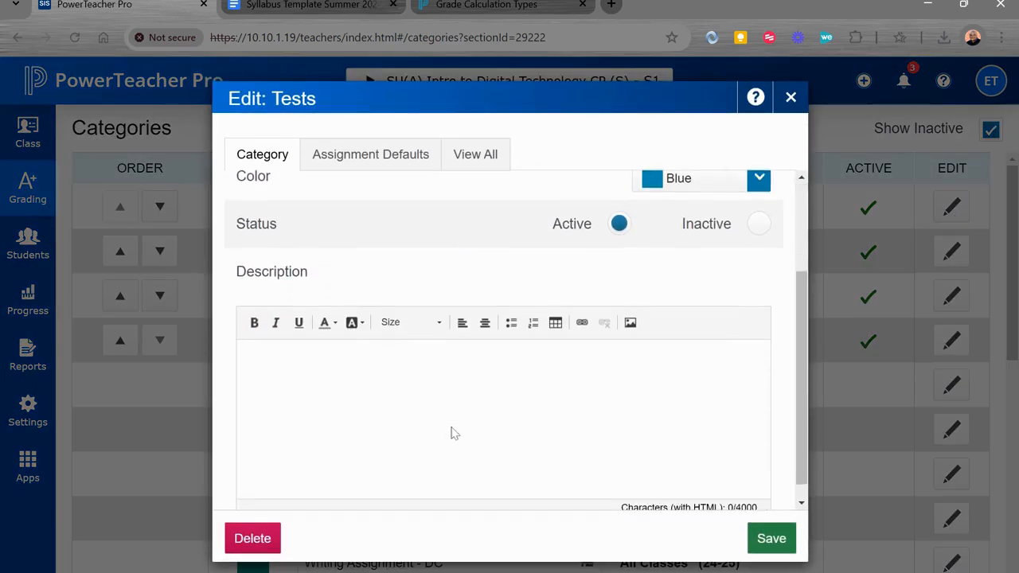
pyautogui.scroll(4, 451, 433)
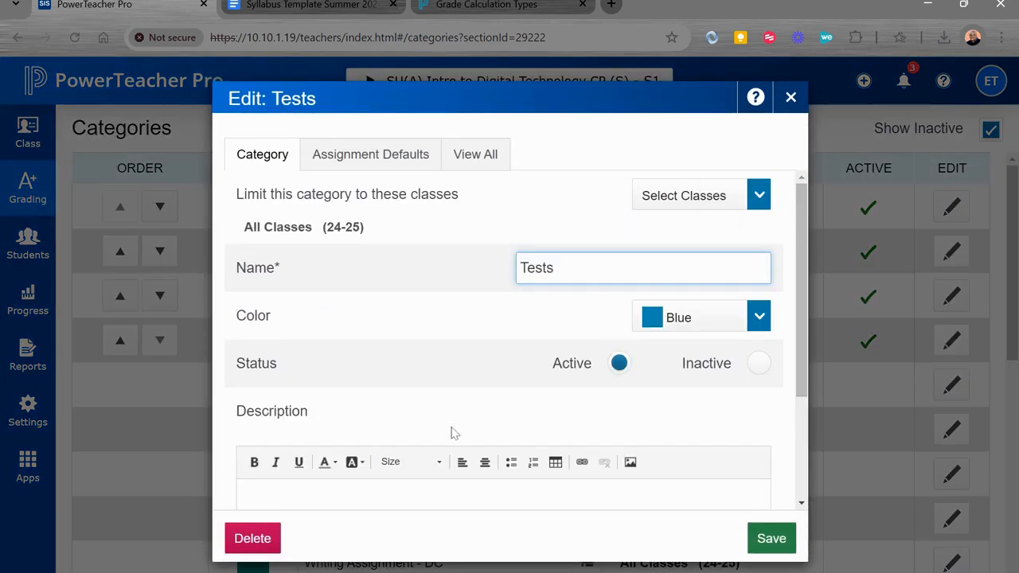
pyautogui.click(791, 97)
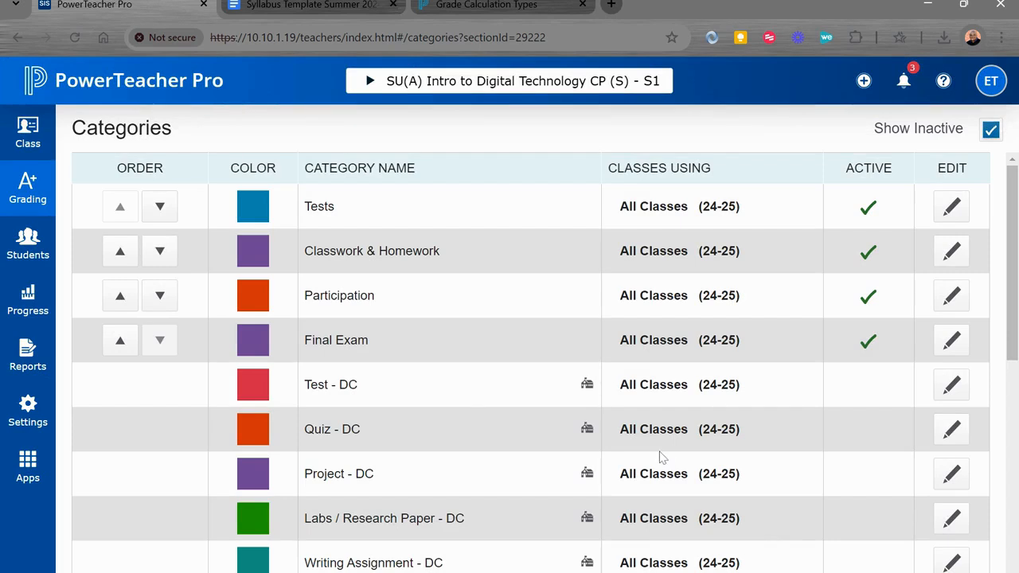
pyautogui.click(990, 129)
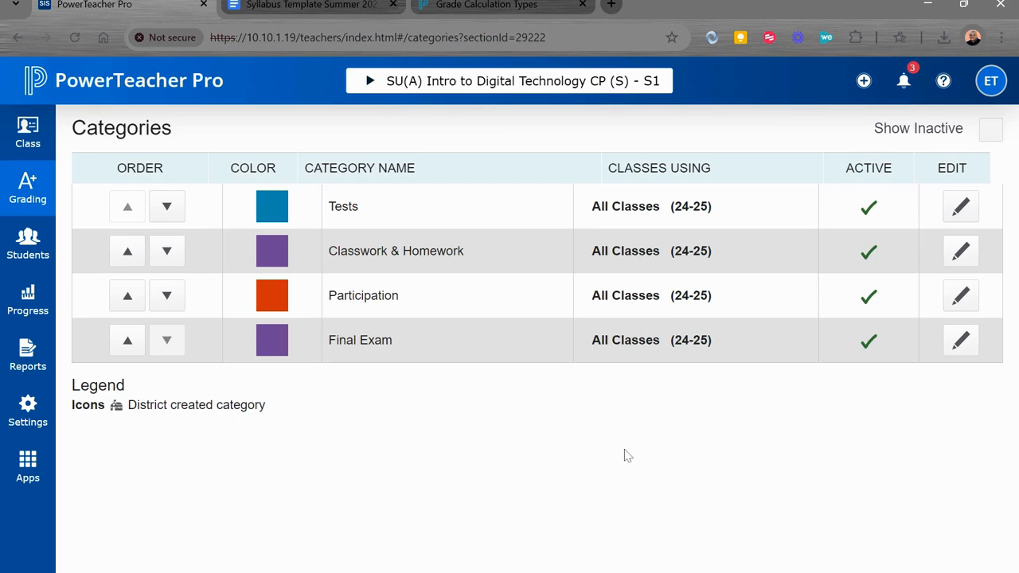
# - Switch to the Syllabus Template Summer 2024 document in Google Docs and review the grade categories and percentages under Grading
pyautogui.hotkey('ctrl', 'Tab')
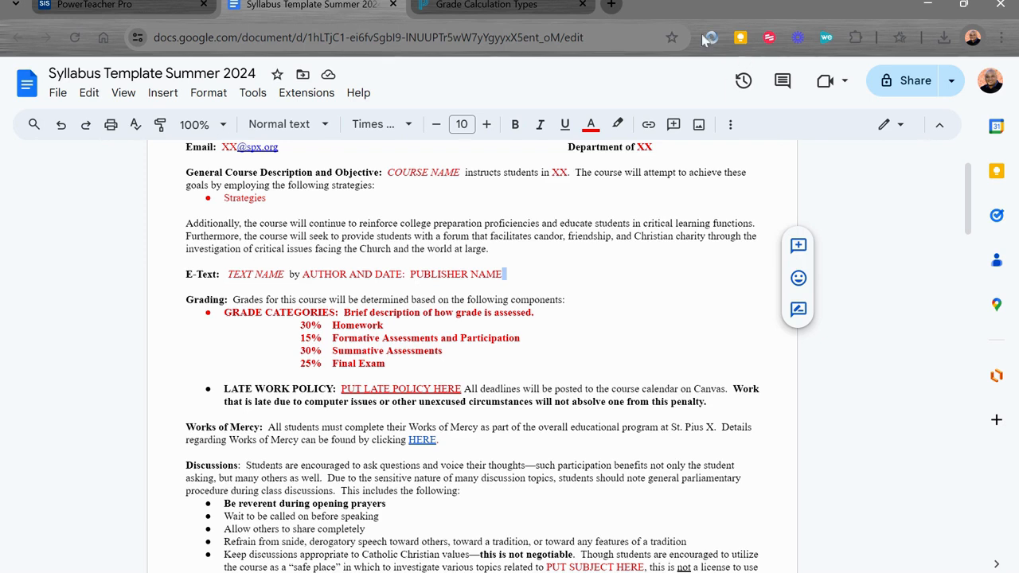
pyautogui.click(566, 300)
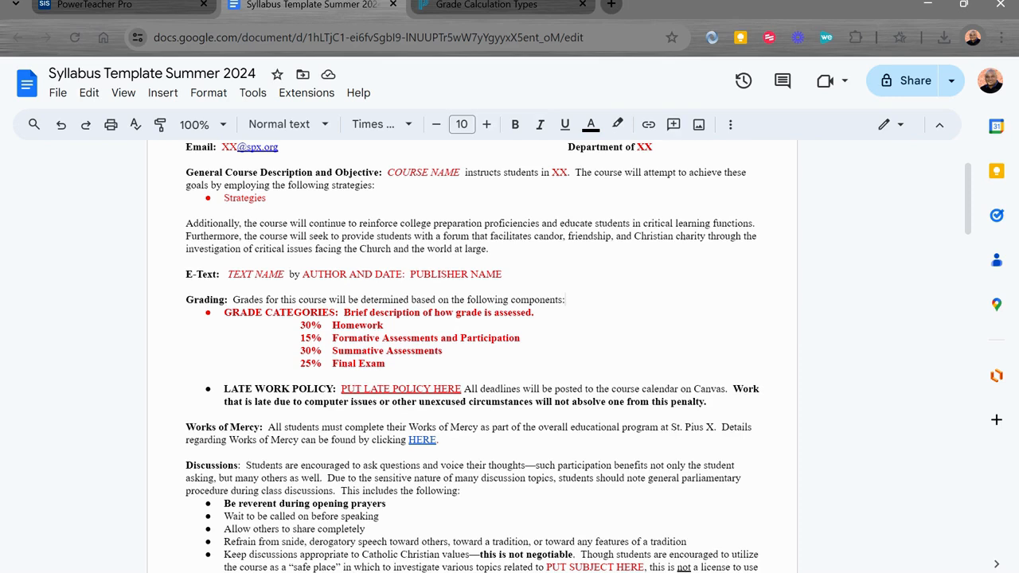
pyautogui.scroll(2, 472, 358)
pyautogui.scroll(-2, 472, 356)
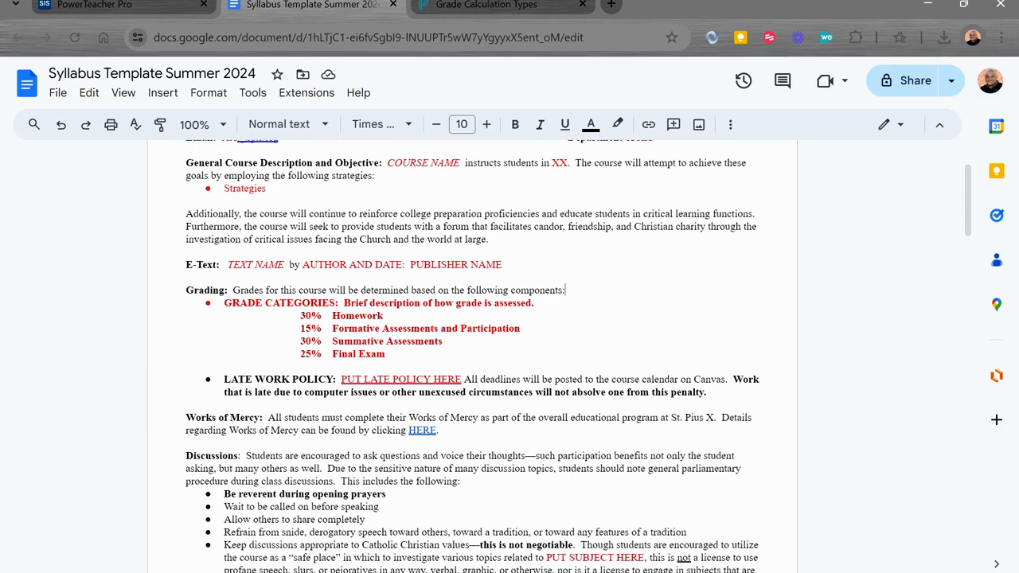
# - Consult the Grade Calculation Types help page alongside the Categories list, and return to the syllabus's grade categories
pyautogui.click(516, 7)
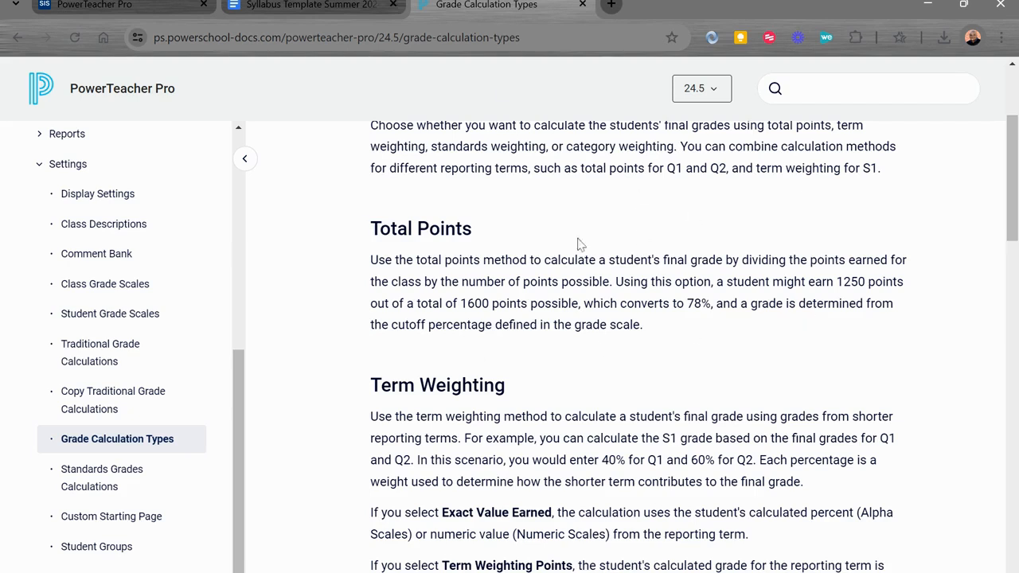
pyautogui.click(132, 8)
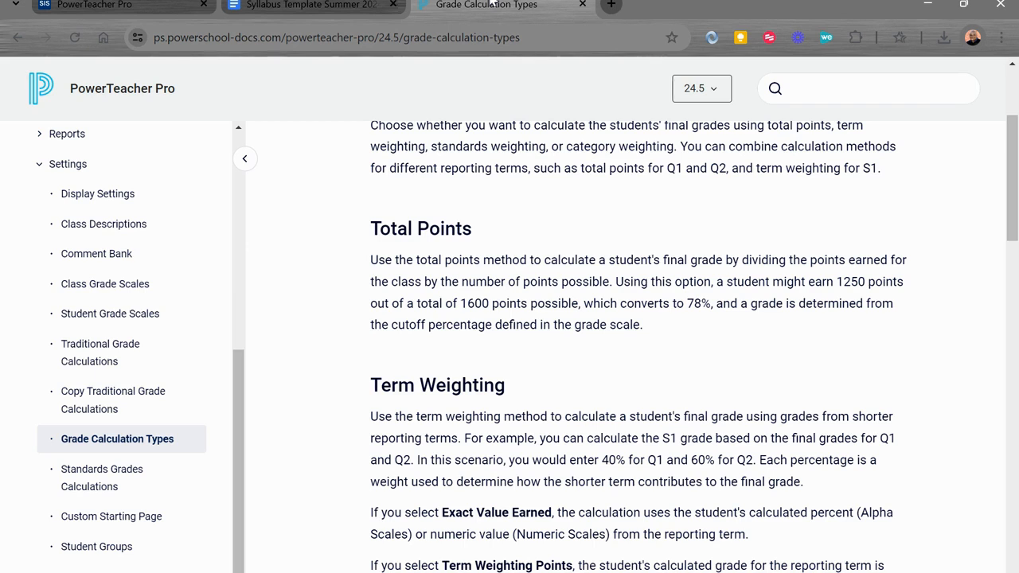
pyautogui.click(567, 8)
pyautogui.click(308, 7)
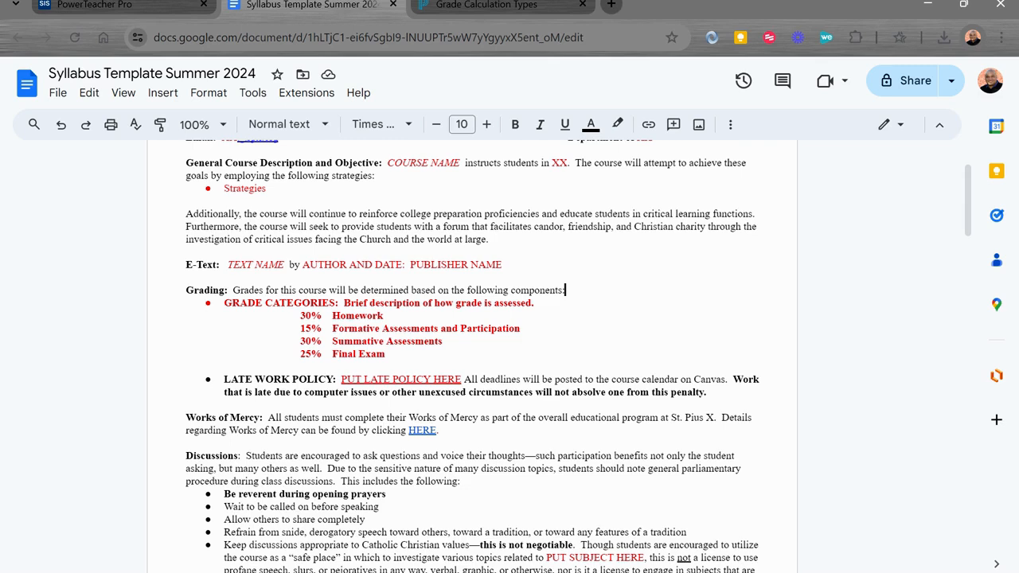
# - Switch back to PowerTeacher Pro and examine which district-created and teacher-created categories are active or inactive in the Categories list
pyautogui.click(124, 7)
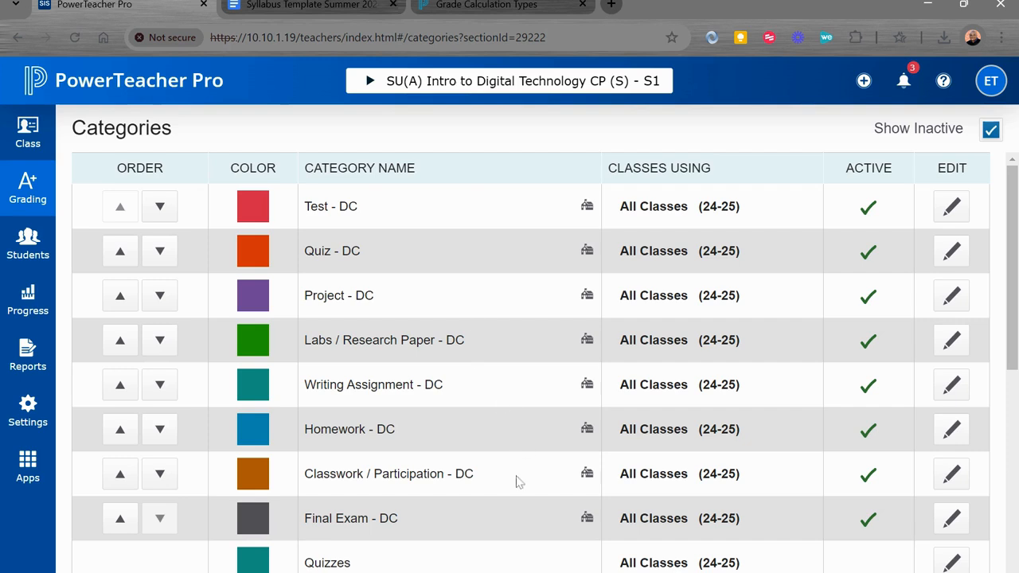
pyautogui.scroll(-1, 510, 521)
pyautogui.scroll(1, 509, 519)
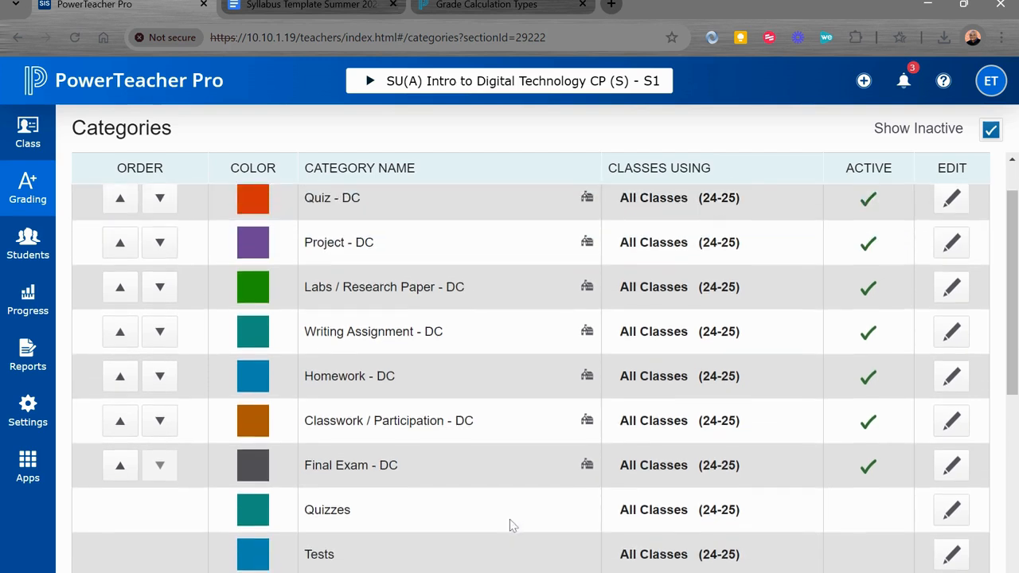
pyautogui.scroll(1, 486, 461)
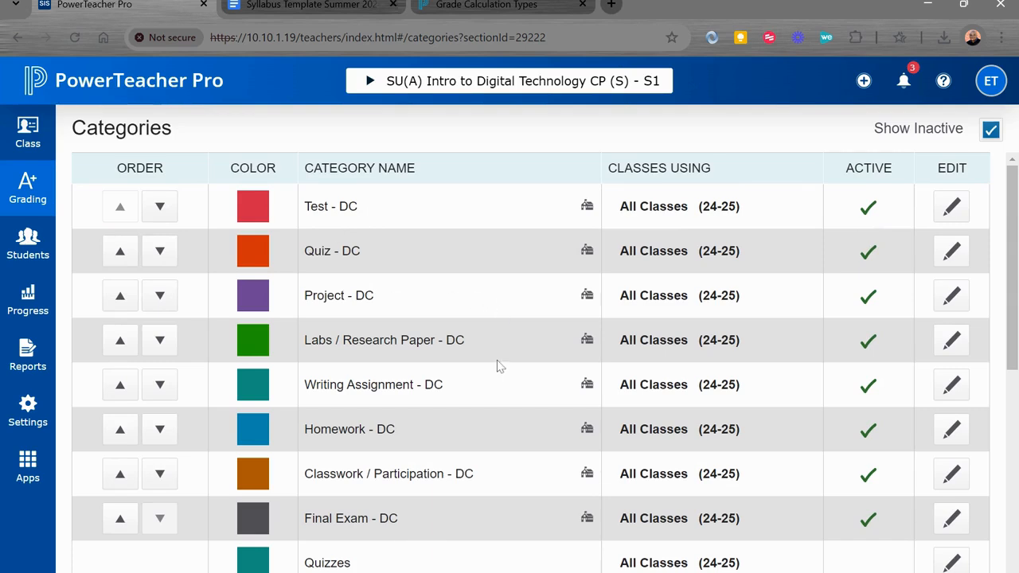
pyautogui.scroll(-1, 499, 365)
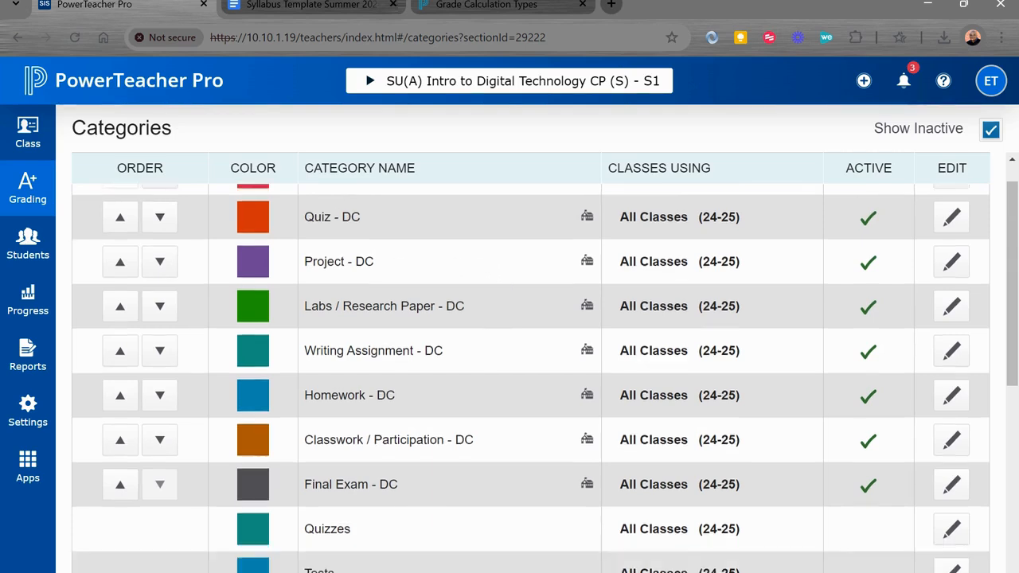
pyautogui.scroll(-7, 531, 378)
pyautogui.scroll(-2, 531, 378)
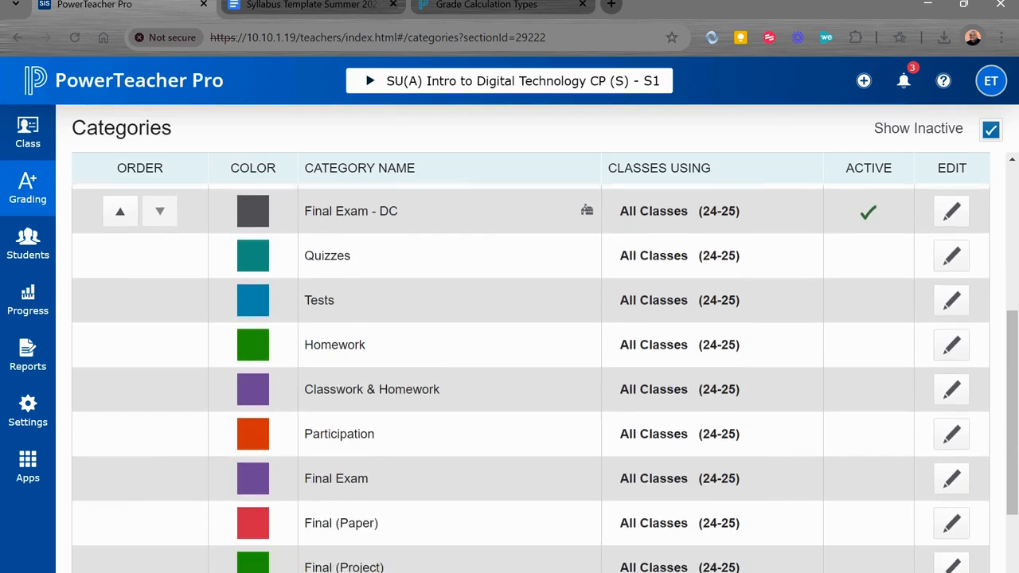
pyautogui.scroll(9, 530, 378)
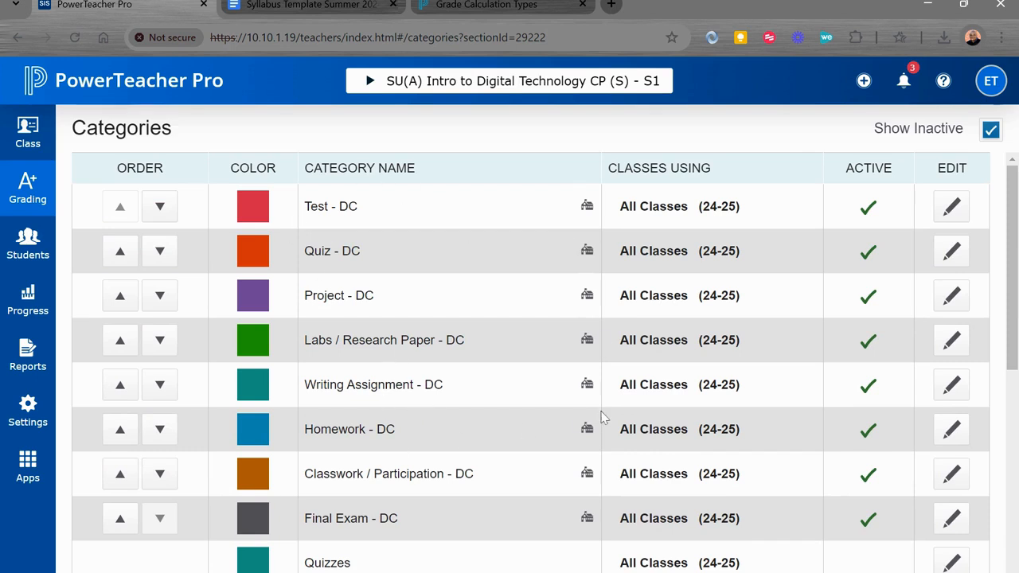
pyautogui.scroll(-1, 602, 416)
pyautogui.scroll(1, 602, 416)
pyautogui.scroll(-6, 602, 417)
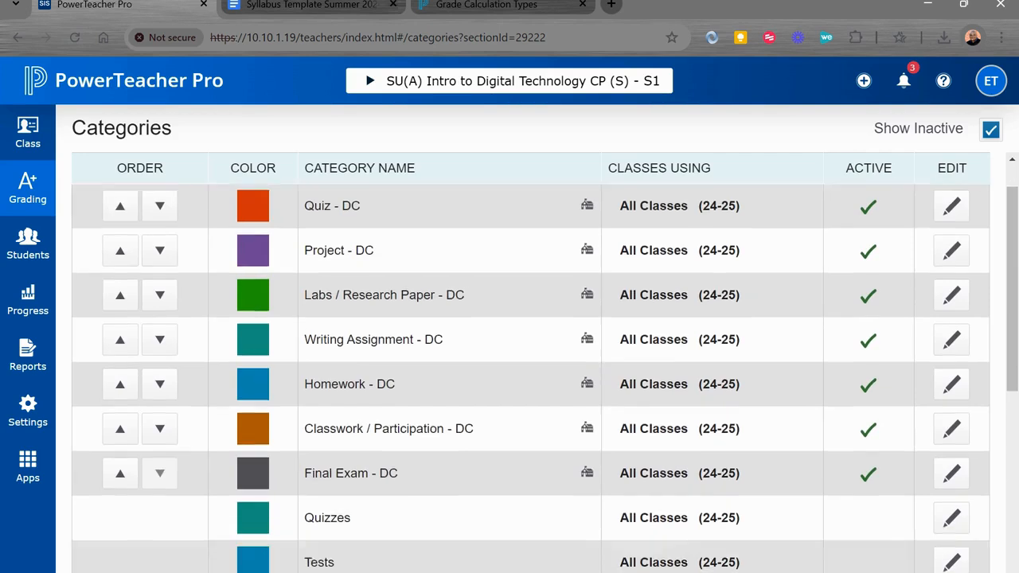
pyautogui.scroll(6, 459, 316)
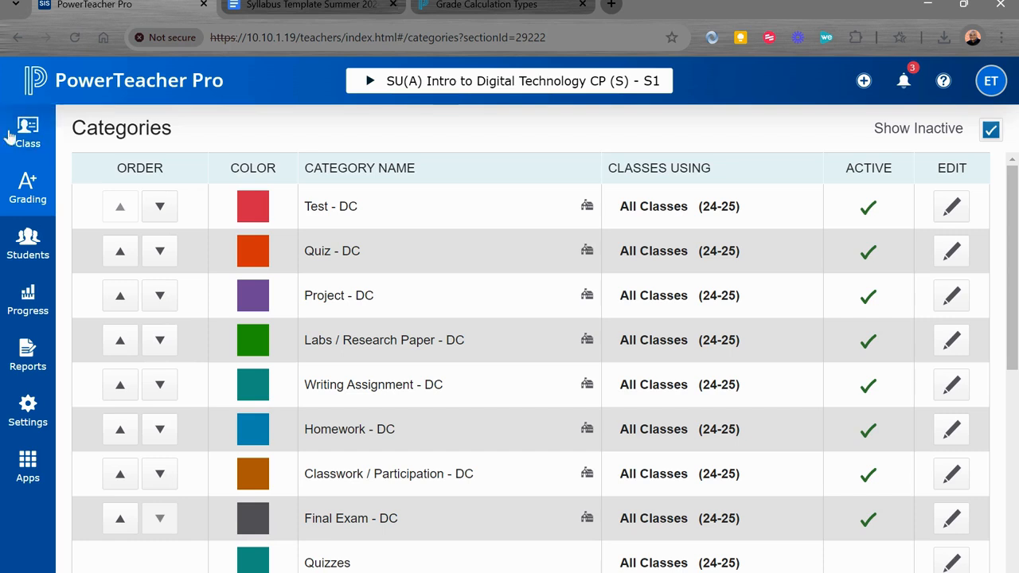
# - Start a new category and limit it to the two SU(A) Intro to Digital Technology CP (S) classes
pyautogui.click(863, 80)
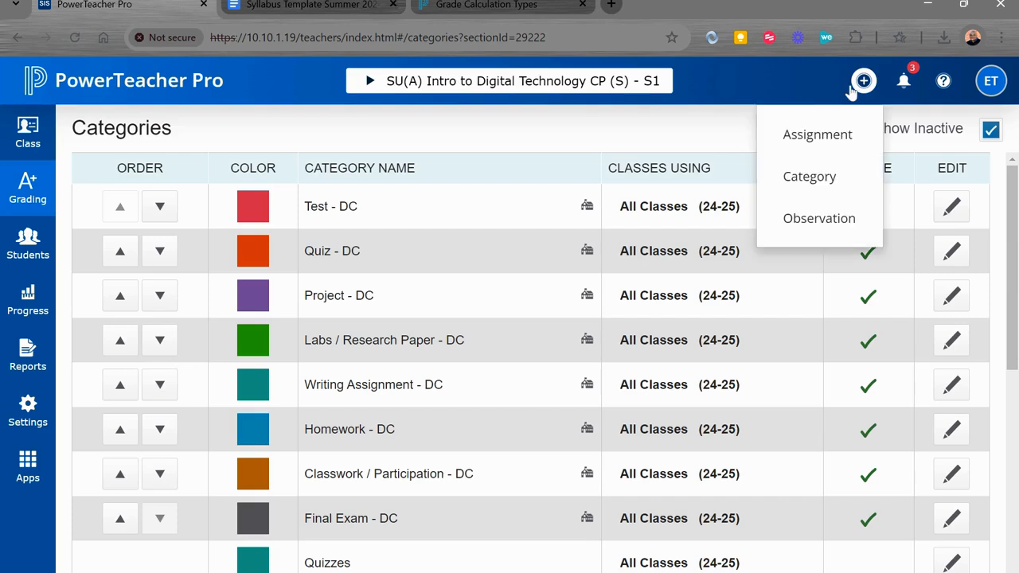
pyautogui.click(809, 176)
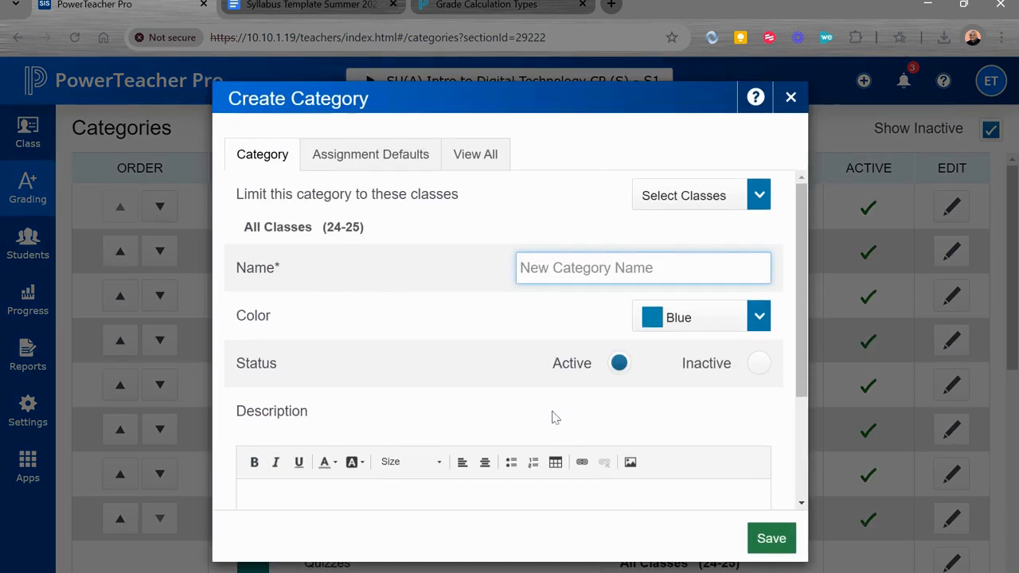
pyautogui.scroll(-2, 451, 398)
pyautogui.scroll(2, 451, 398)
pyautogui.click(678, 204)
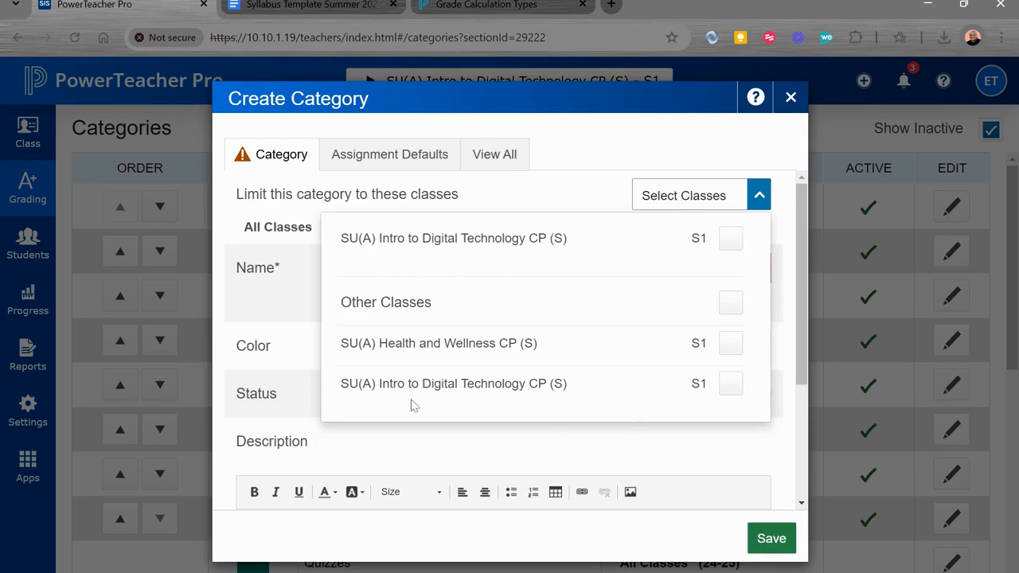
pyautogui.click(729, 238)
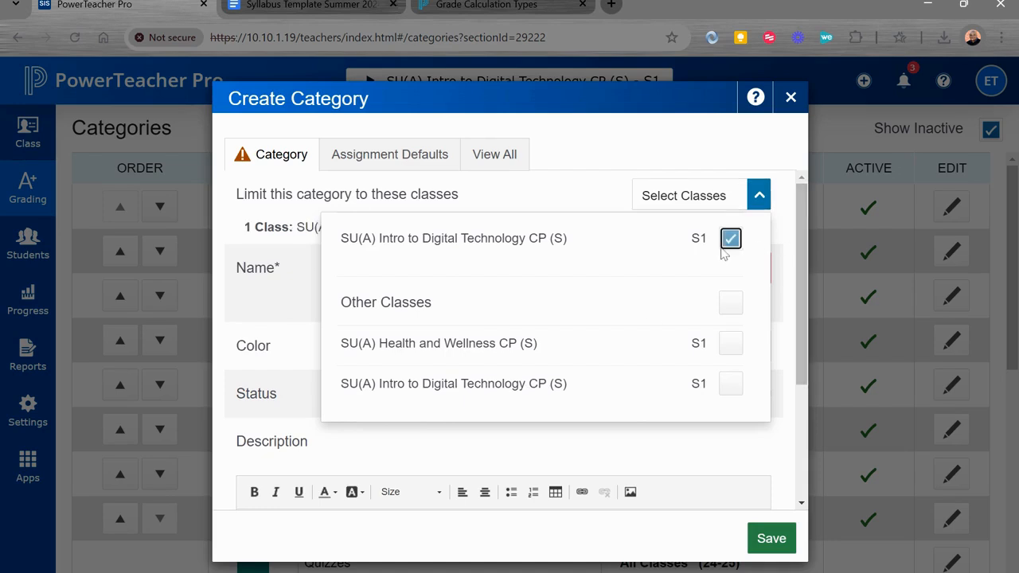
pyautogui.click(735, 384)
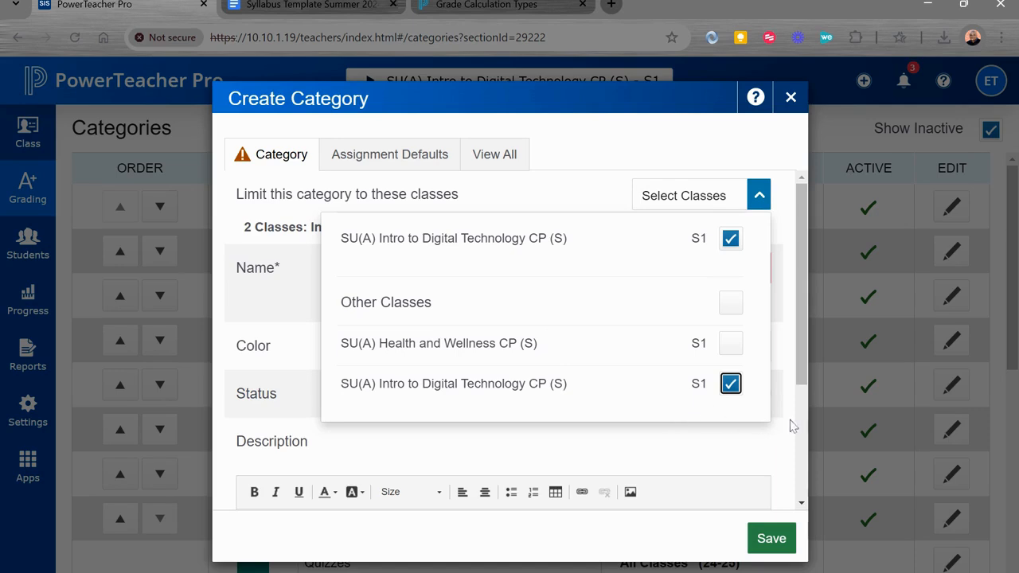
pyautogui.click(586, 196)
pyautogui.click(674, 205)
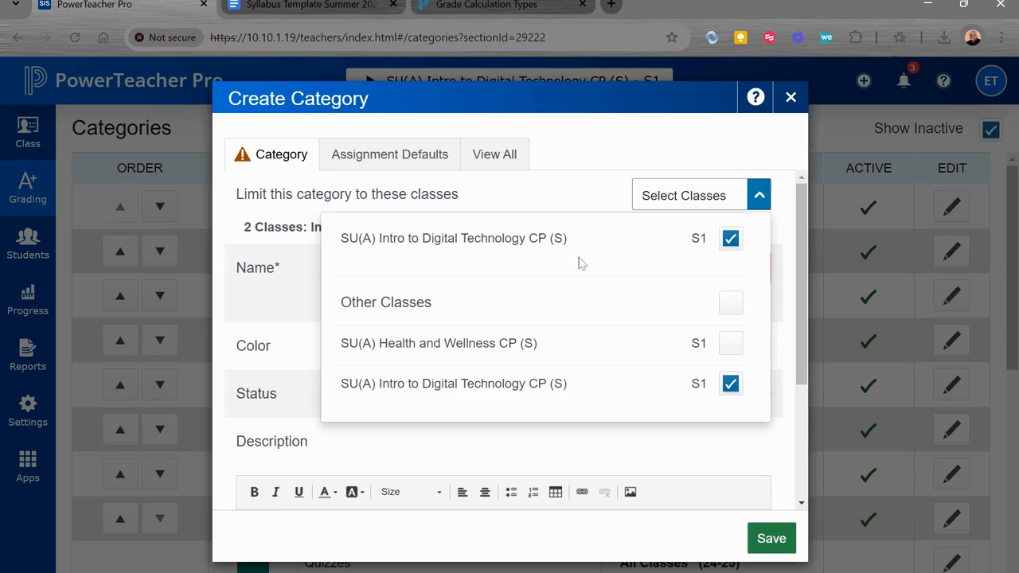
pyautogui.click(608, 189)
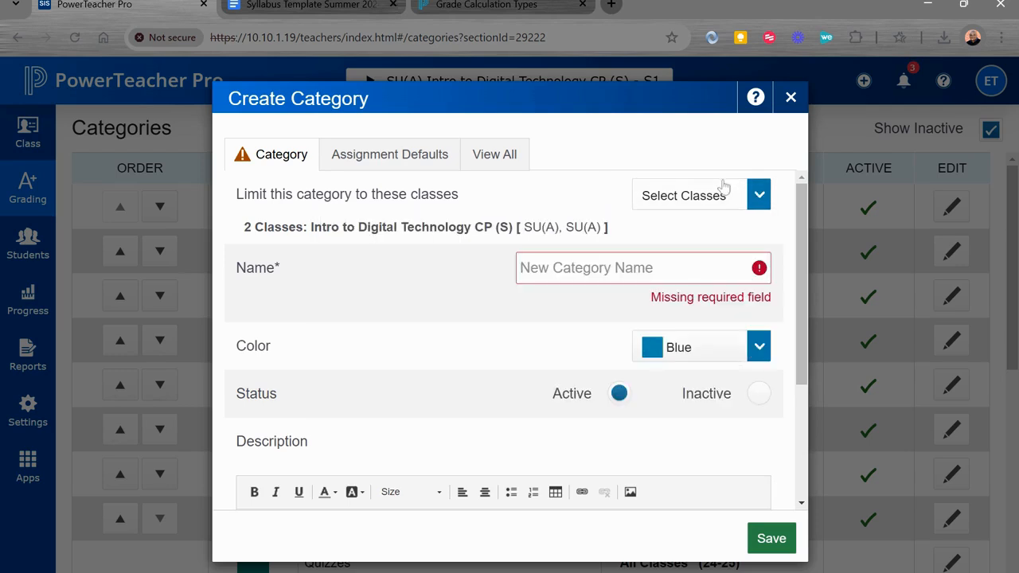
# - Name the new category Formative Assessments and set its color to Green
pyautogui.click(603, 268)
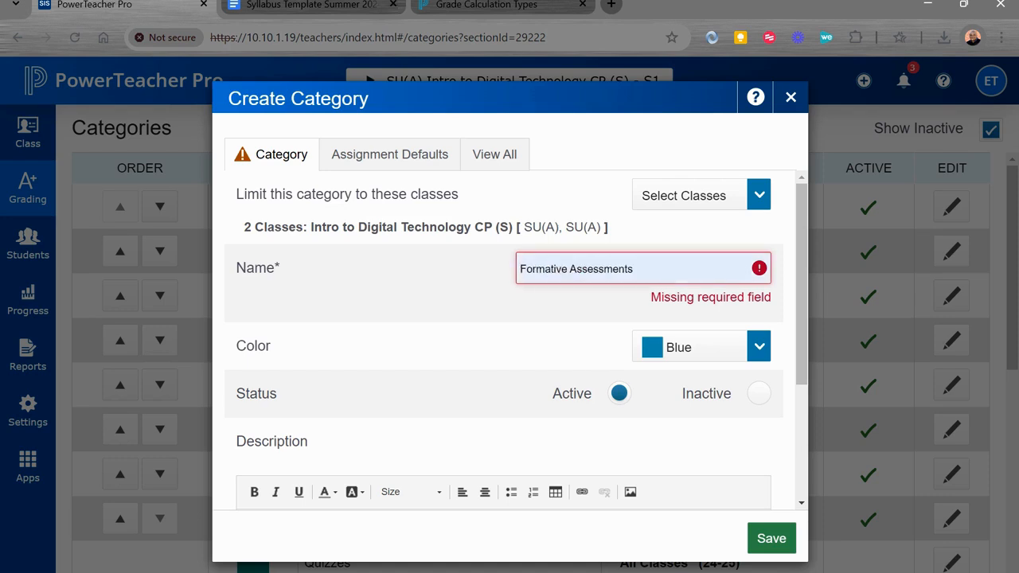
pyautogui.click(579, 316)
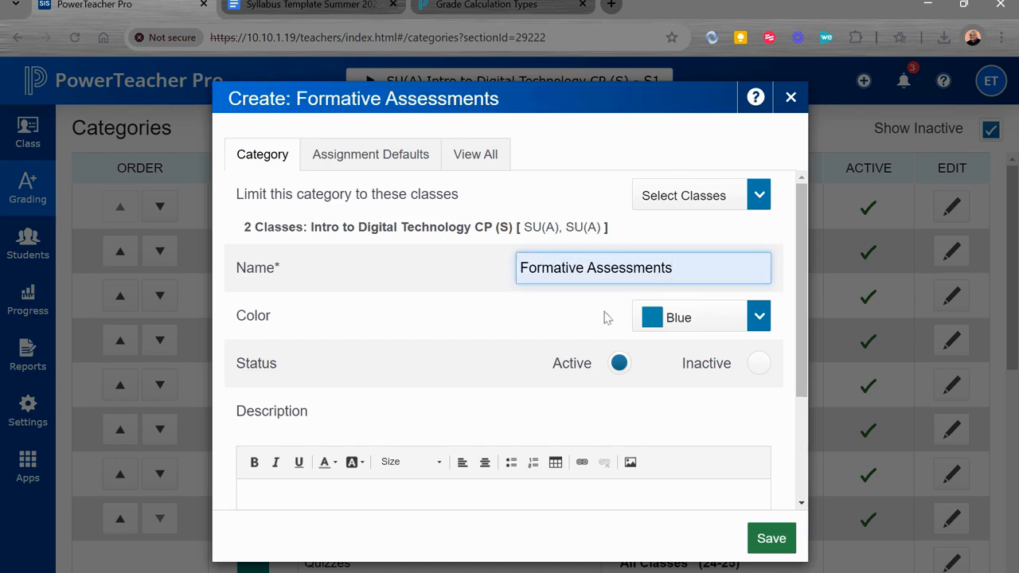
pyautogui.click(678, 328)
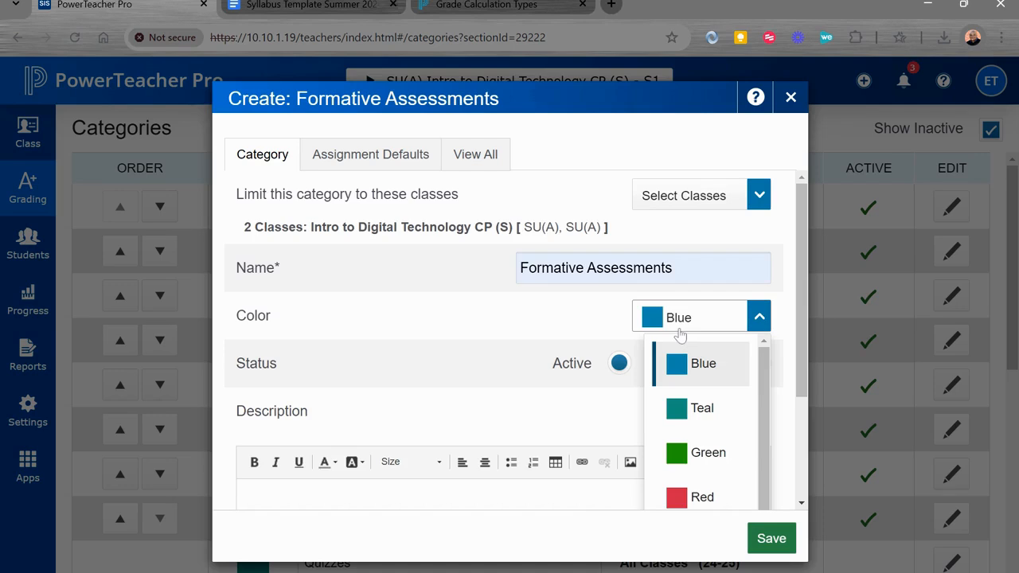
pyautogui.scroll(-5, 680, 334)
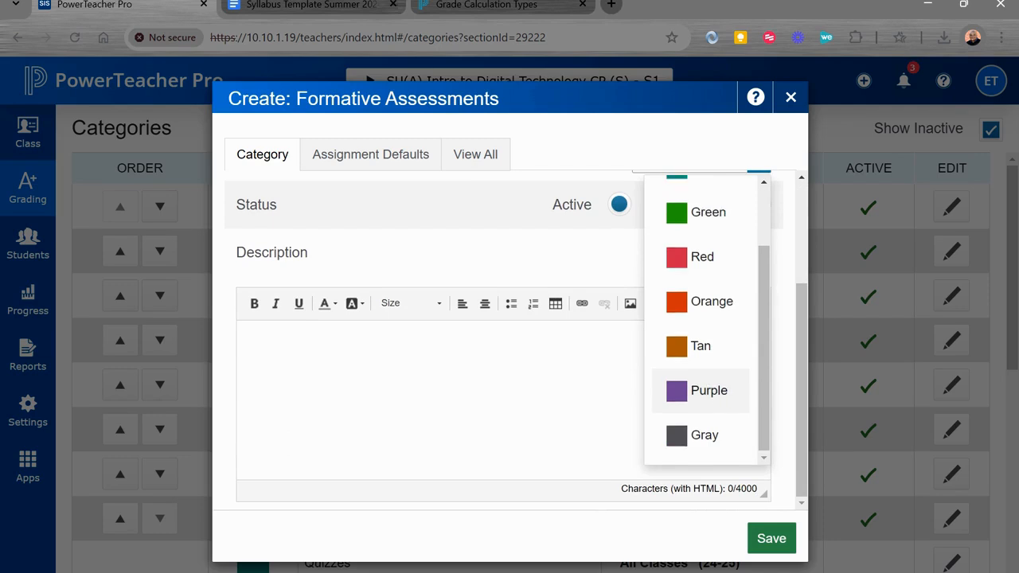
pyautogui.scroll(2, 711, 401)
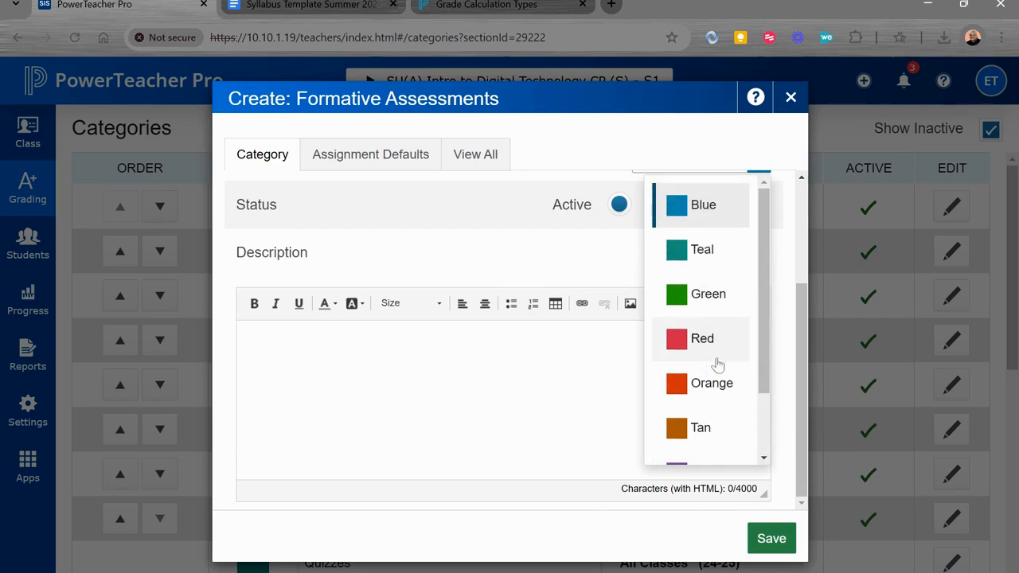
pyautogui.click(710, 294)
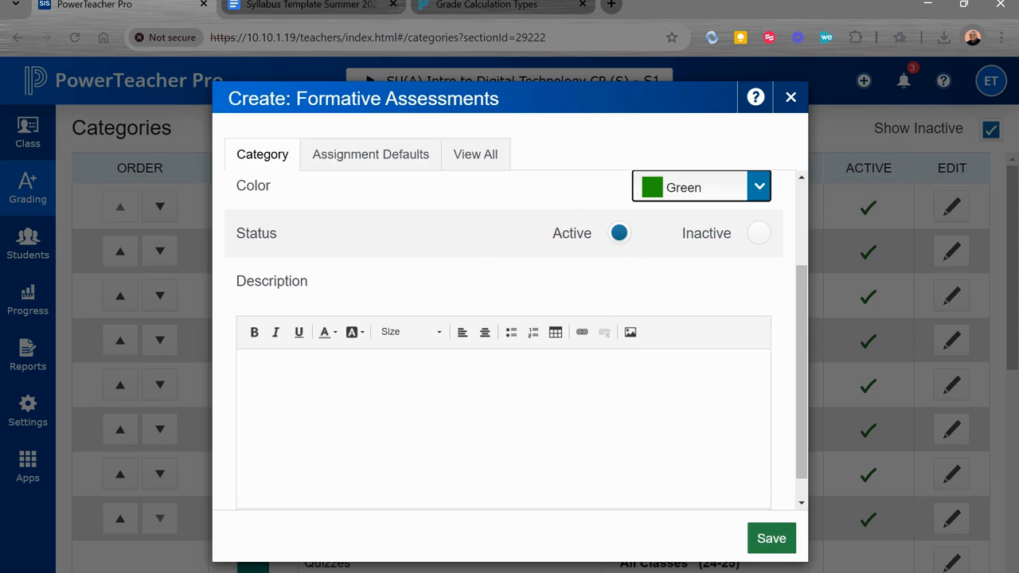
# - Review the Publish Assignment options in the new category's assignment defaults and turn off Publish Scores
pyautogui.click(254, 375)
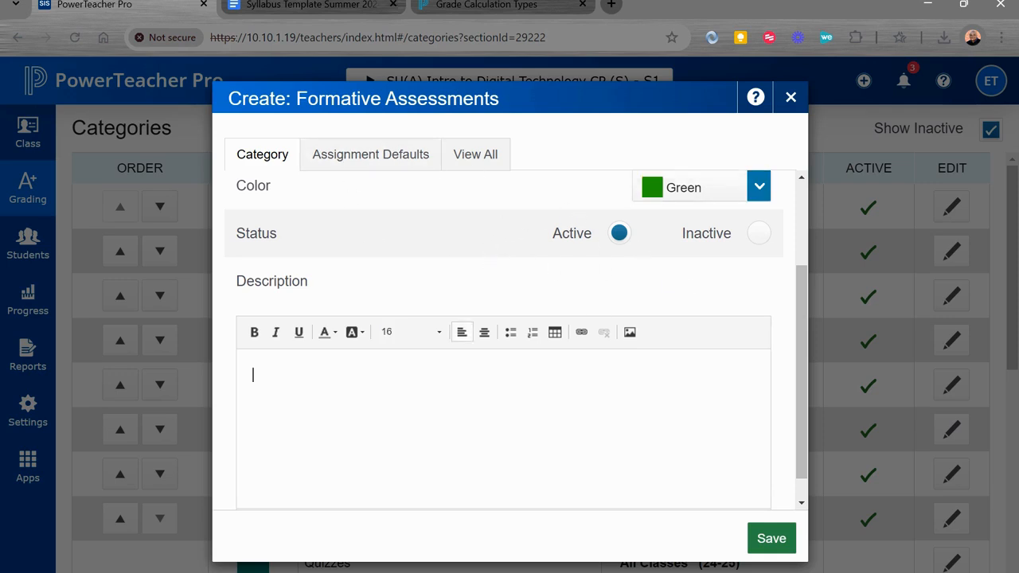
pyautogui.scroll(3, 509, 340)
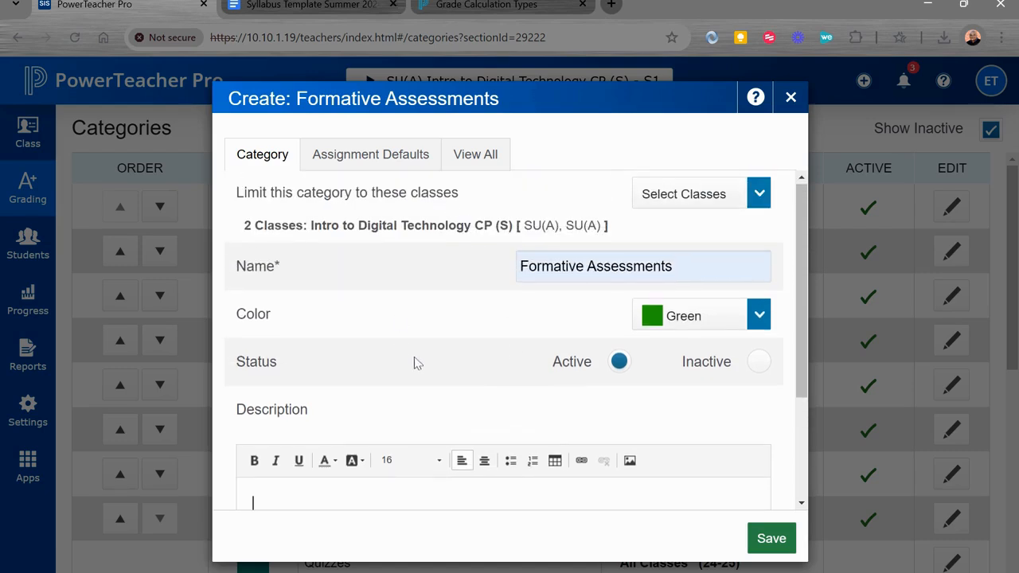
pyautogui.click(387, 163)
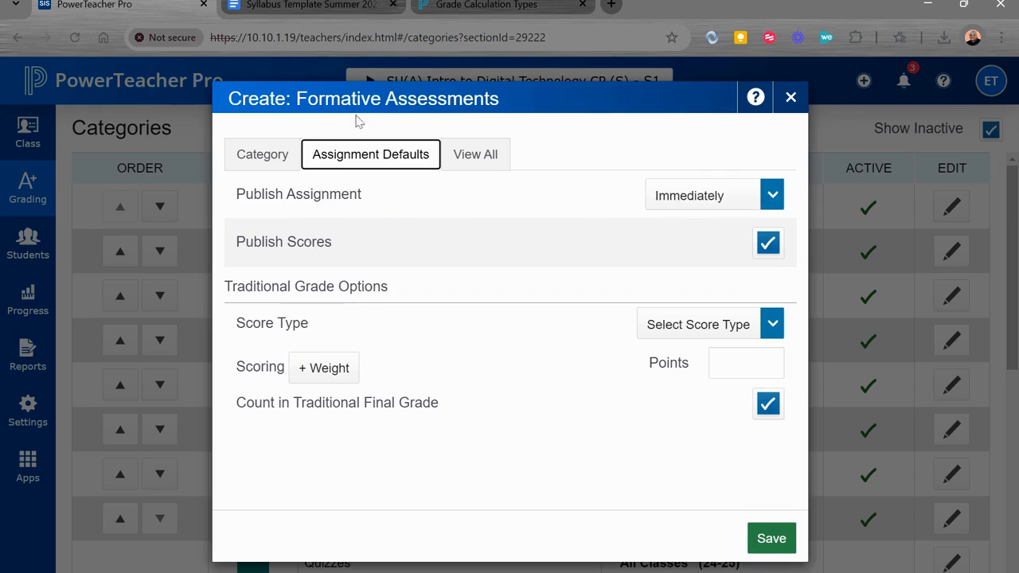
pyautogui.click(716, 199)
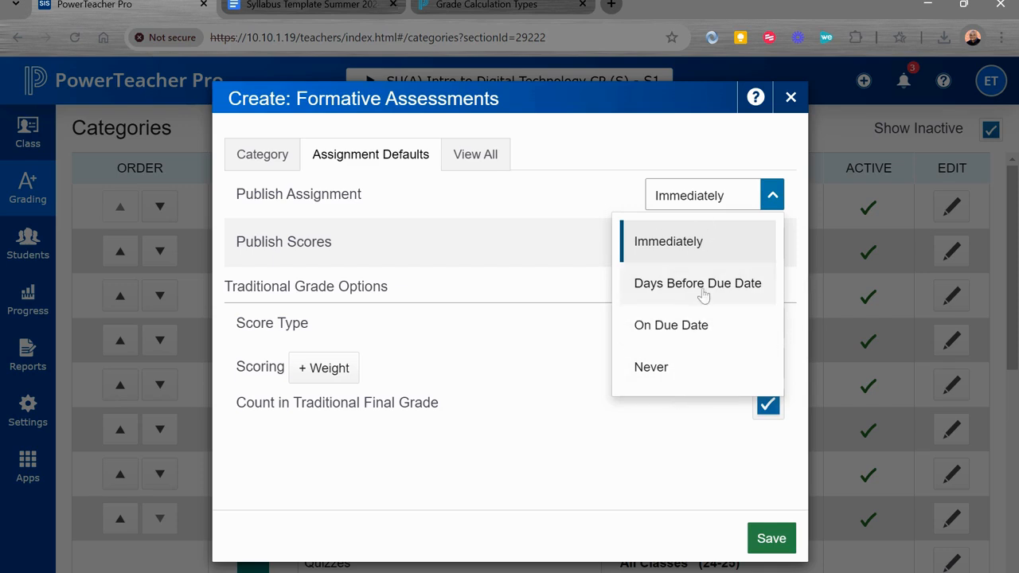
pyautogui.click(532, 223)
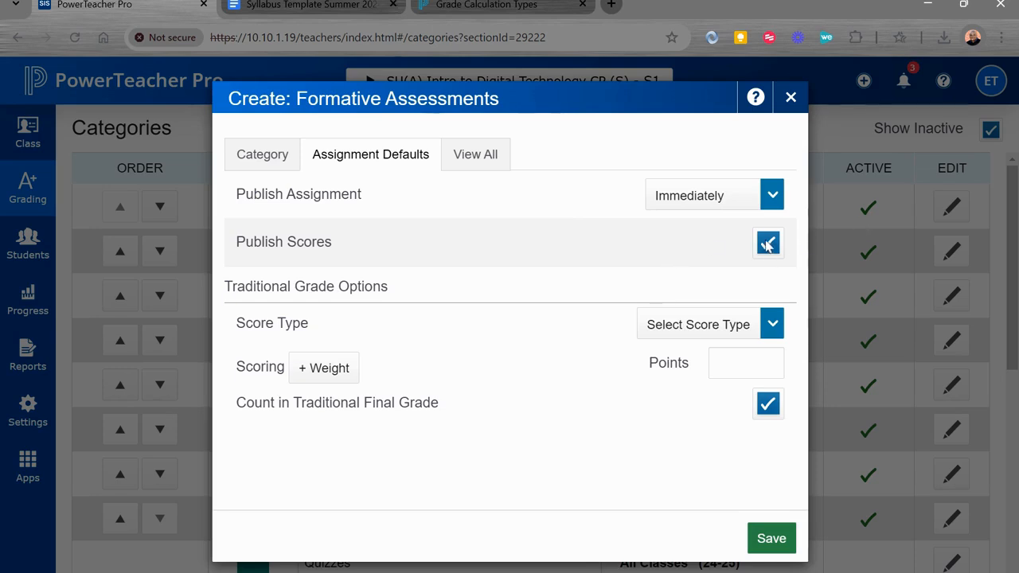
pyautogui.click(766, 245)
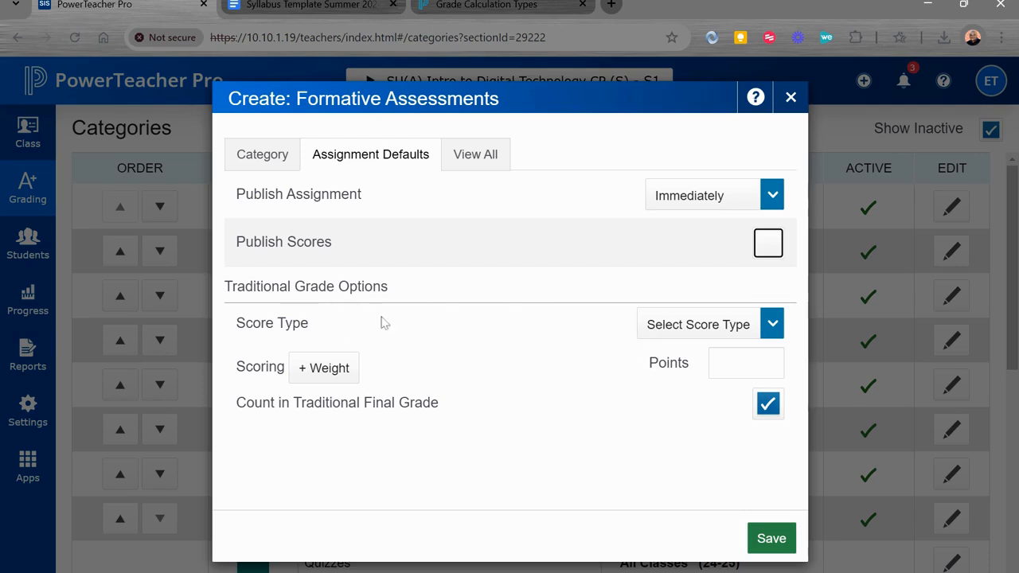
# - Review the available score types in the assignment defaults without choosing one
pyautogui.click(689, 325)
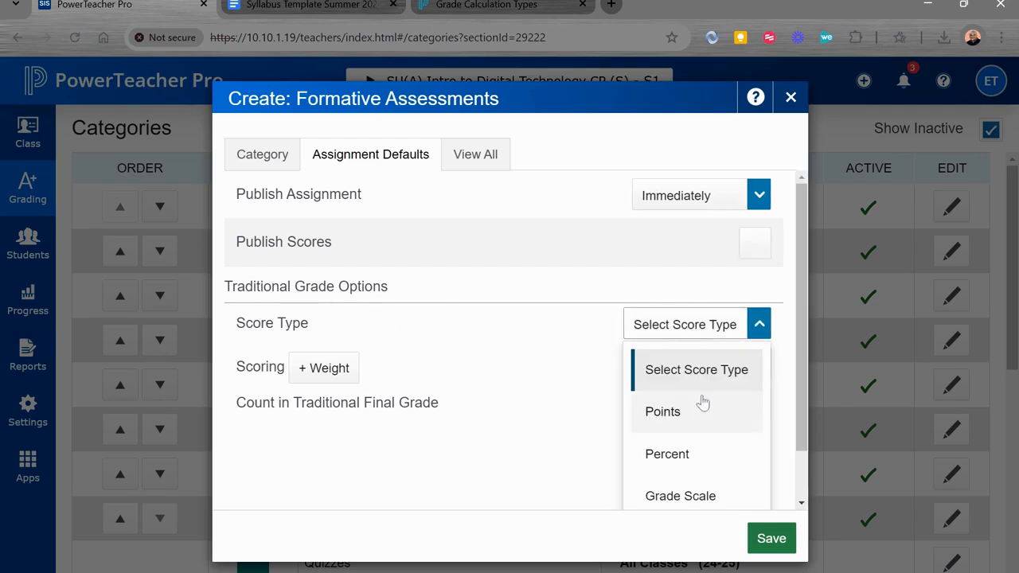
pyautogui.scroll(-1, 701, 455)
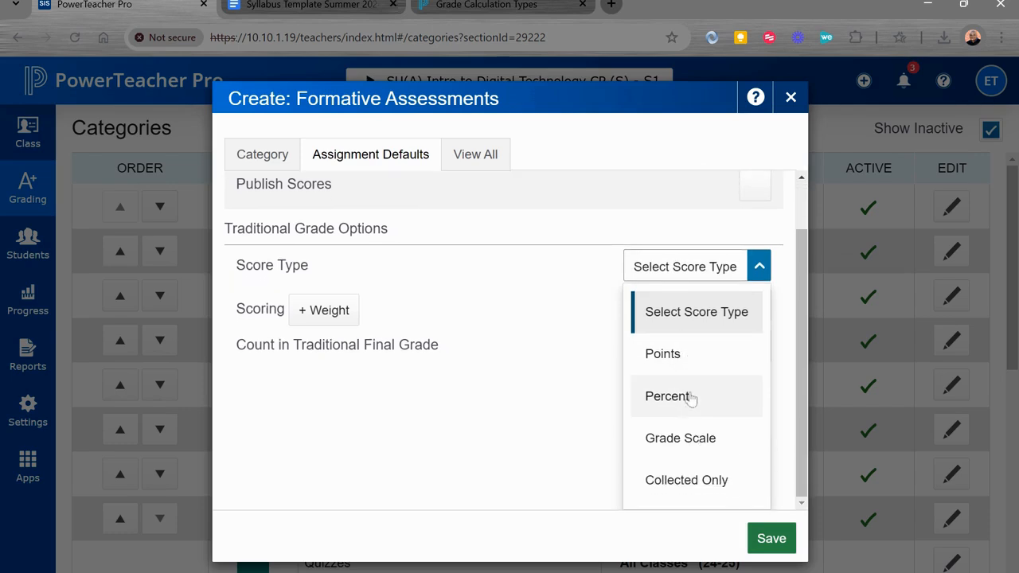
pyautogui.click(555, 482)
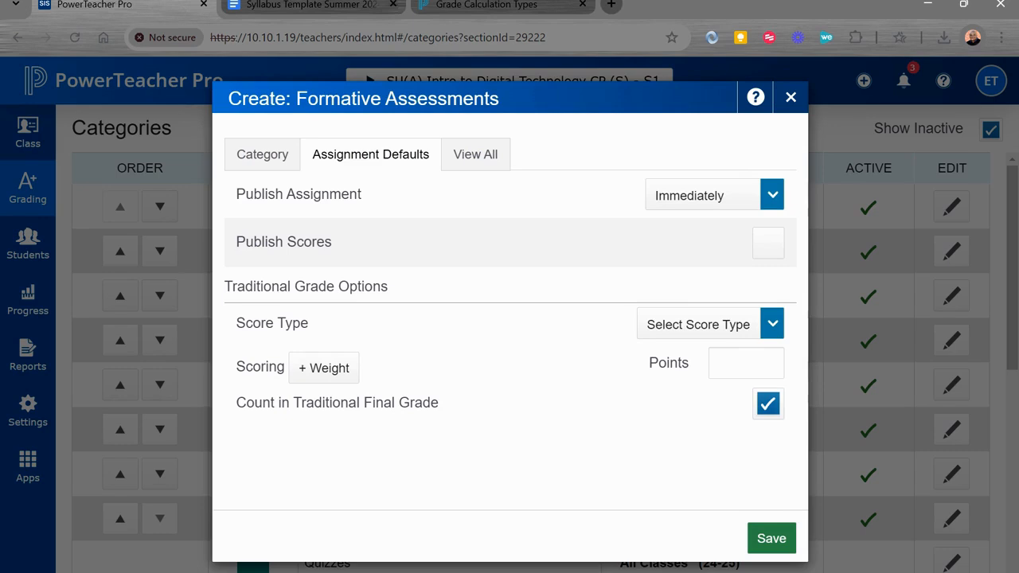
# - Examine the existing categories' names, colors and status, and compare them with the new category's settings
pyautogui.click(487, 159)
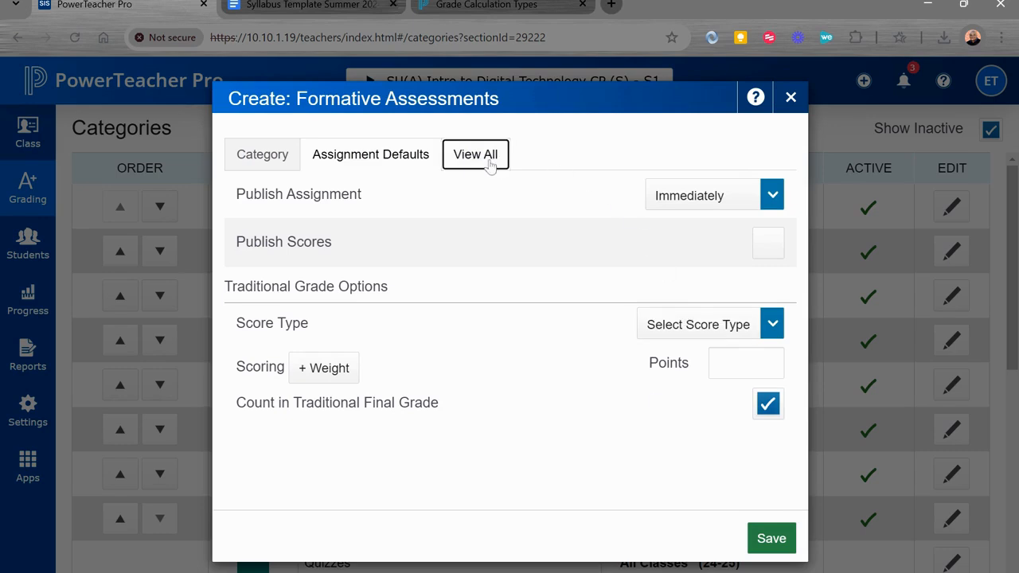
pyautogui.scroll(-2, 497, 415)
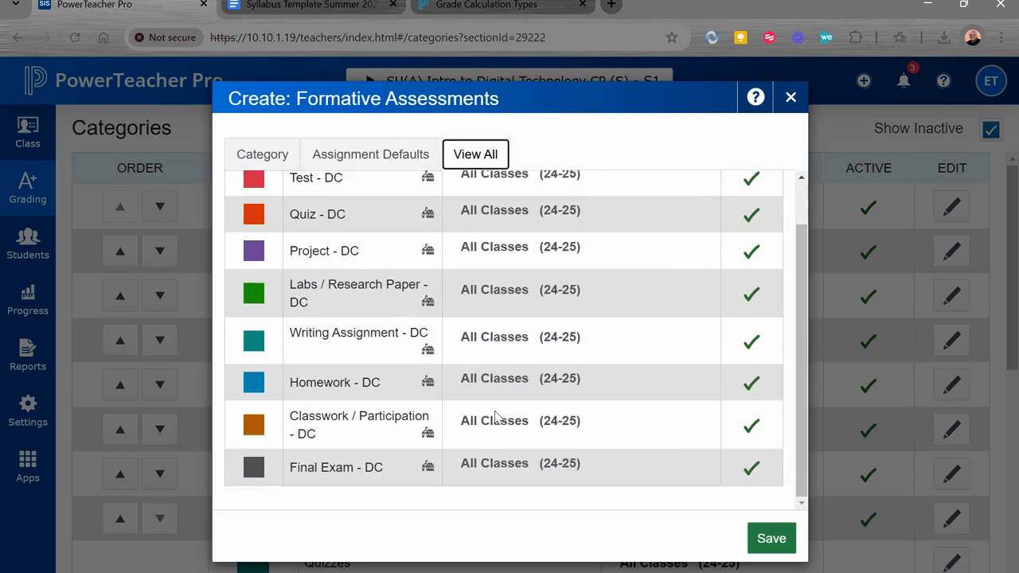
pyautogui.scroll(2, 495, 416)
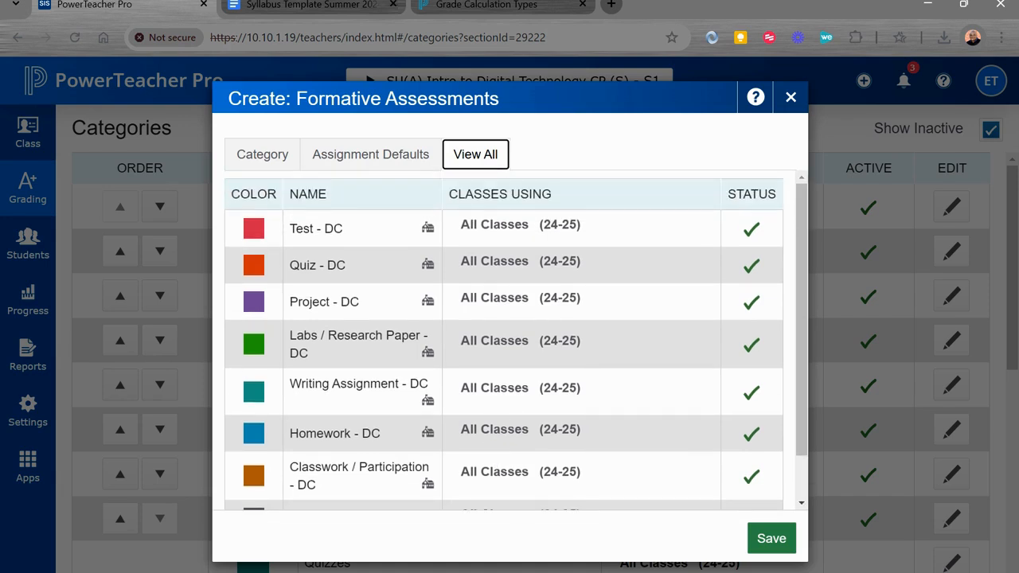
pyautogui.scroll(-2, 504, 340)
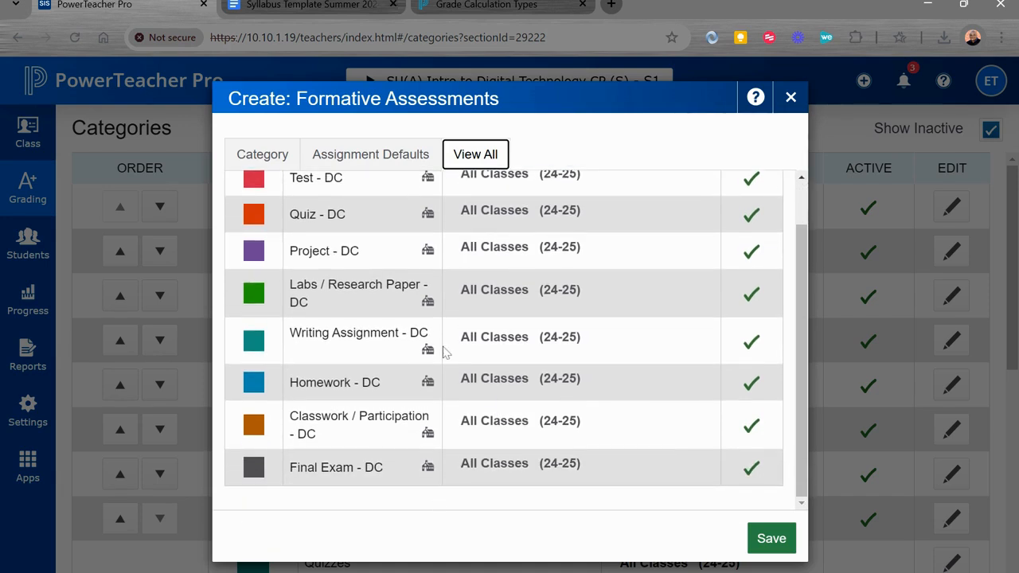
pyautogui.scroll(2, 503, 339)
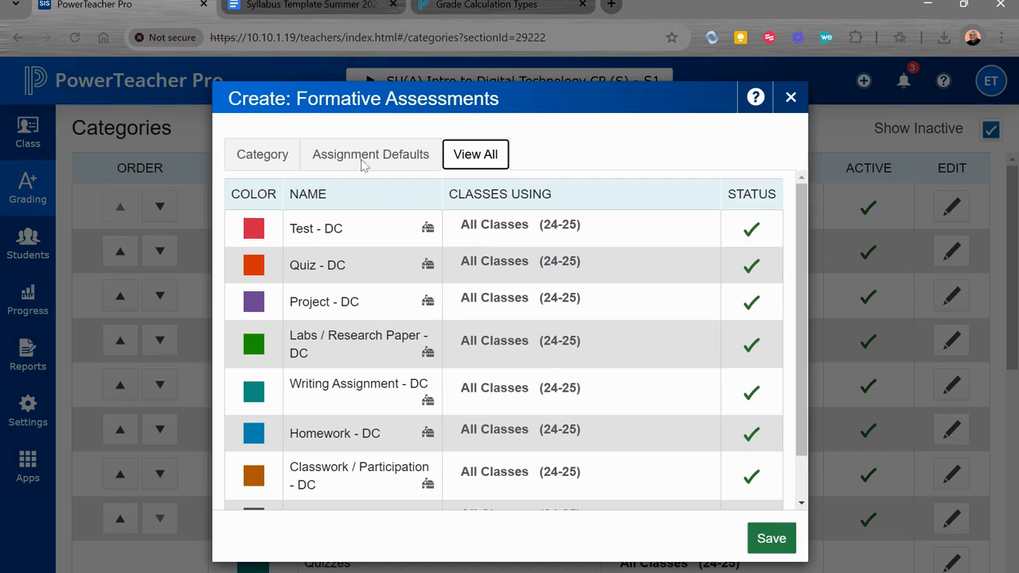
pyautogui.click(273, 156)
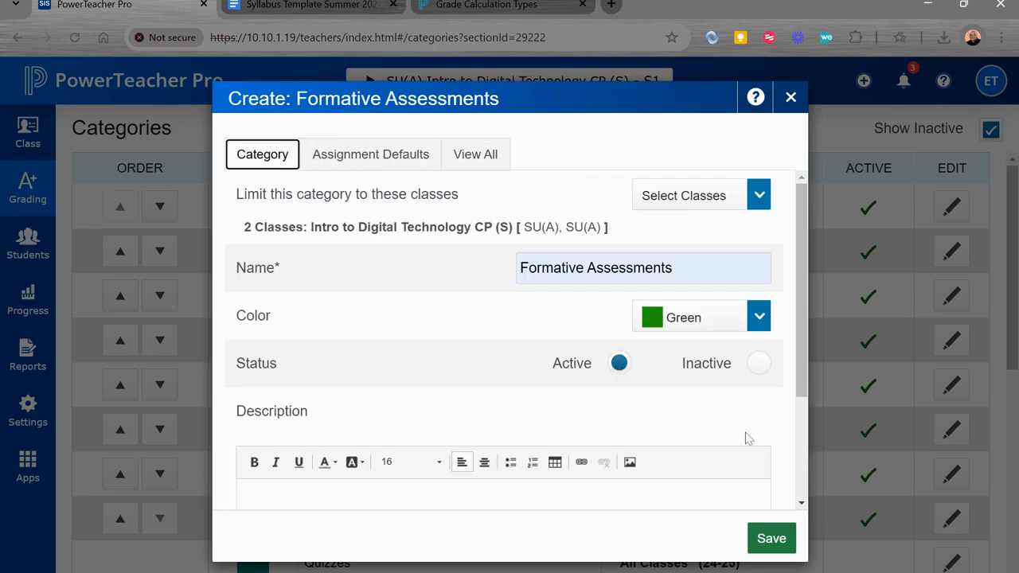
pyautogui.click(478, 158)
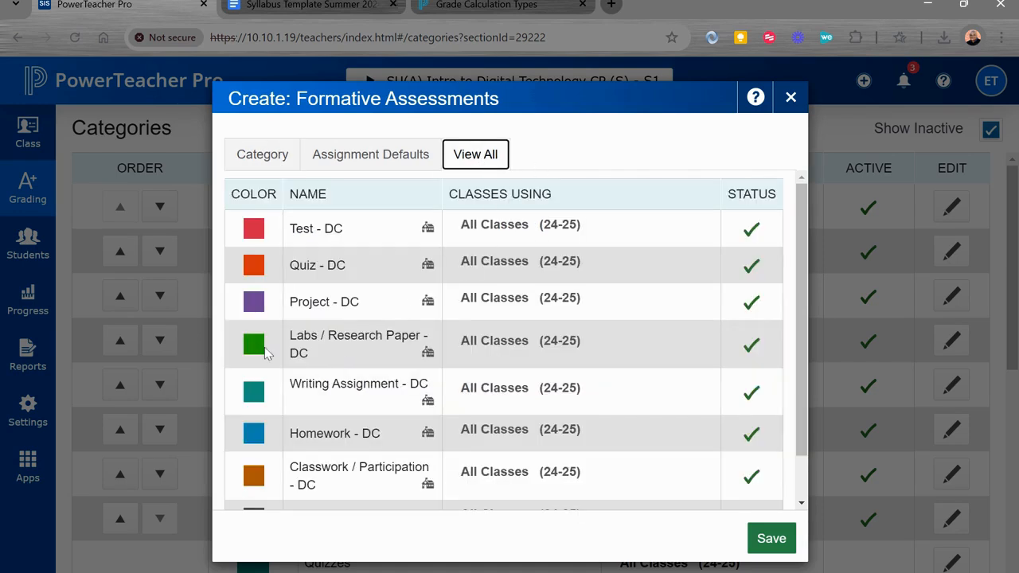
pyautogui.scroll(-2, 329, 370)
pyautogui.scroll(2, 329, 370)
# - Save the new Formative Assessments category and check its entry in the Categories list
pyautogui.click(240, 154)
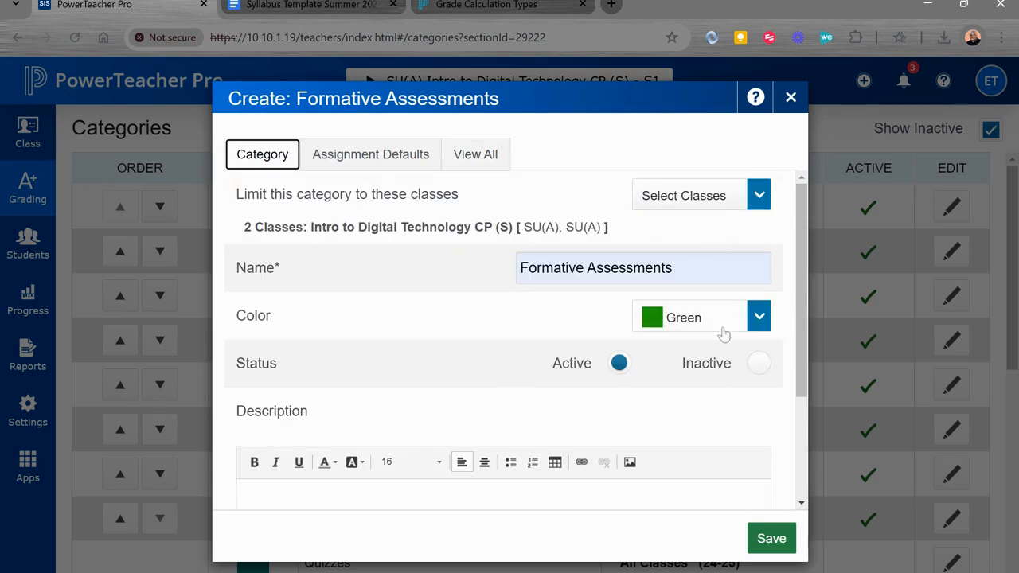
pyautogui.click(769, 539)
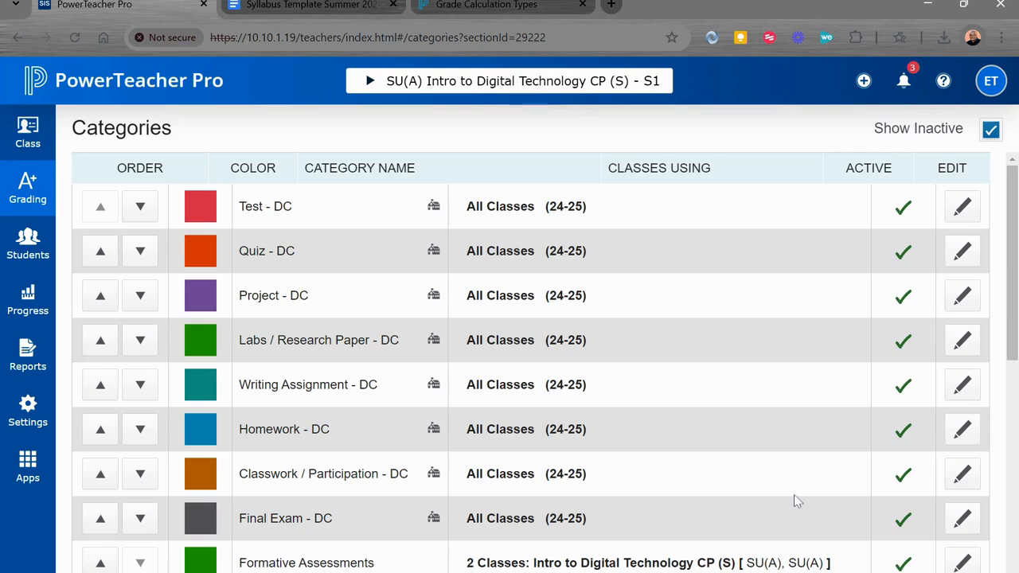
pyautogui.scroll(-3, 746, 413)
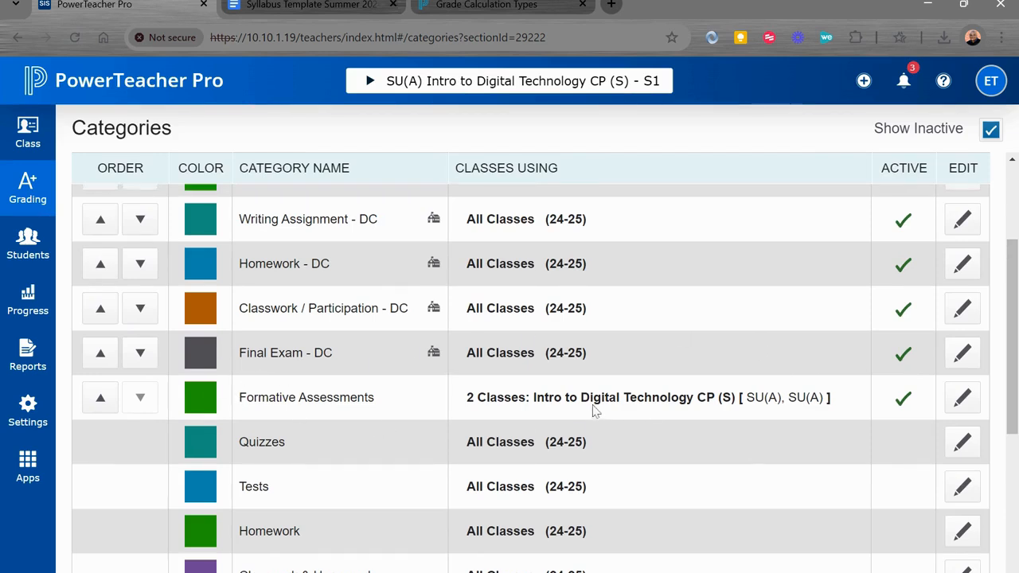
pyautogui.scroll(3, 594, 410)
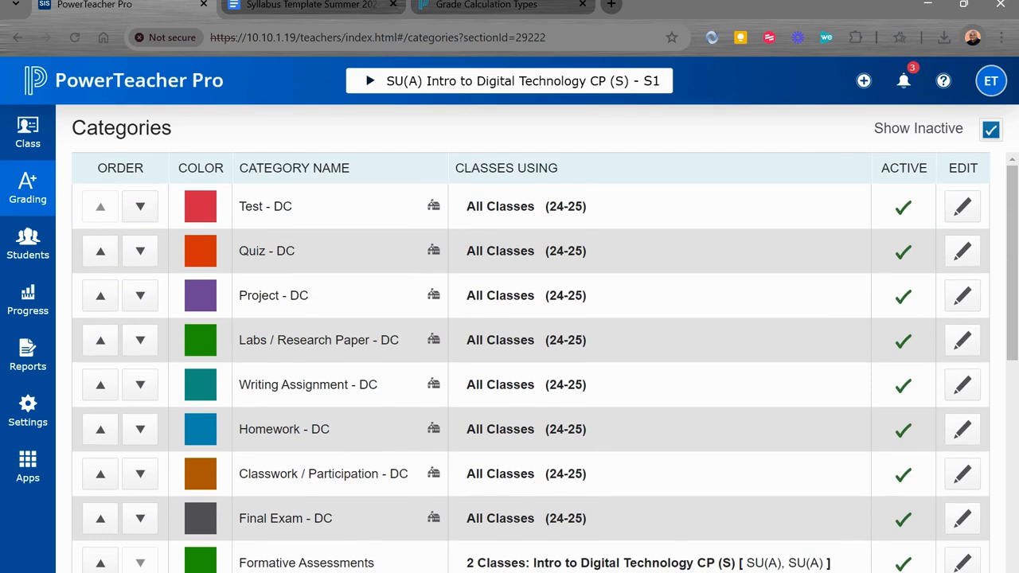
pyautogui.scroll(-2, 592, 404)
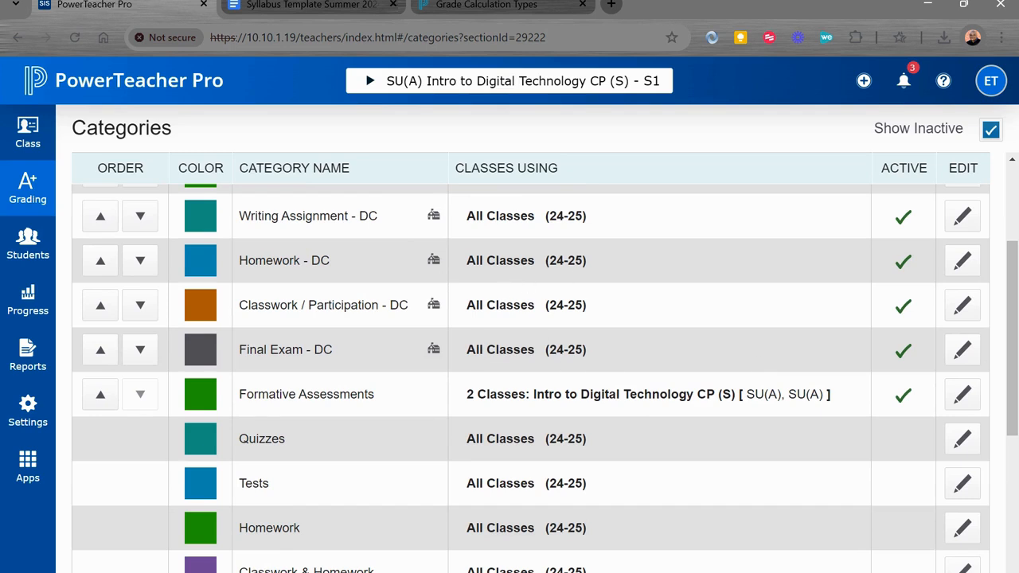
pyautogui.scroll(2, 587, 372)
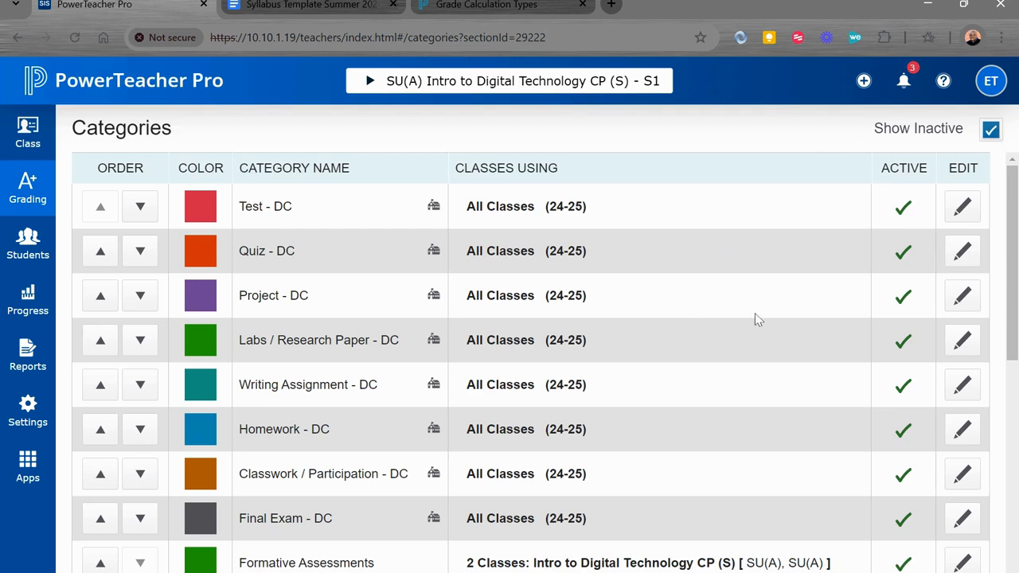
pyautogui.scroll(-10, 756, 317)
pyautogui.scroll(10, 755, 313)
# - Hide the inactive categories to review only the active ones, and show them again to check the full list
pyautogui.click(991, 131)
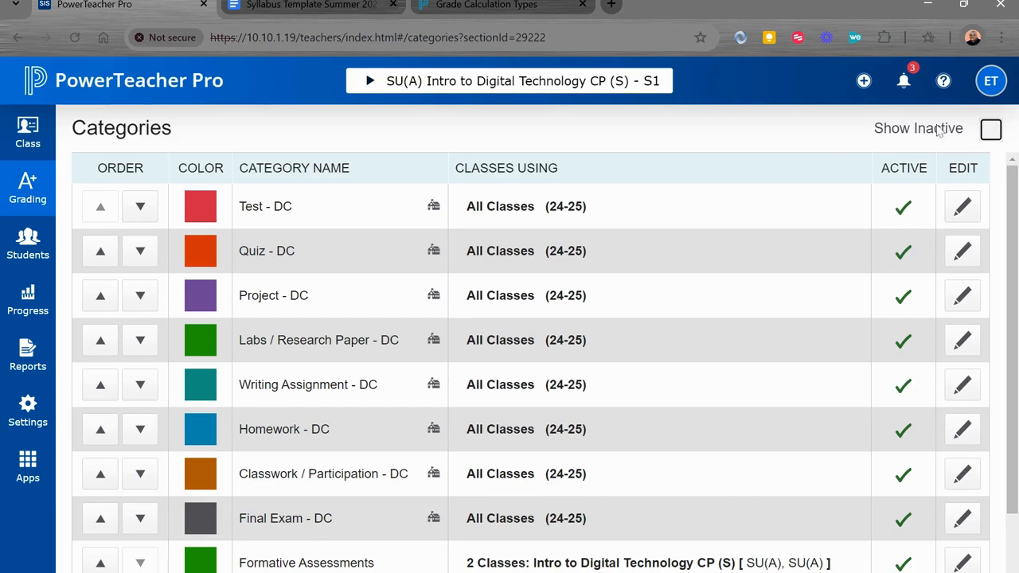
pyautogui.scroll(-2, 781, 318)
pyautogui.scroll(2, 781, 318)
pyautogui.click(995, 131)
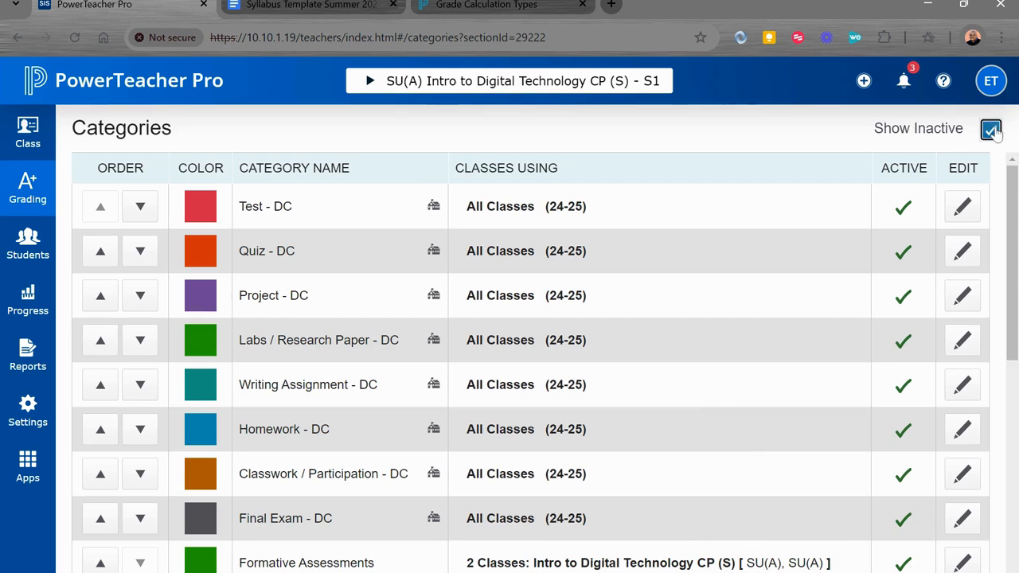
pyautogui.scroll(-3, 764, 295)
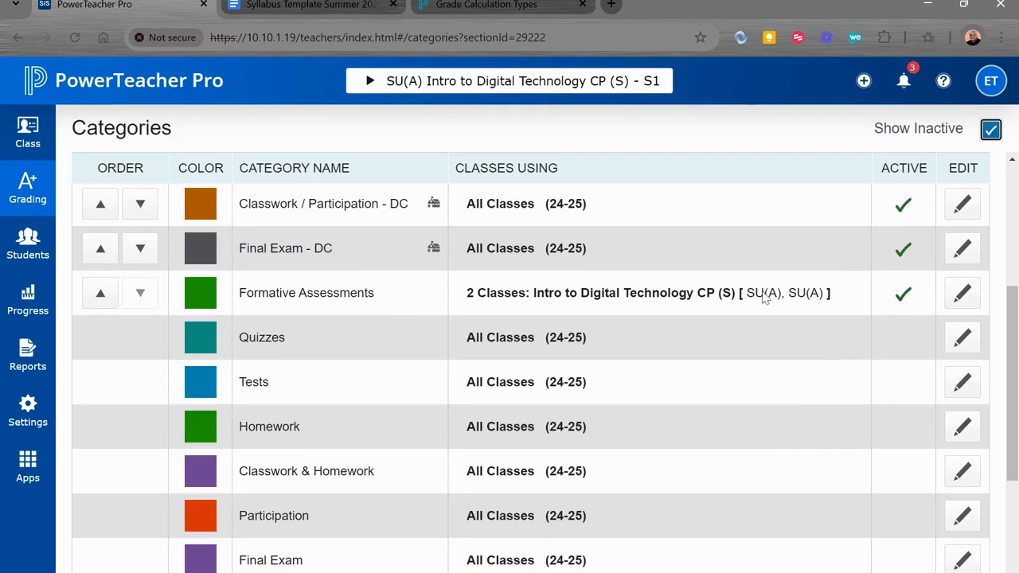
pyautogui.scroll(1, 764, 296)
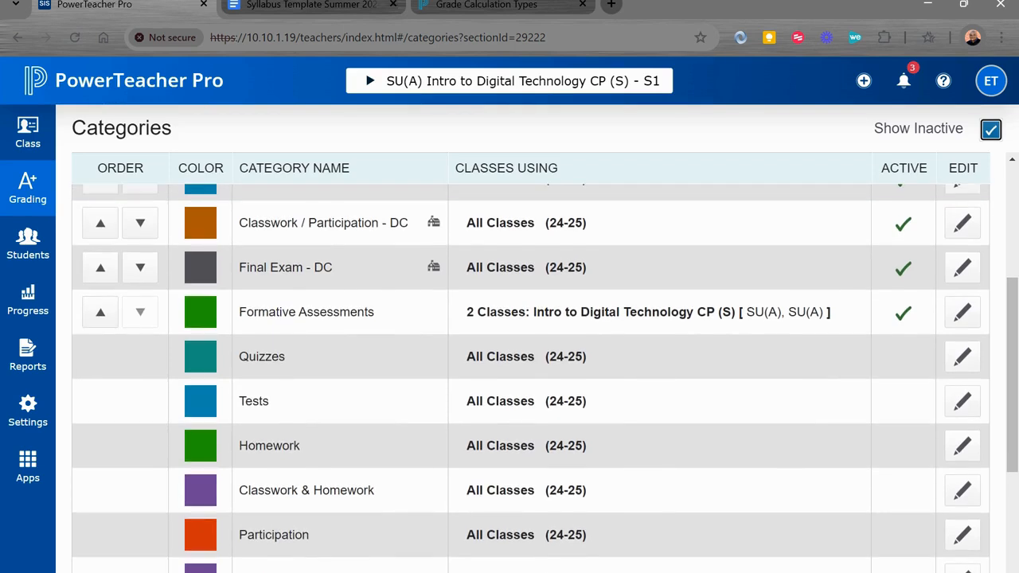
pyautogui.scroll(-5, 531, 378)
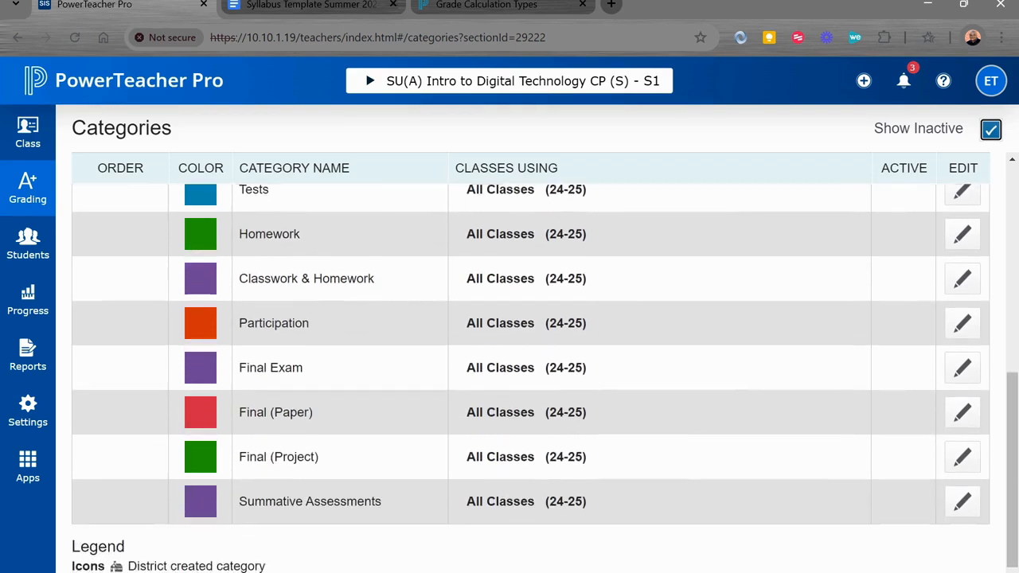
pyautogui.scroll(10, 969, 226)
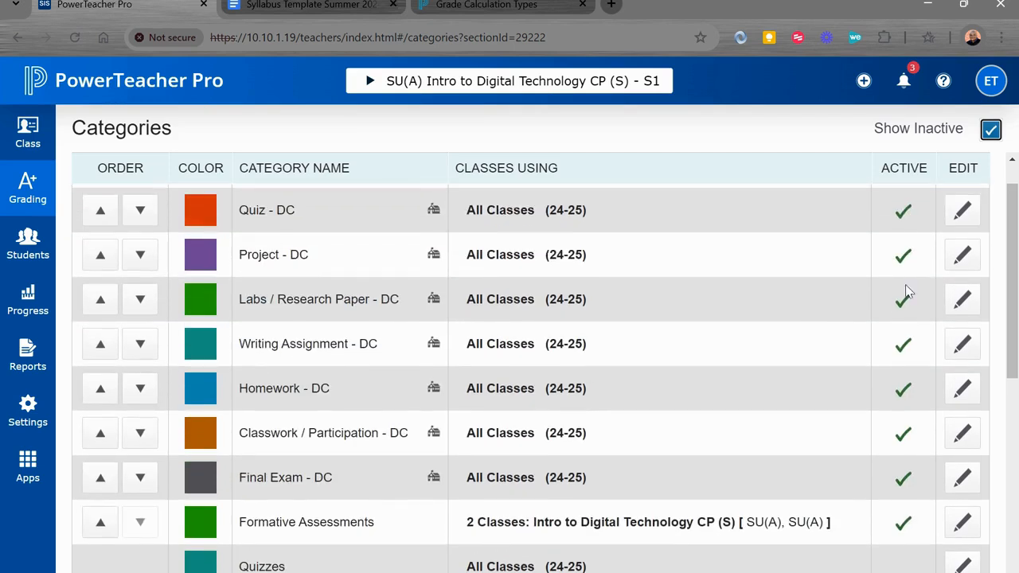
# - Set the Quiz - DC category's status to Inactive and save it
pyautogui.click(962, 210)
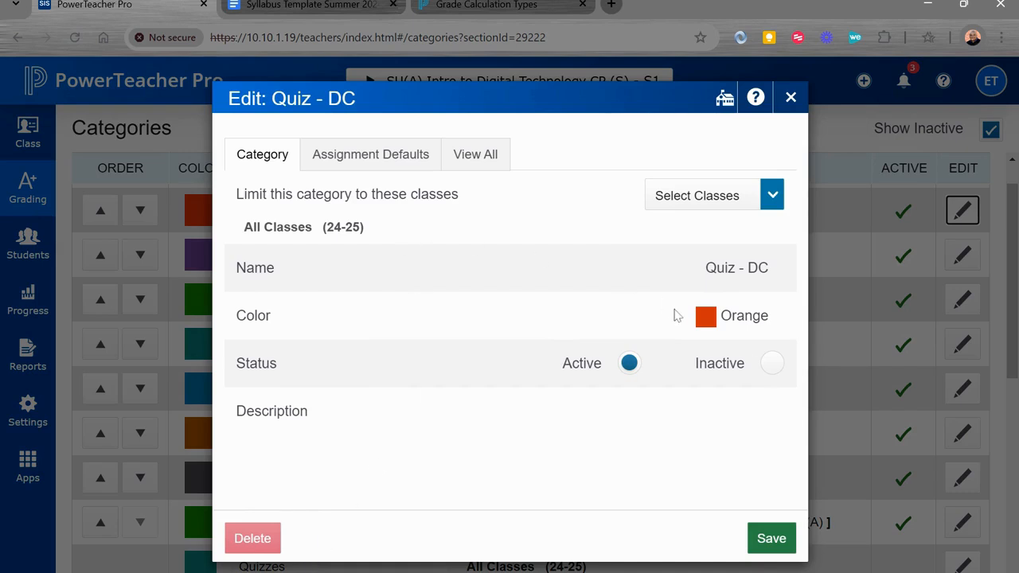
pyautogui.click(772, 365)
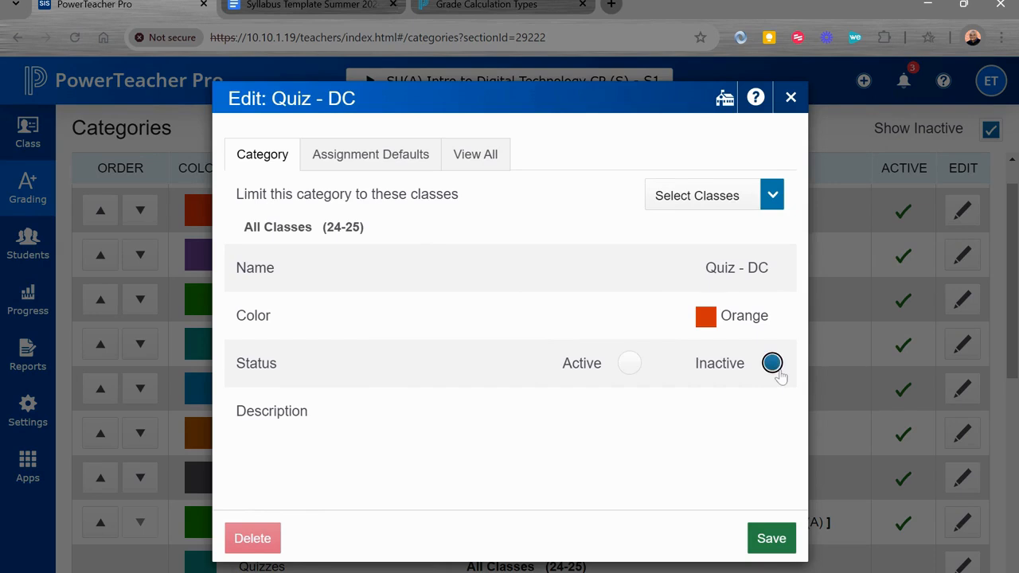
pyautogui.click(758, 540)
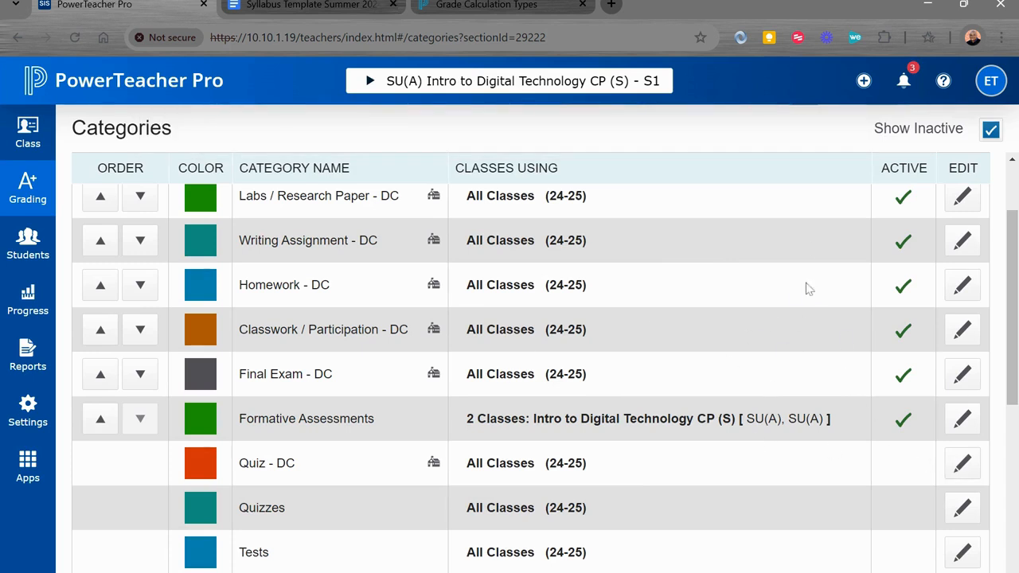
pyautogui.scroll(2, 812, 242)
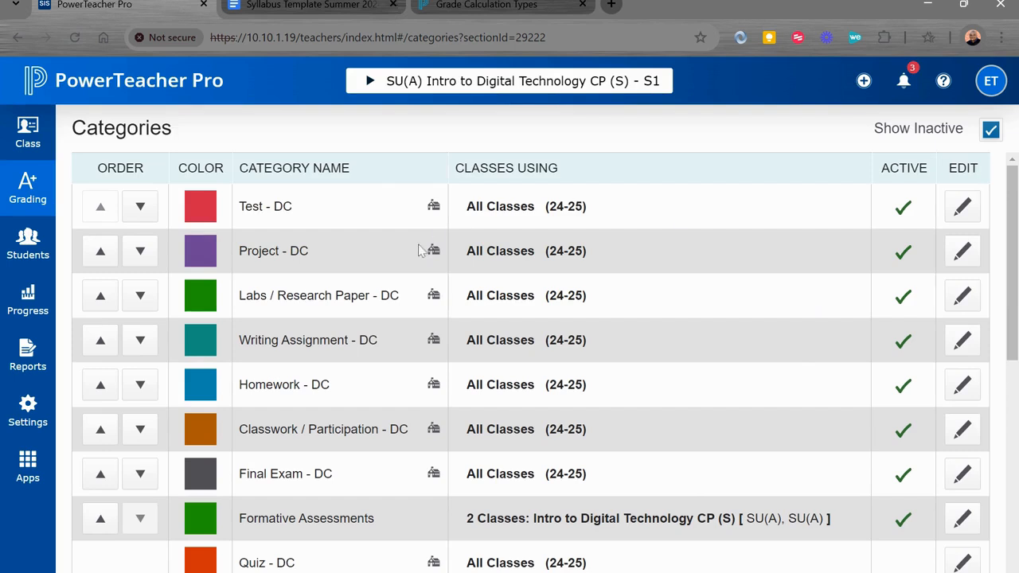
# - Open the inactive Classwork & Homework category's settings and try to delete the category
pyautogui.scroll(-3, 330, 319)
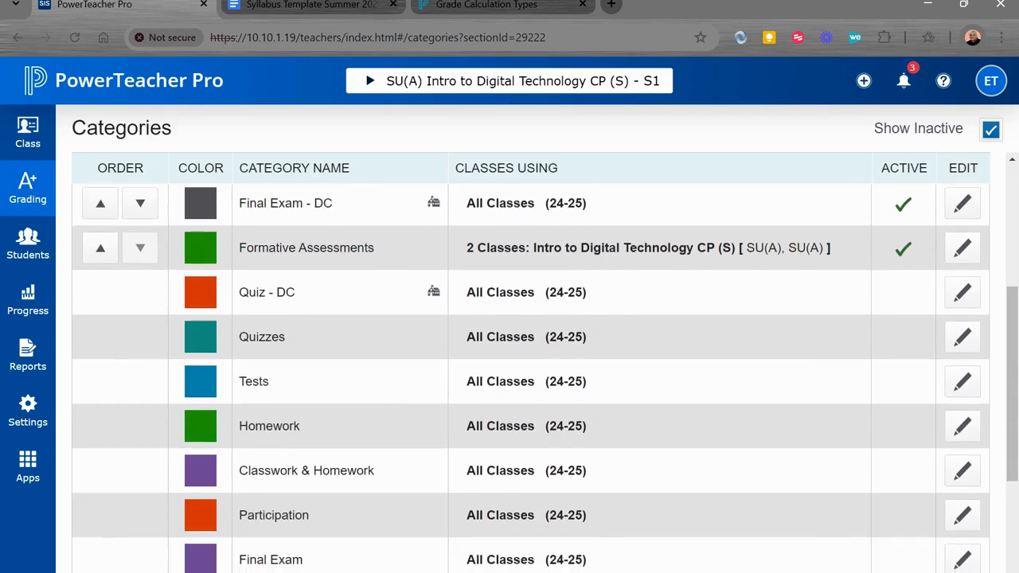
pyautogui.scroll(-1, 330, 319)
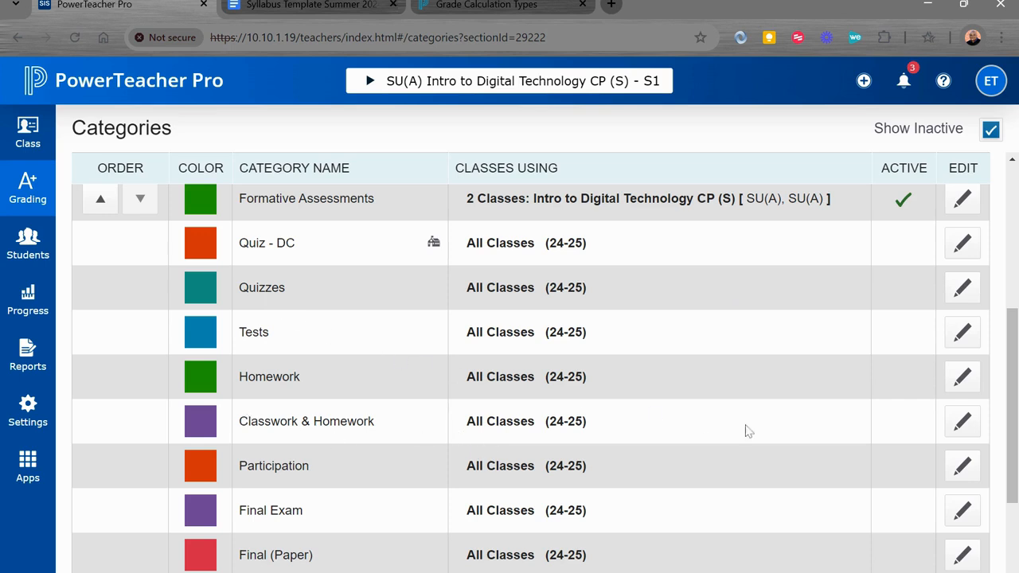
pyautogui.click(963, 426)
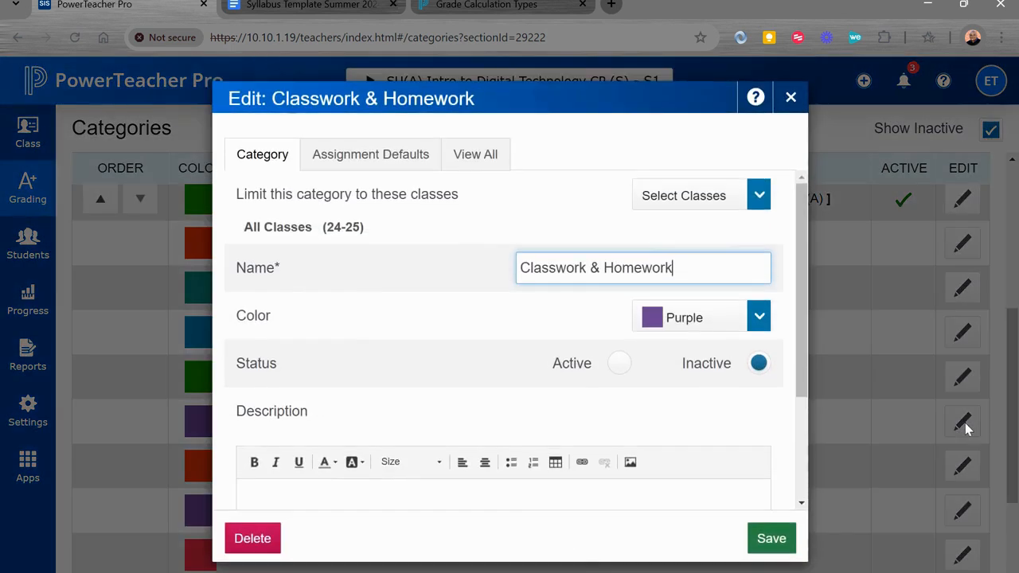
pyautogui.scroll(-3, 433, 354)
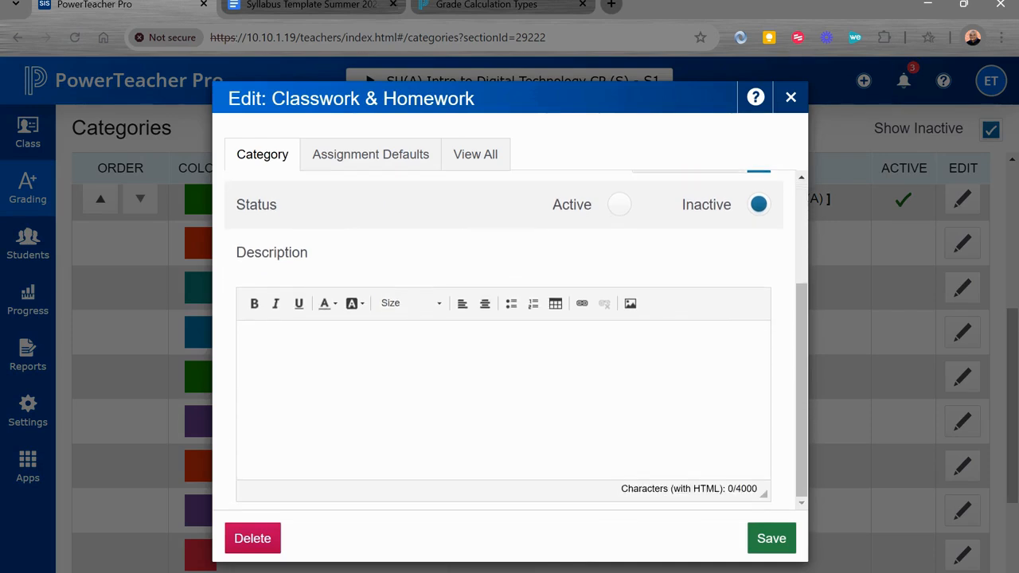
pyautogui.click(261, 543)
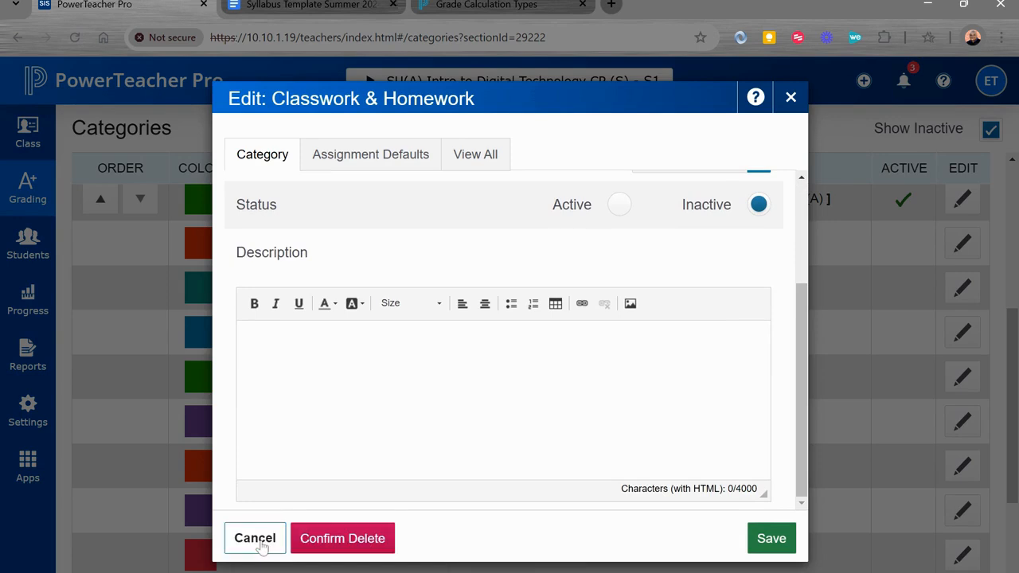
pyautogui.click(329, 547)
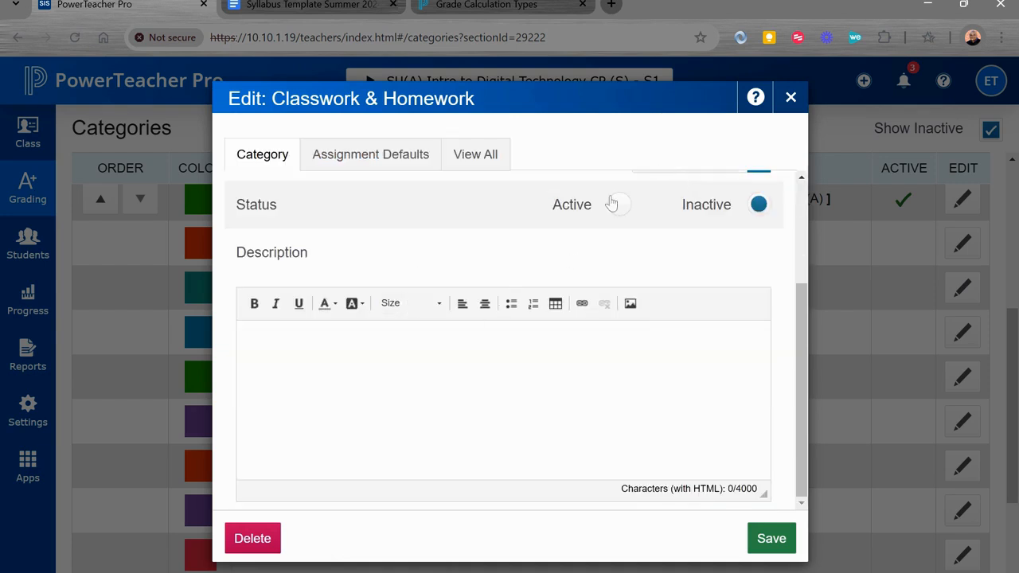
# - Review the Classwork & Homework category's settings, try deleting it once more, and close the dialog without saving
pyautogui.scroll(3, 515, 317)
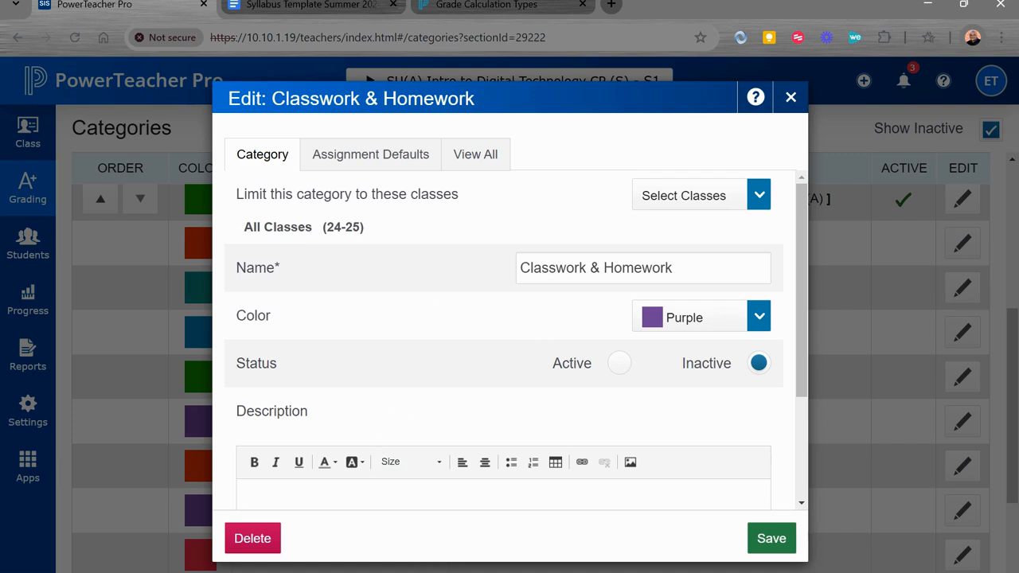
pyautogui.click(604, 267)
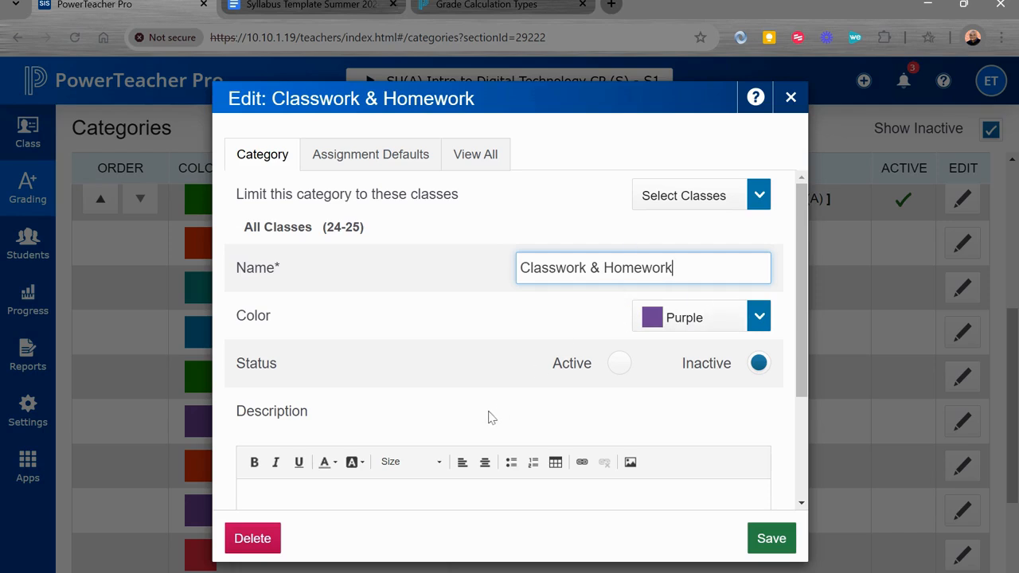
pyautogui.scroll(-2, 491, 417)
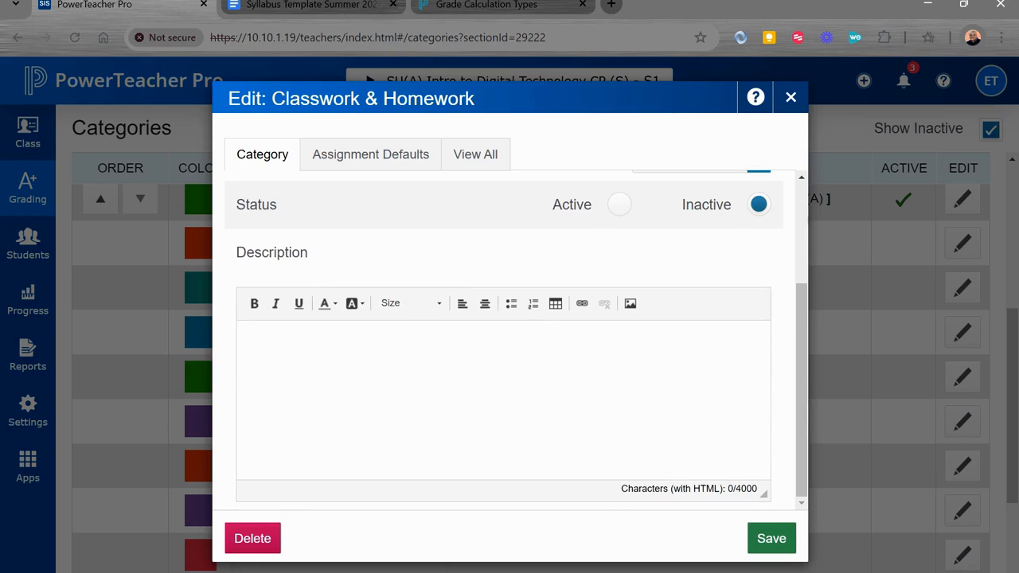
pyautogui.scroll(2, 516, 340)
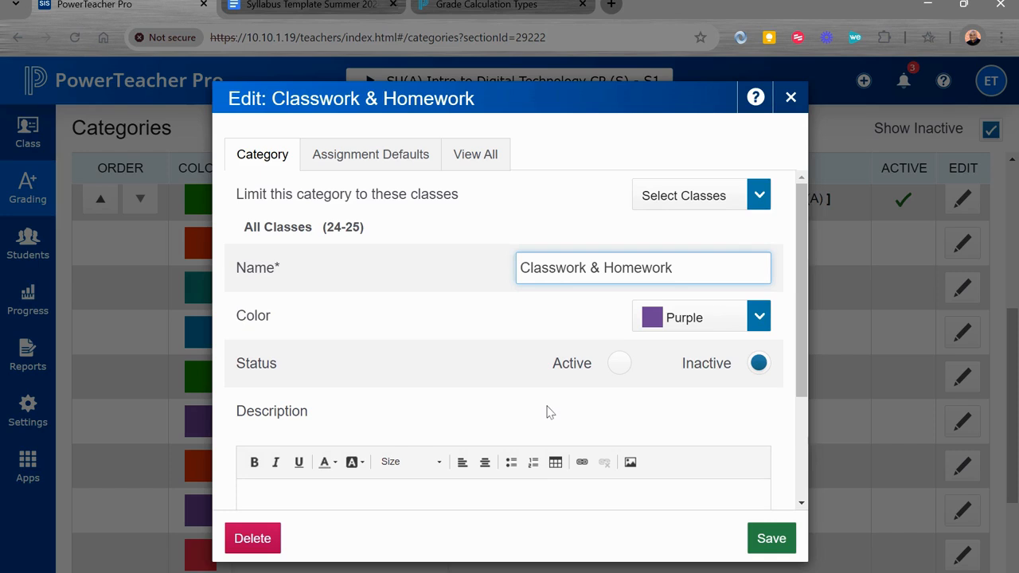
pyautogui.click(275, 544)
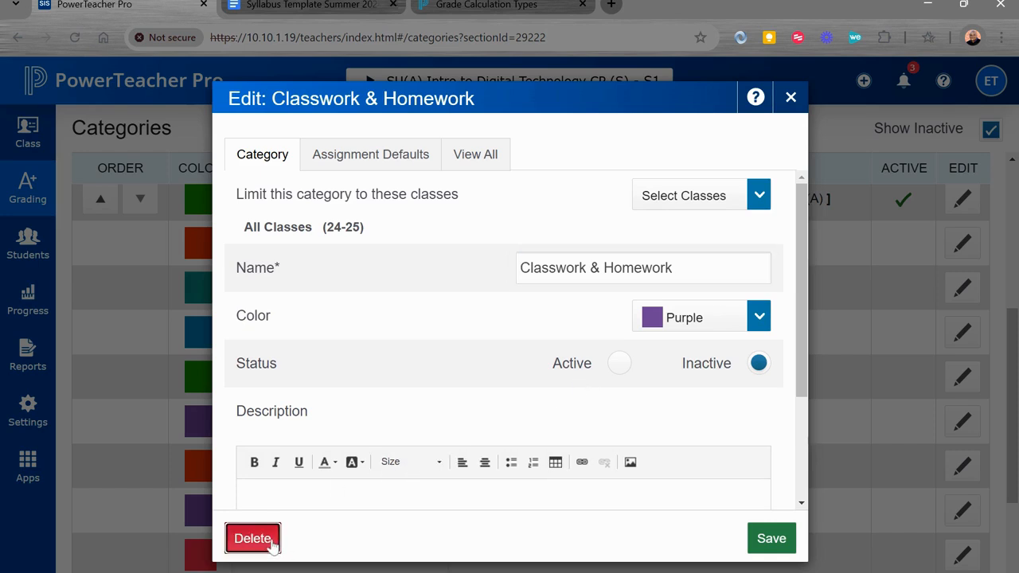
pyautogui.click(307, 541)
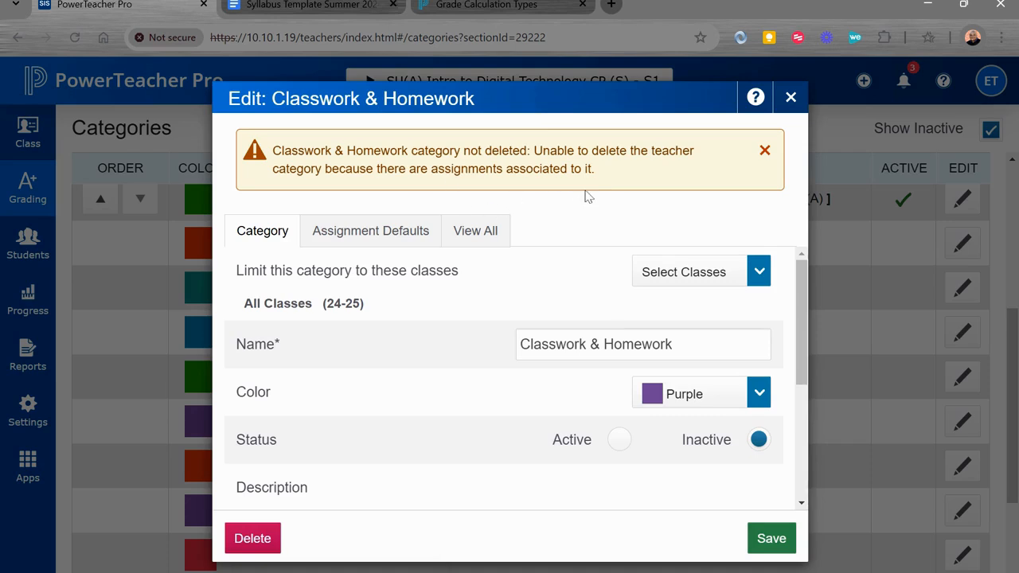
pyautogui.click(787, 98)
# - Delete the inactive Summative Assessments category and confirm its removal
pyautogui.scroll(-3, 538, 523)
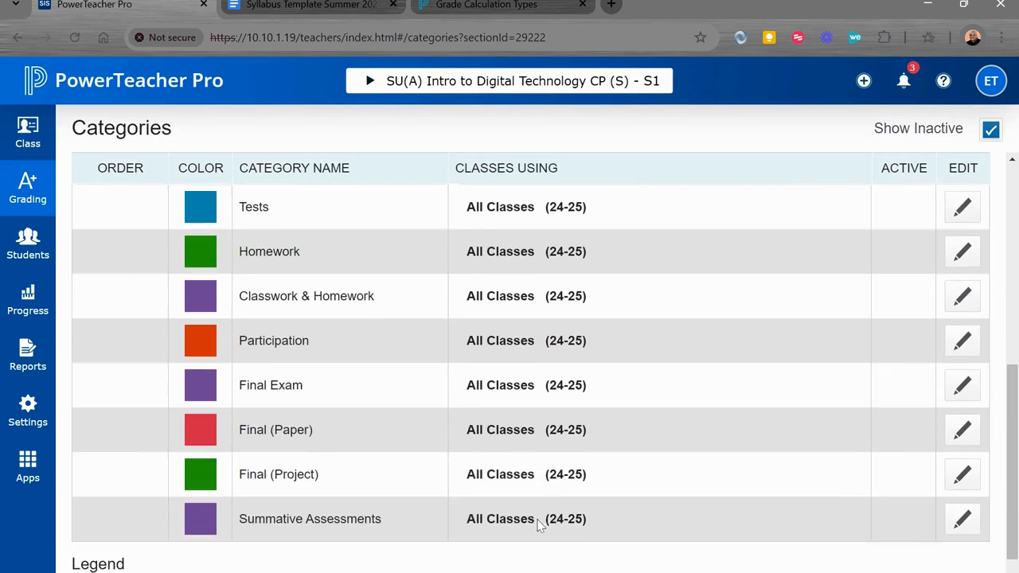
pyautogui.scroll(-2, 538, 524)
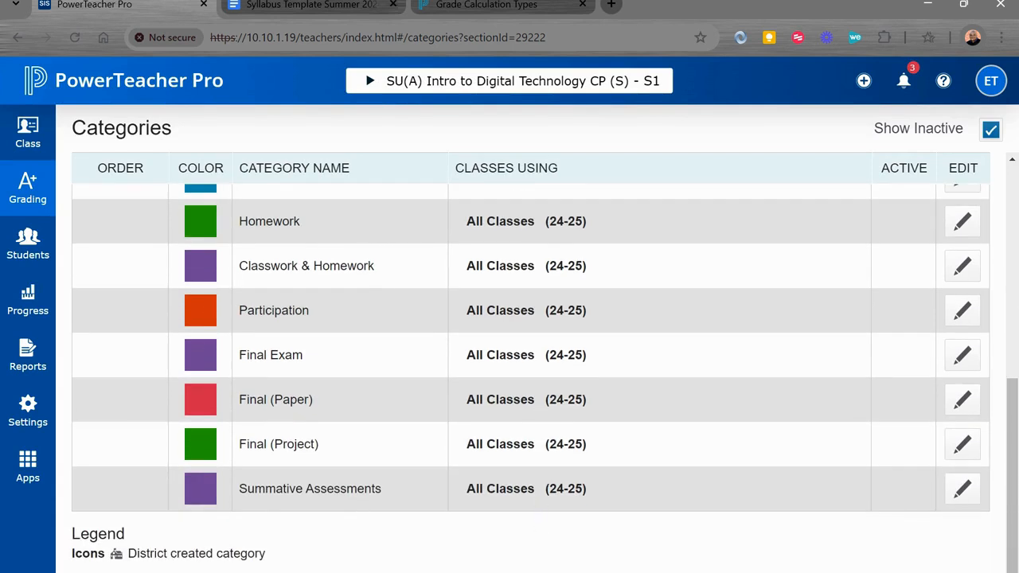
pyautogui.click(962, 488)
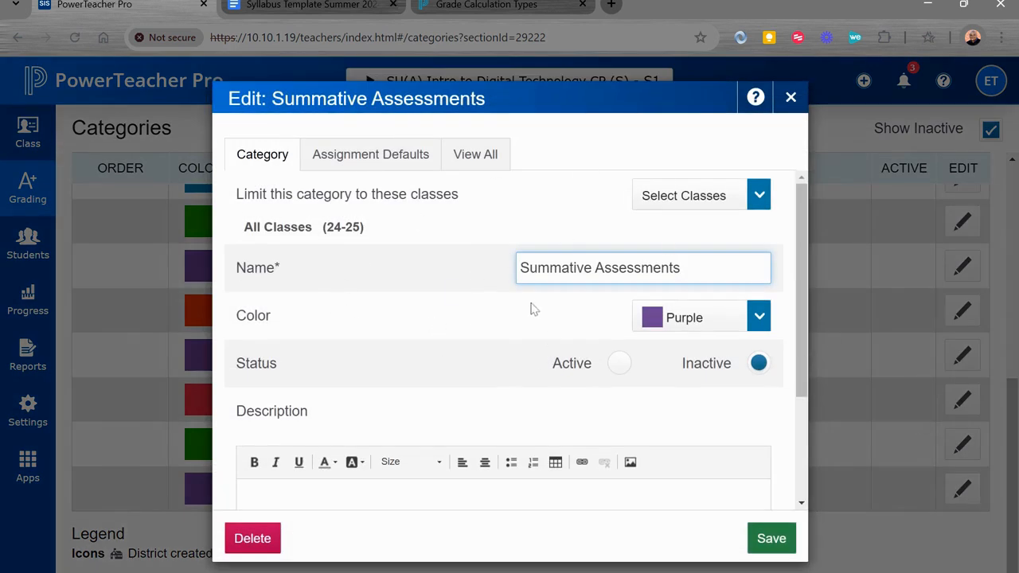
pyautogui.scroll(-1, 468, 241)
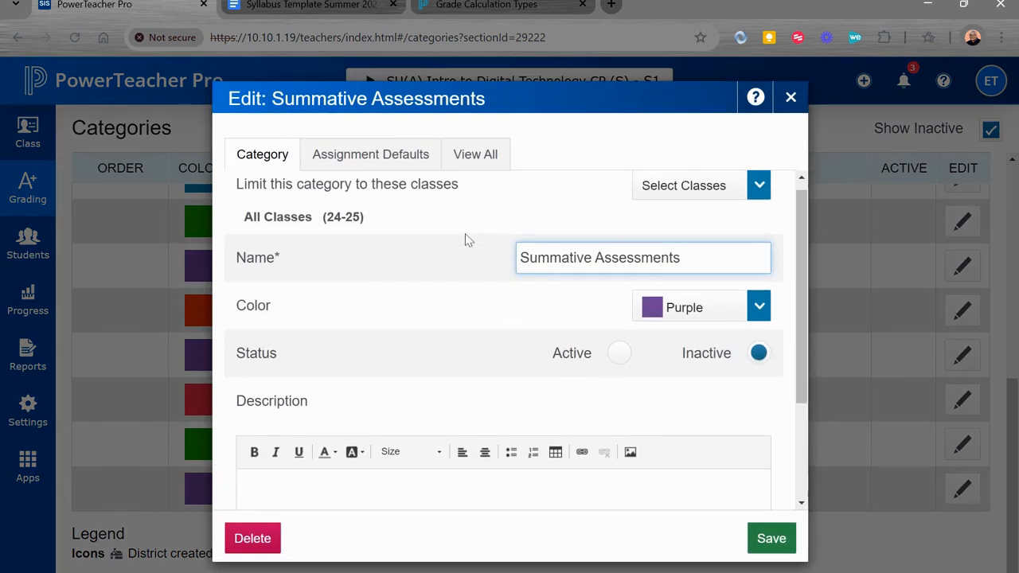
pyautogui.scroll(-2, 231, 478)
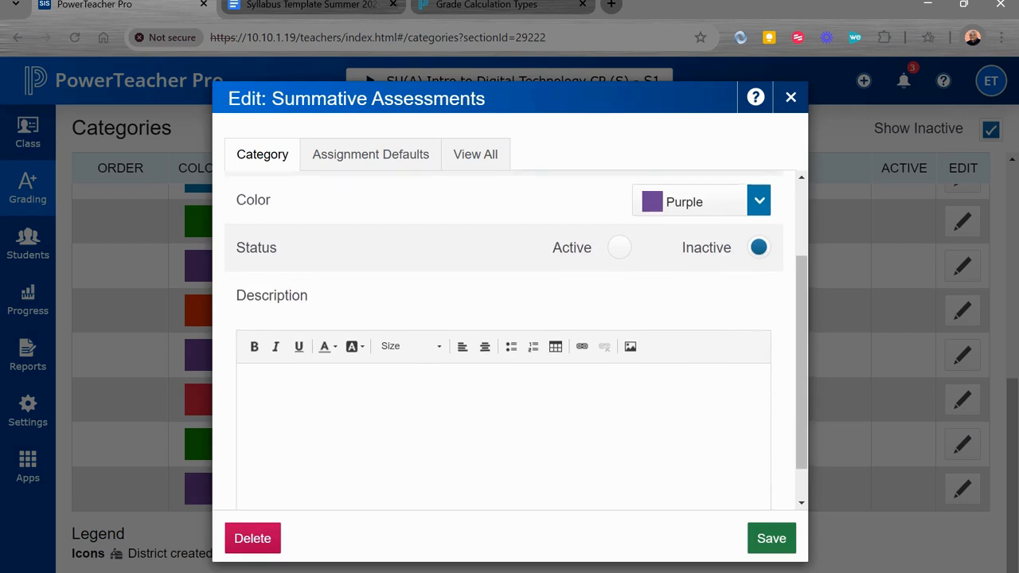
pyautogui.click(252, 539)
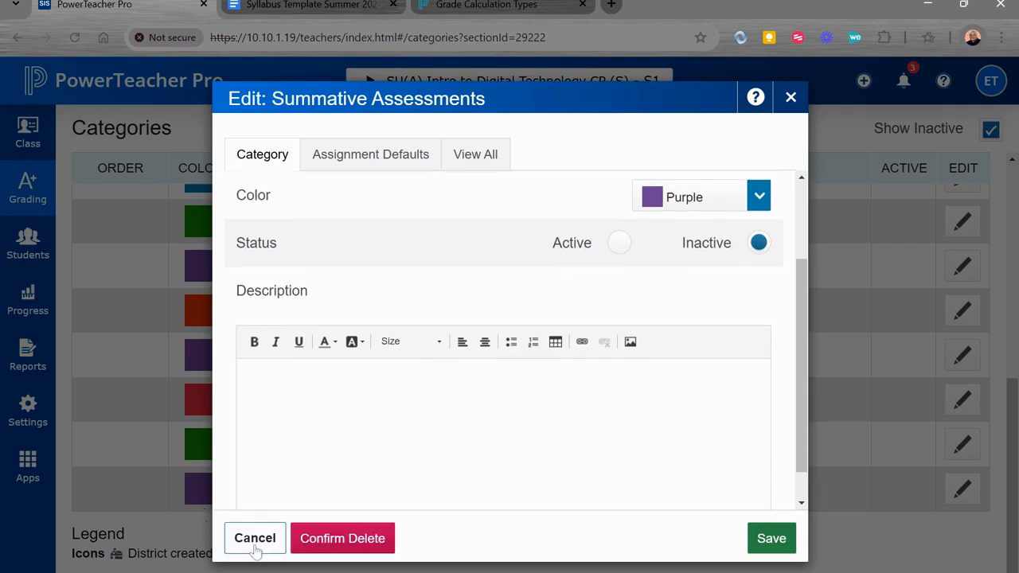
pyautogui.click(336, 541)
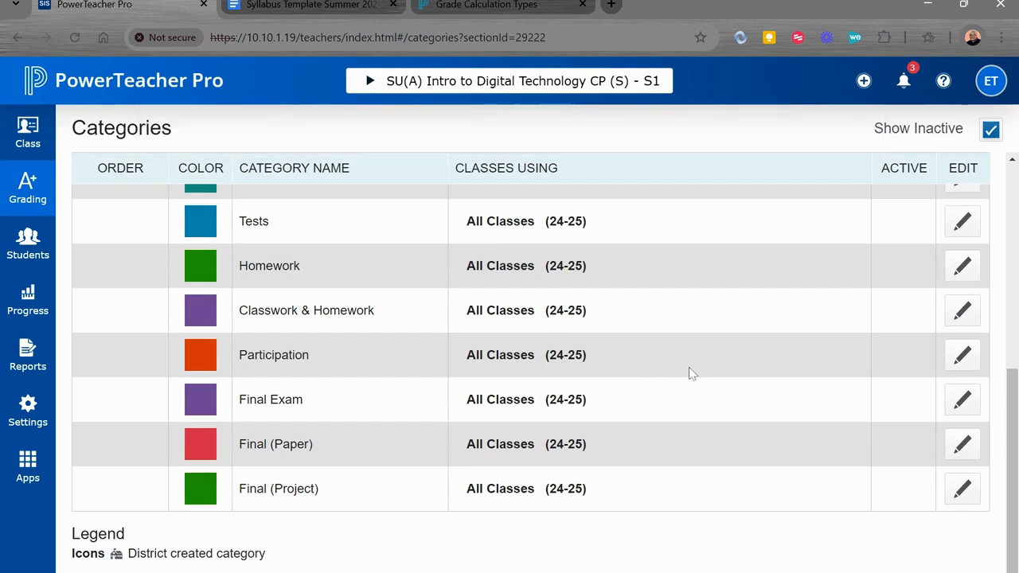
# - Hide the inactive categories and compare the active ones with the grade categories in the Google Docs syllabus template
pyautogui.scroll(5, 689, 371)
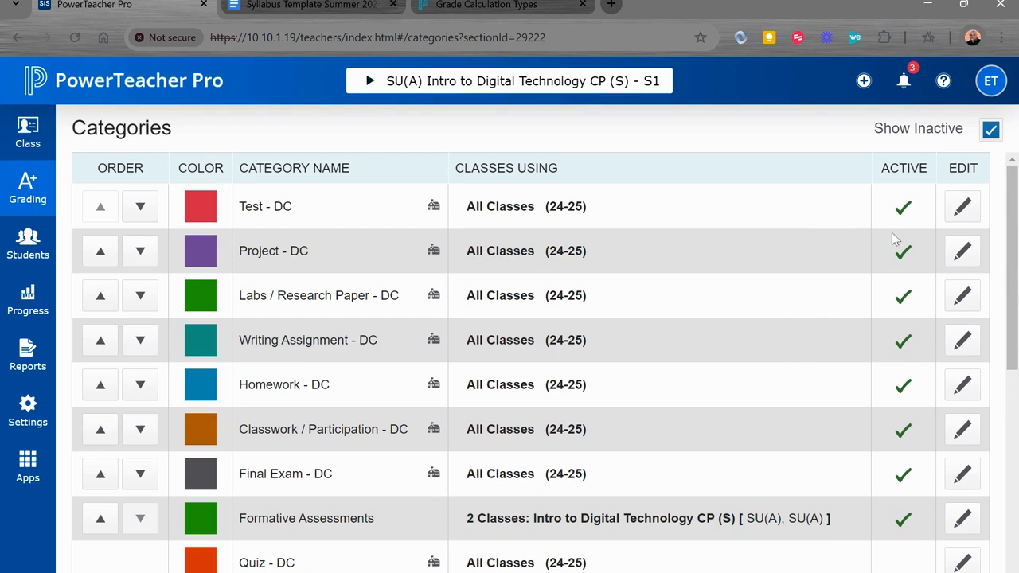
pyautogui.click(995, 134)
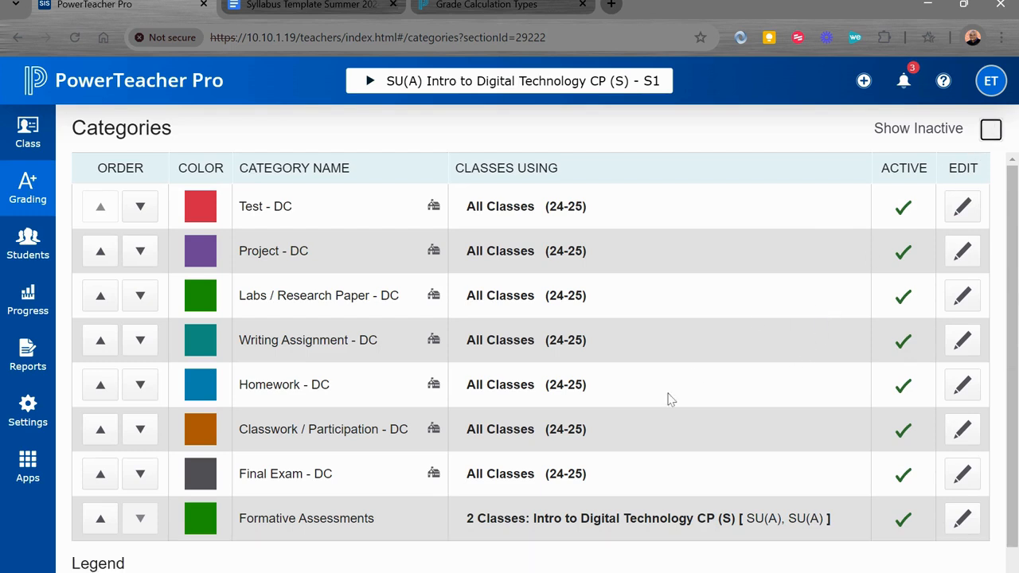
pyautogui.scroll(-1, 656, 403)
pyautogui.scroll(1, 656, 403)
pyautogui.click(319, 5)
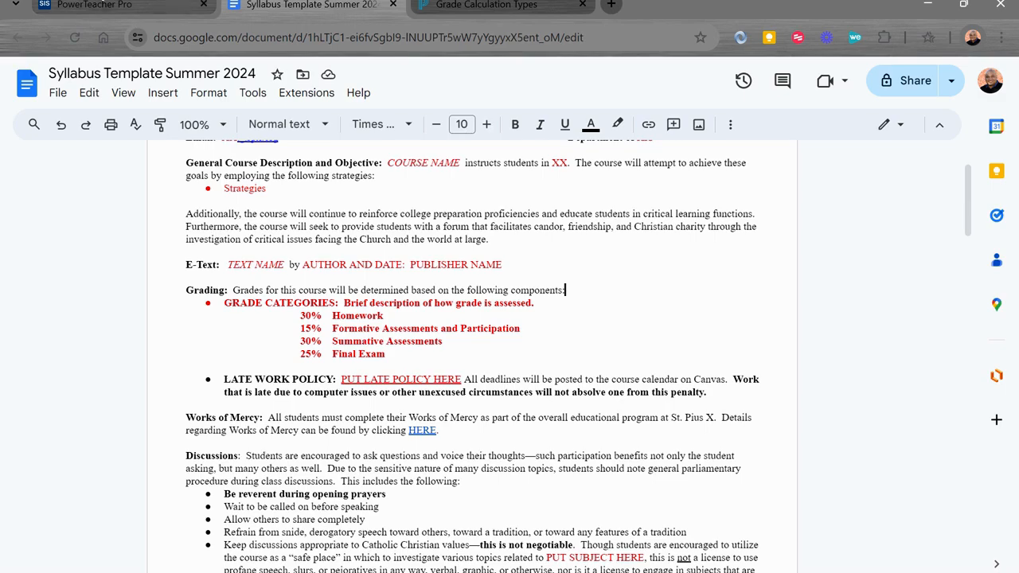
pyautogui.click(103, 5)
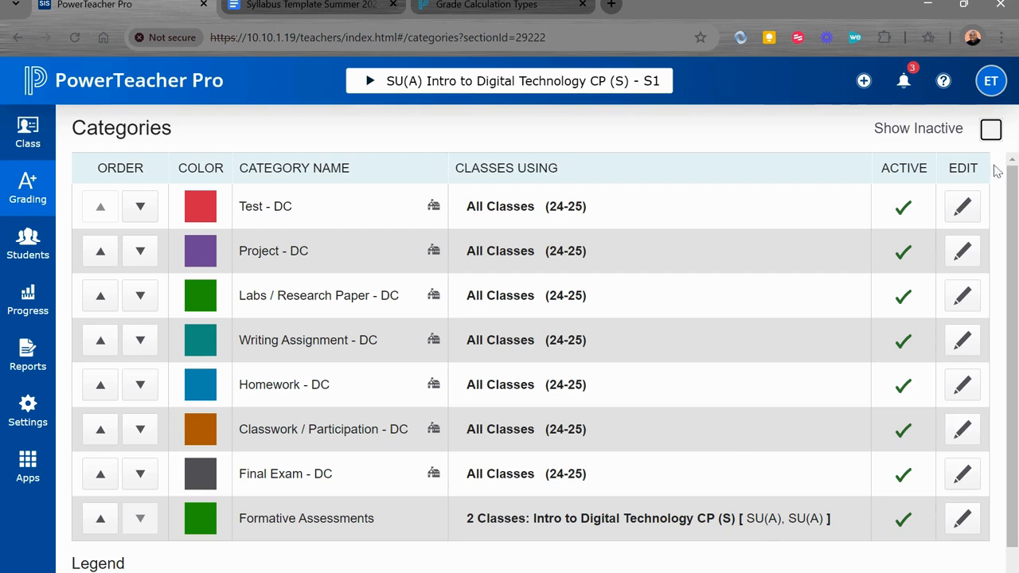
# - Show the inactive categories again, inspect the Classwork & Homework category's name and settings, and close them without changes
pyautogui.click(991, 130)
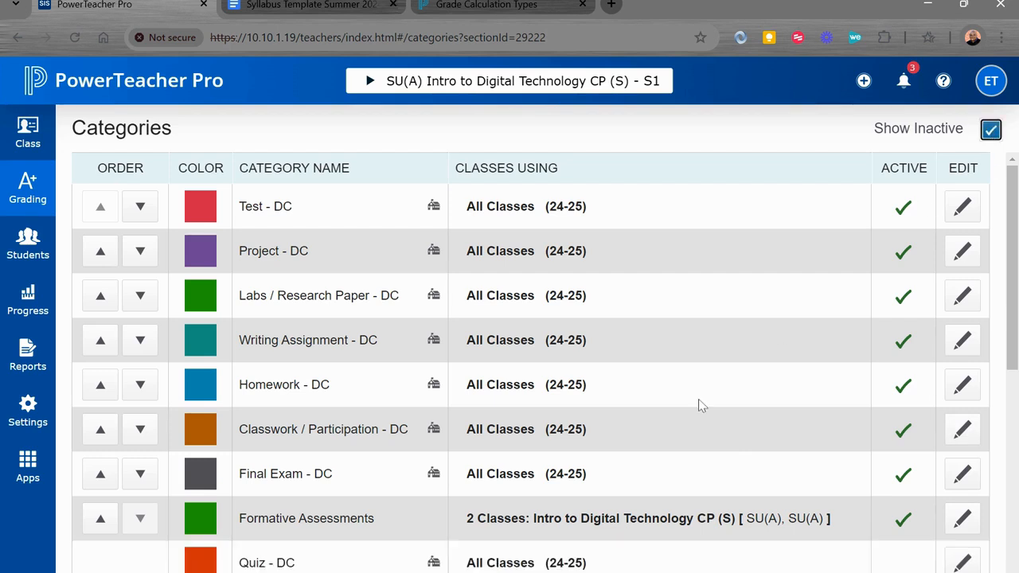
pyautogui.scroll(-4, 697, 404)
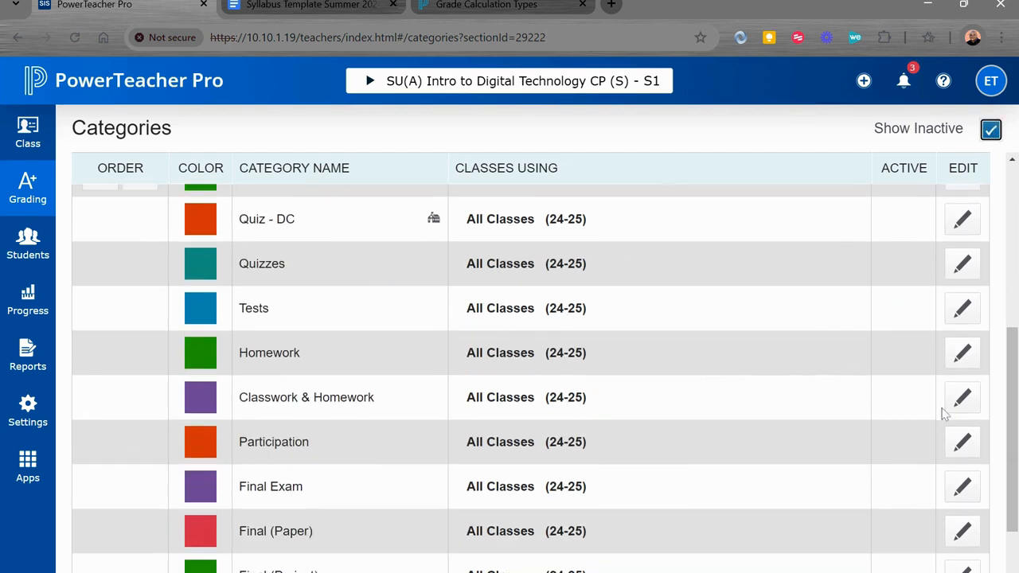
pyautogui.click(959, 409)
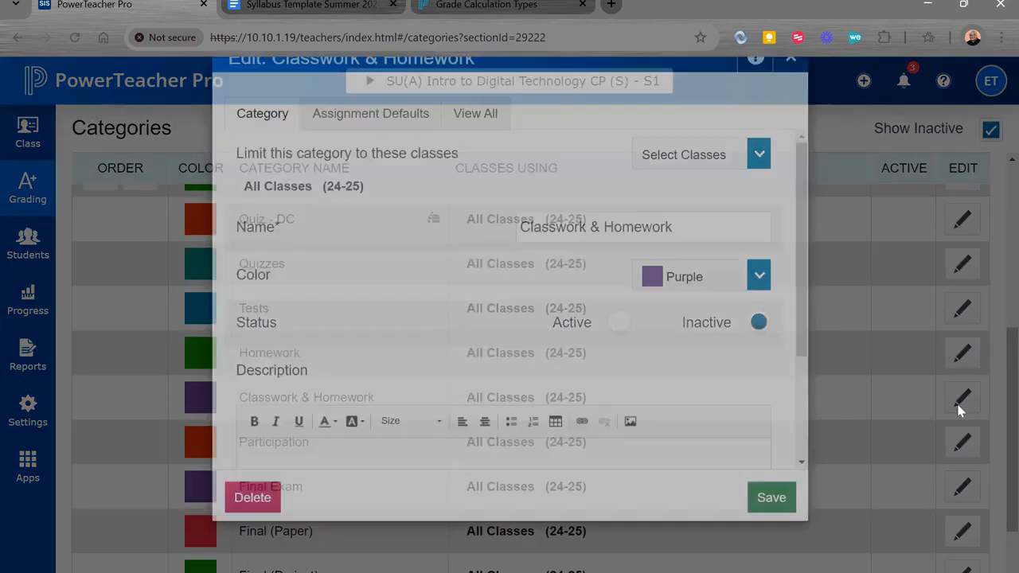
pyautogui.click(958, 410)
pyautogui.click(959, 410)
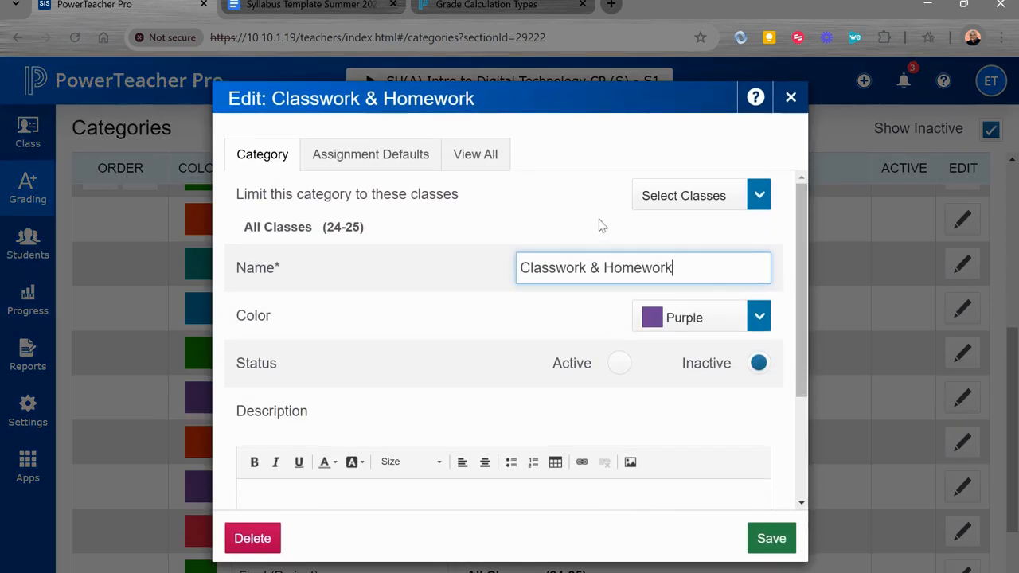
pyautogui.moveTo(673, 267); pyautogui.dragTo(479, 266)
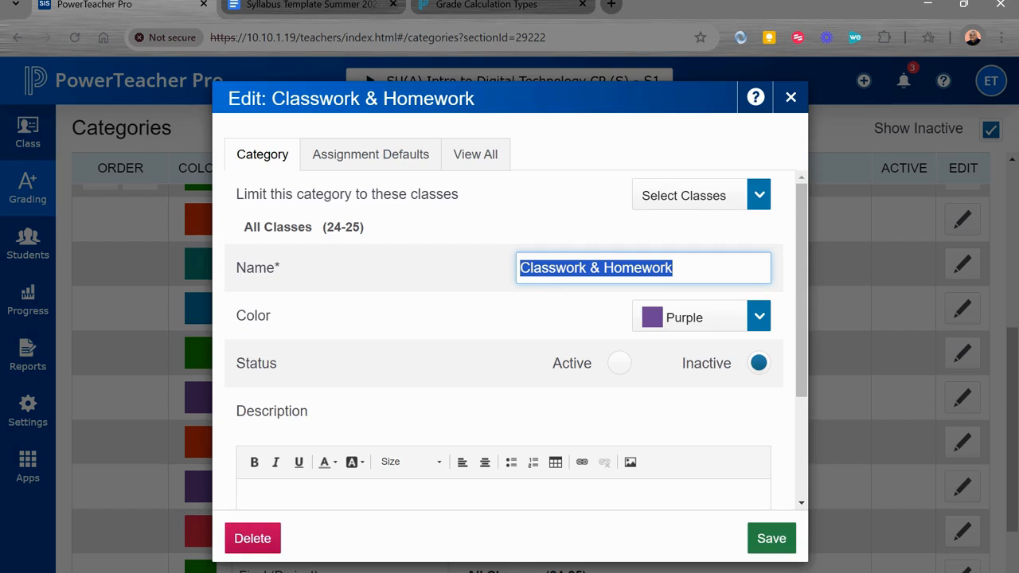
pyautogui.click(791, 113)
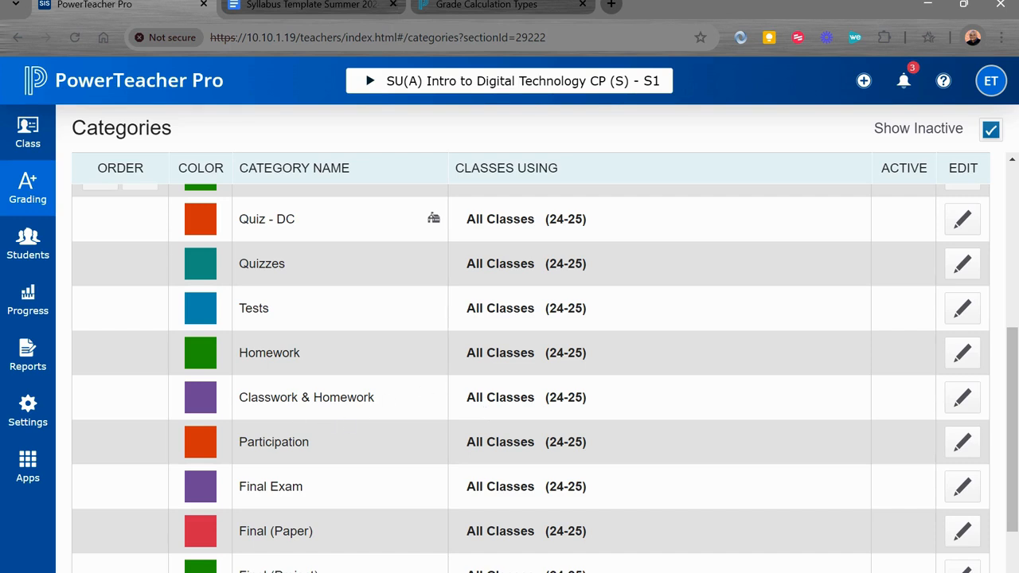
# - Look over the inactive categories, inspect the Classwork & Homework category's name and status once more, and close it without saving
pyautogui.scroll(-1, 510, 378)
pyautogui.scroll(2, 509, 378)
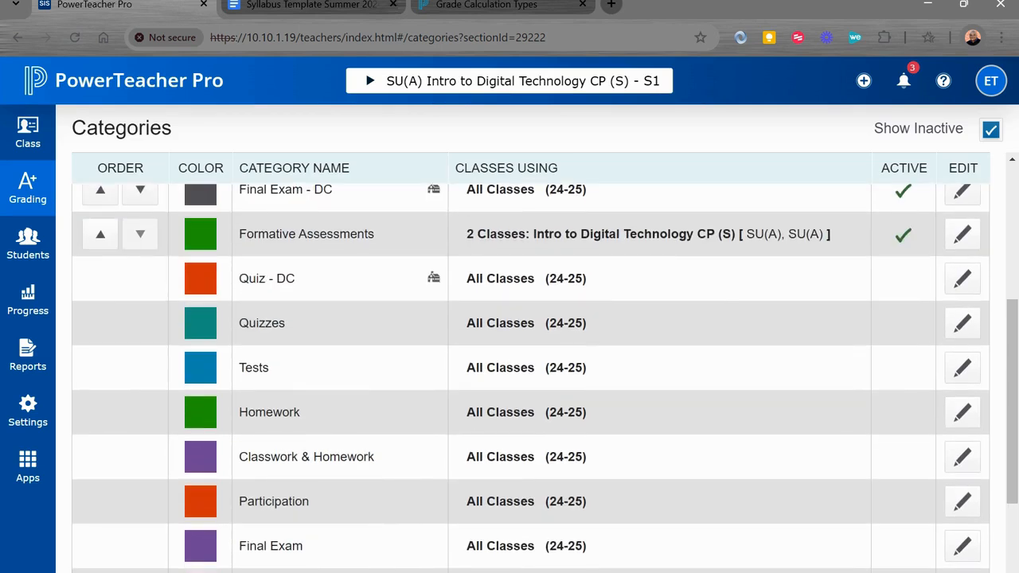
pyautogui.scroll(-1, 413, 400)
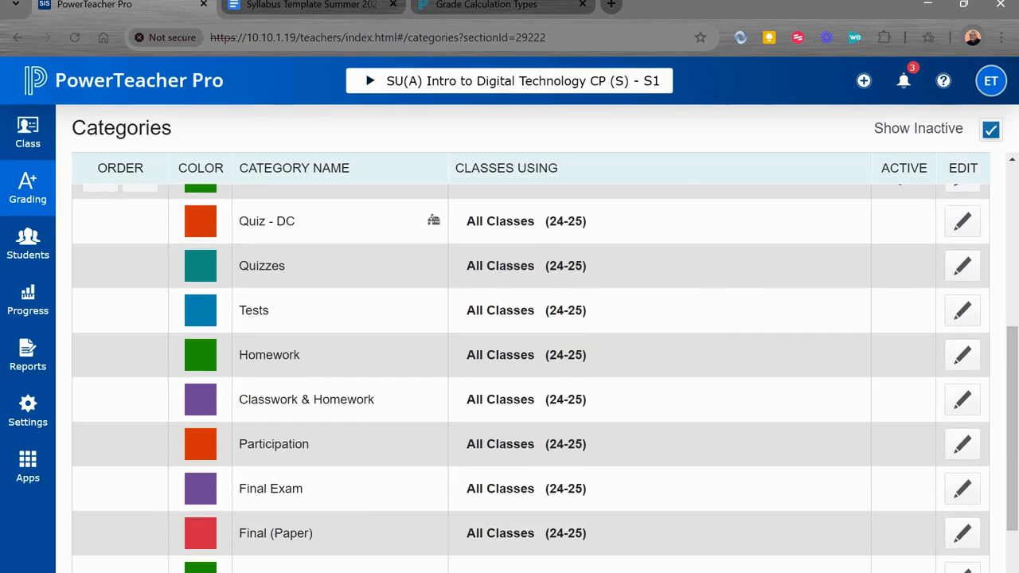
pyautogui.click(962, 399)
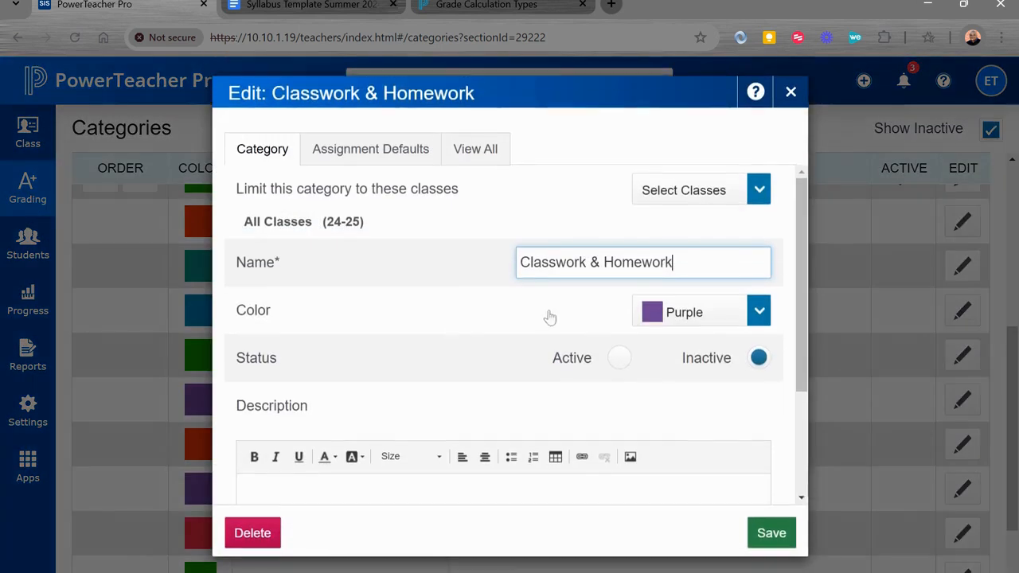
pyautogui.moveTo(676, 268); pyautogui.dragTo(462, 270)
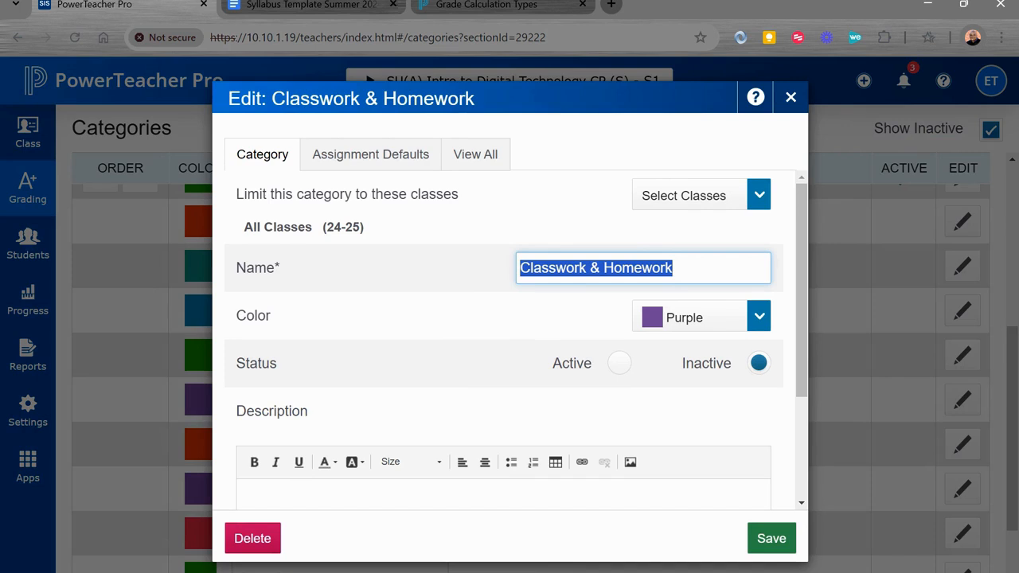
pyautogui.click(666, 269)
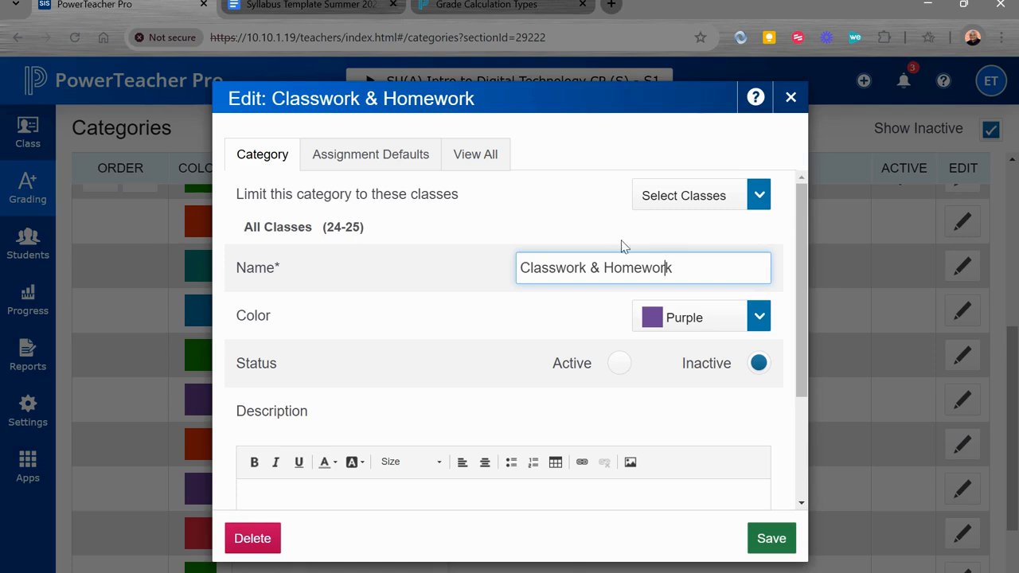
pyautogui.moveTo(673, 268); pyautogui.dragTo(480, 262)
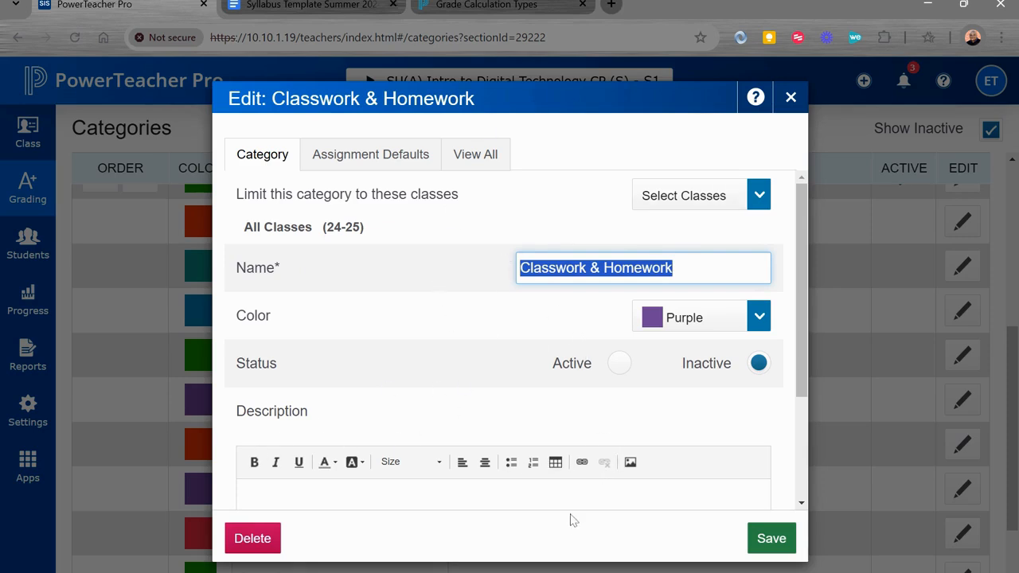
pyautogui.click(498, 386)
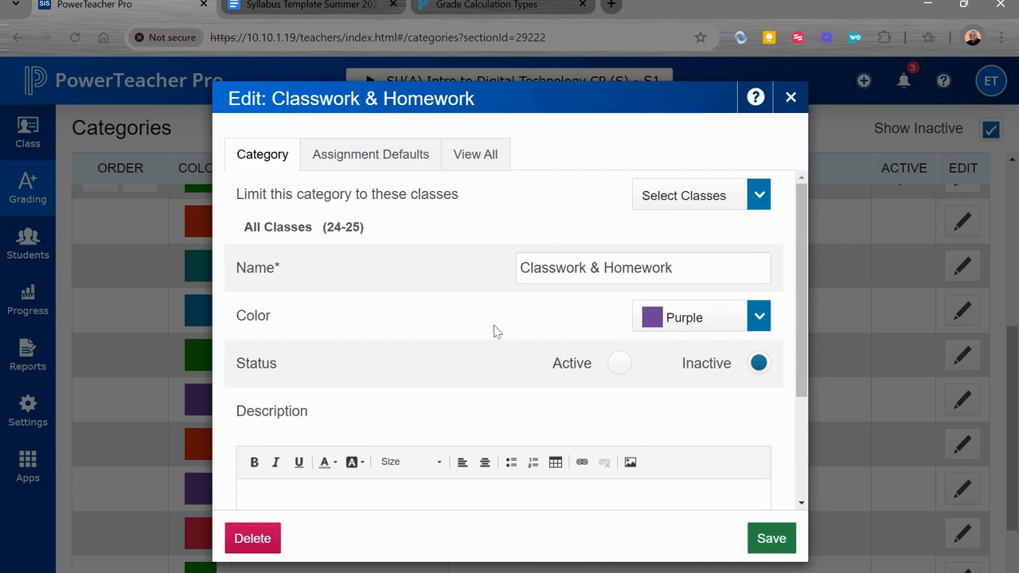
pyautogui.click(794, 97)
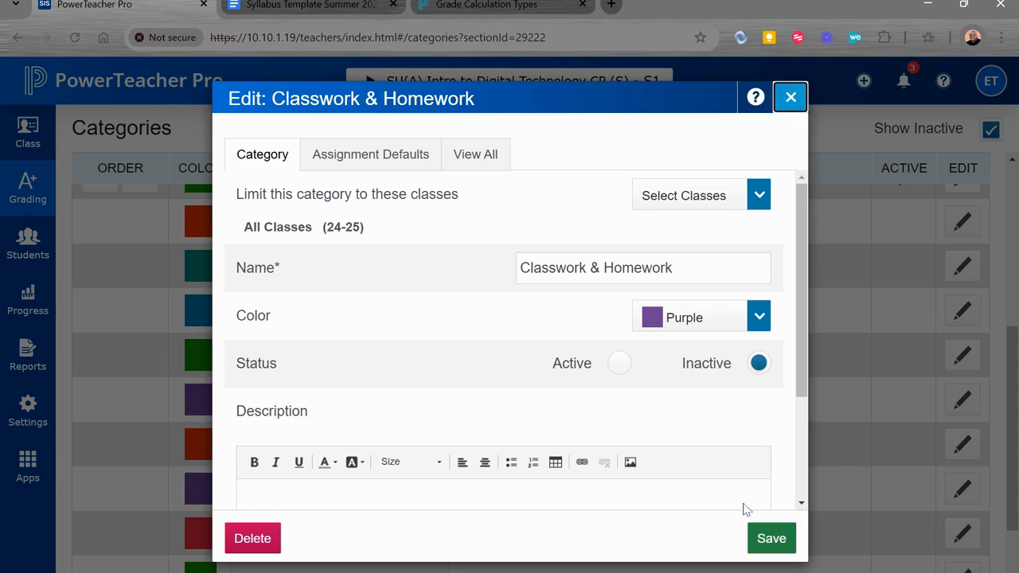
pyautogui.click(791, 98)
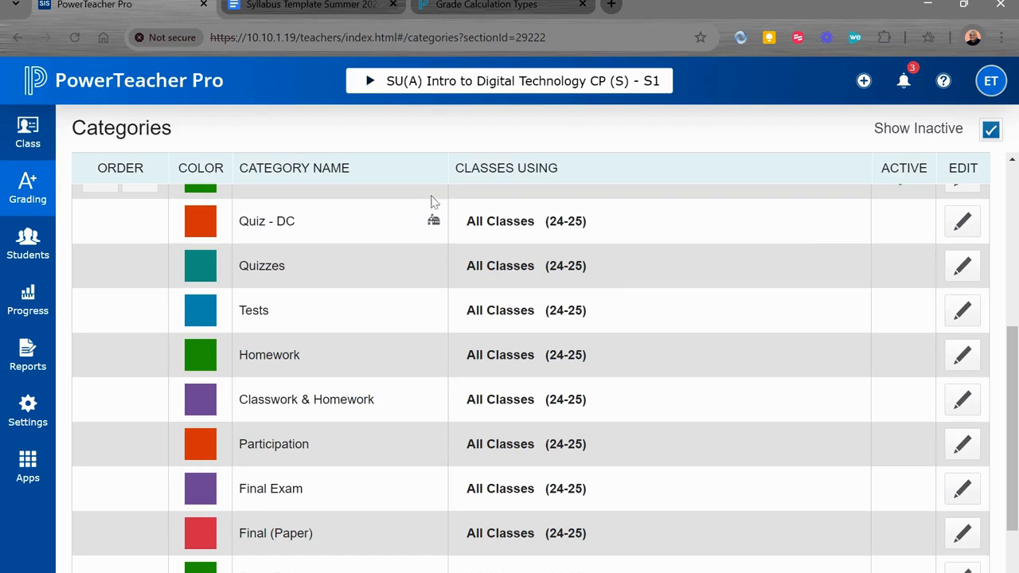
# - Set the Test - DC and Labs / Research Paper - DC categories to Inactive, saving each one
pyautogui.scroll(3, 778, 350)
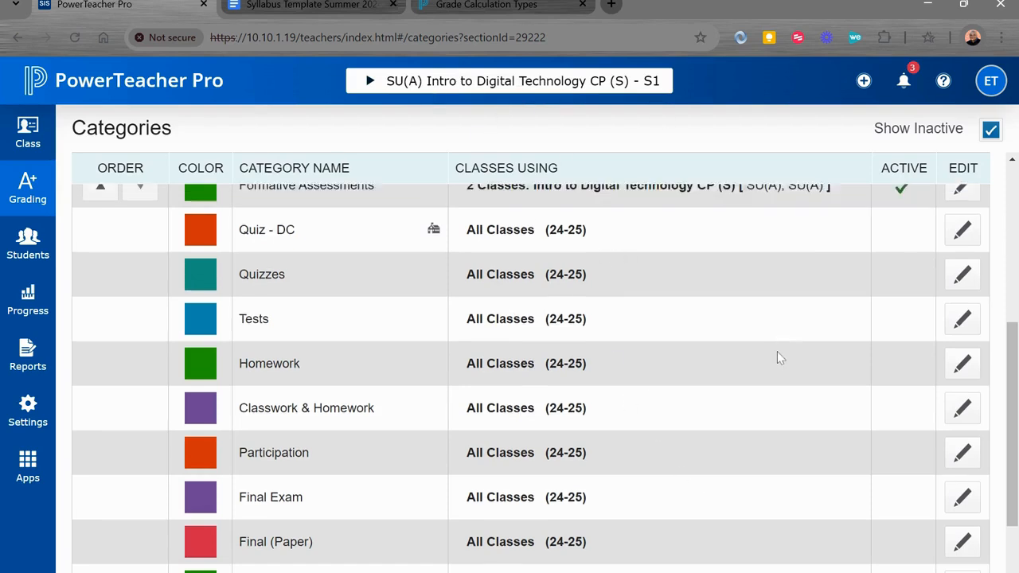
pyautogui.scroll(1, 778, 353)
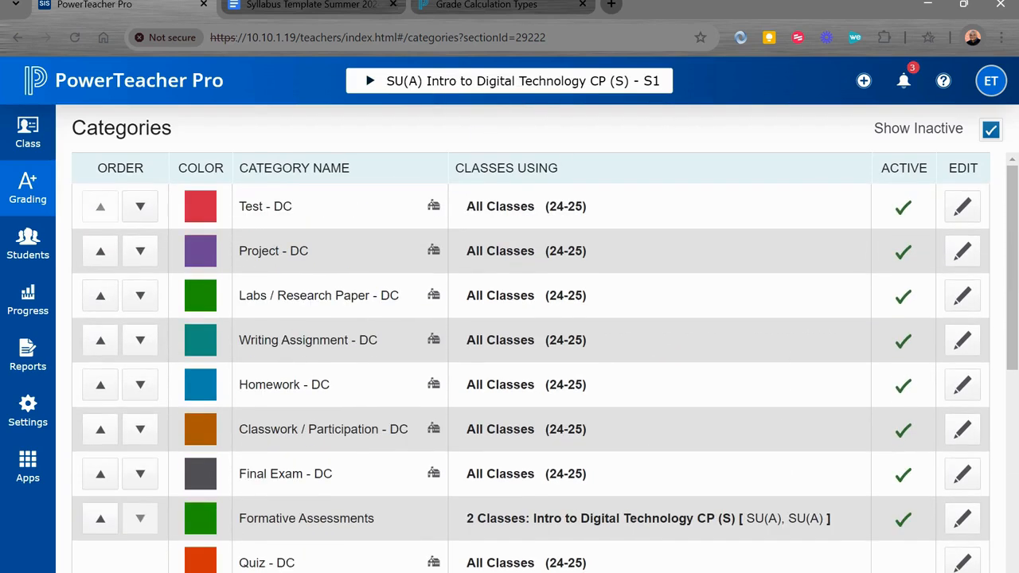
pyautogui.click(962, 206)
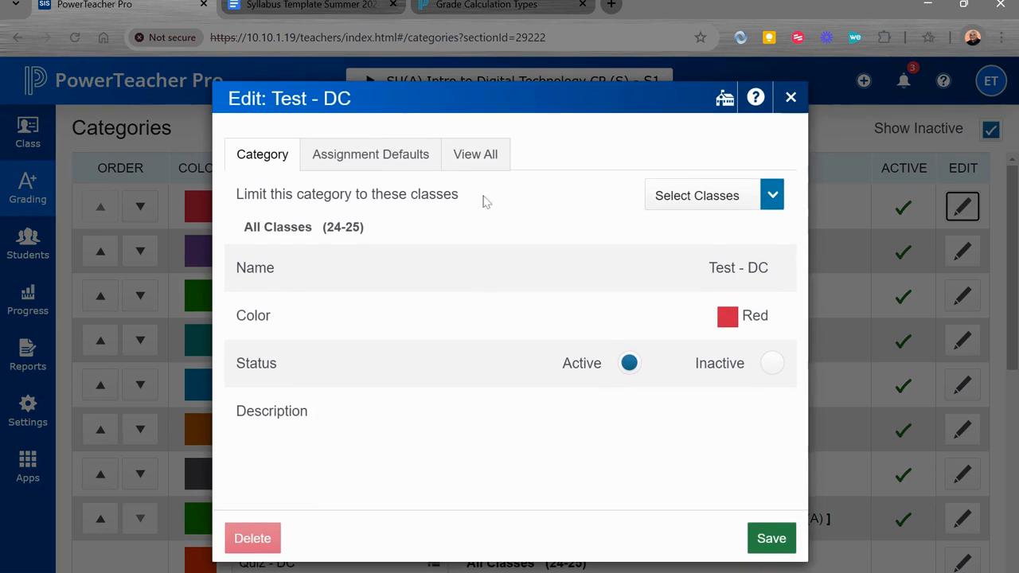
pyautogui.click(772, 364)
pyautogui.click(756, 533)
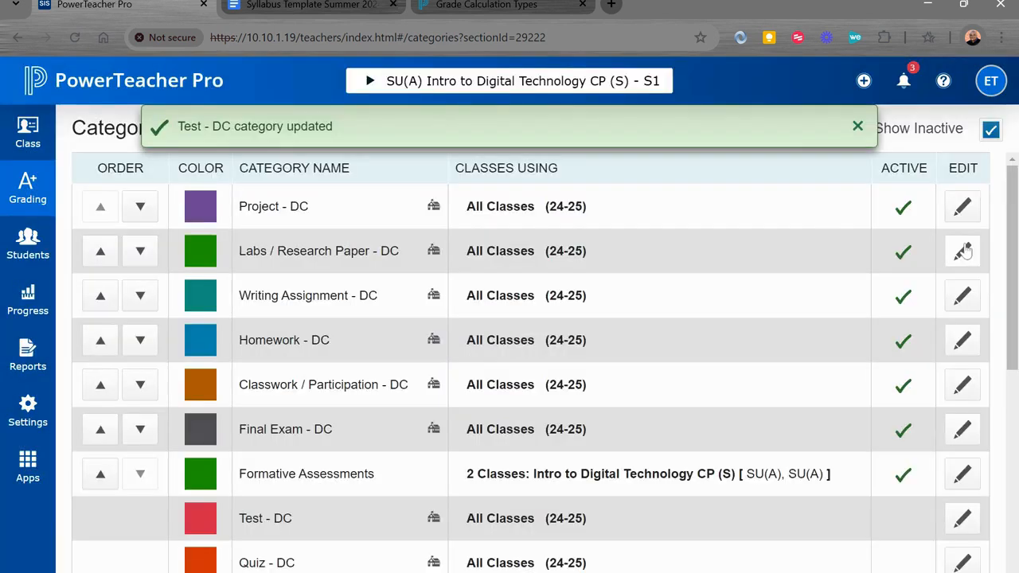
pyautogui.click(962, 251)
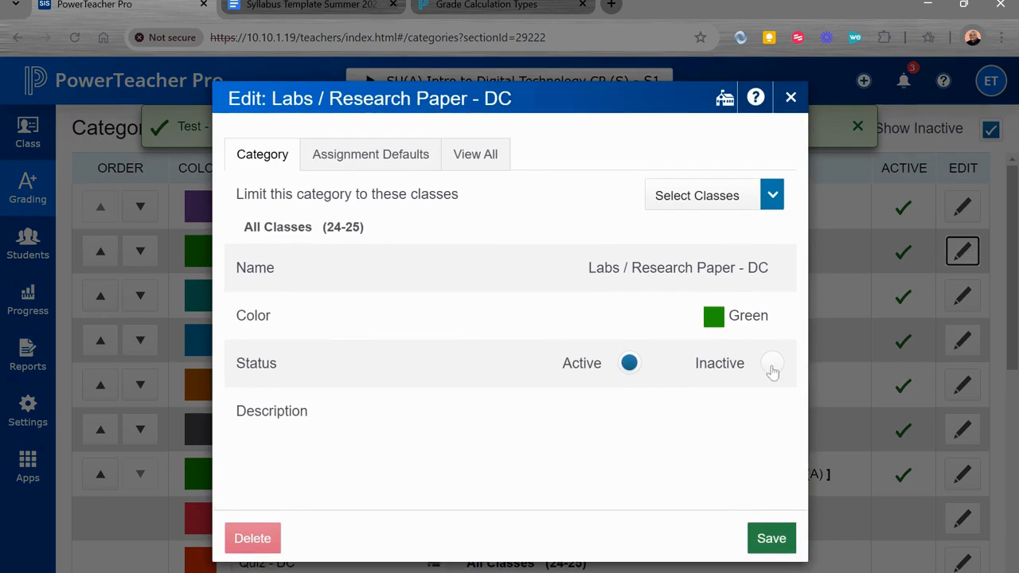
pyautogui.click(770, 363)
pyautogui.click(772, 541)
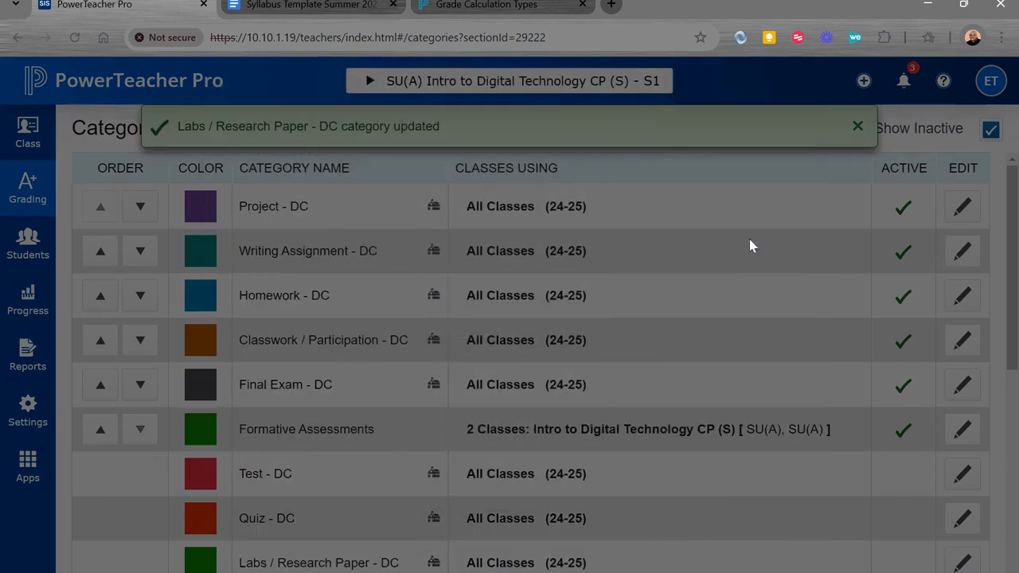
# - Set the Project - DC and Writing Assignment - DC categories to Inactive, saving each one
pyautogui.click(963, 215)
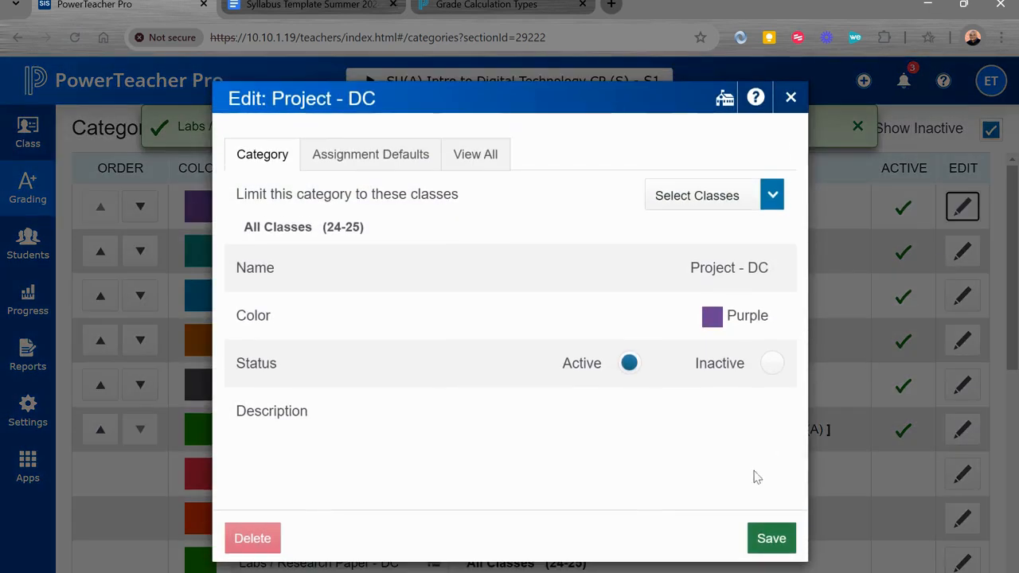
pyautogui.click(771, 363)
pyautogui.click(770, 553)
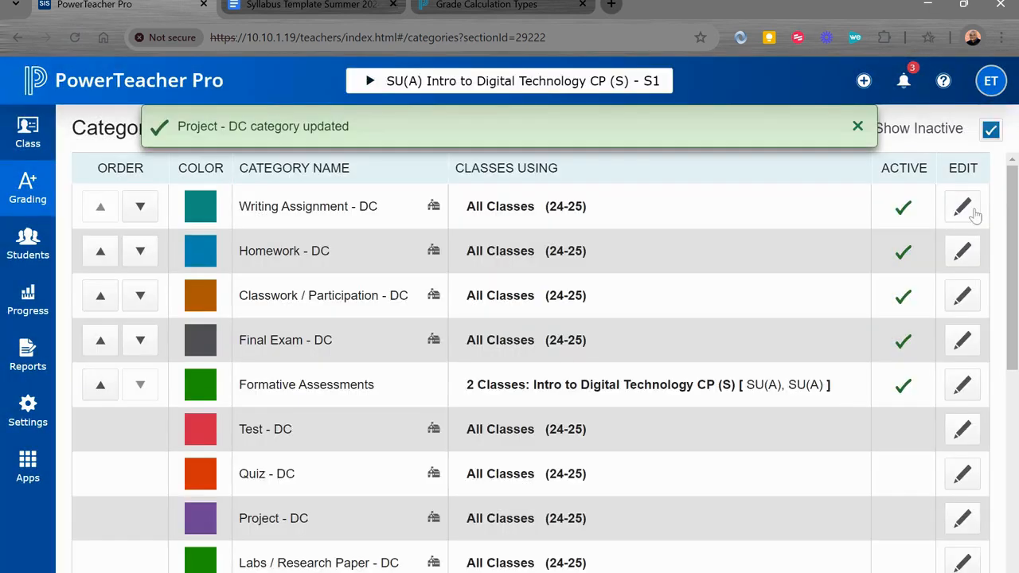
pyautogui.click(972, 213)
pyautogui.click(772, 366)
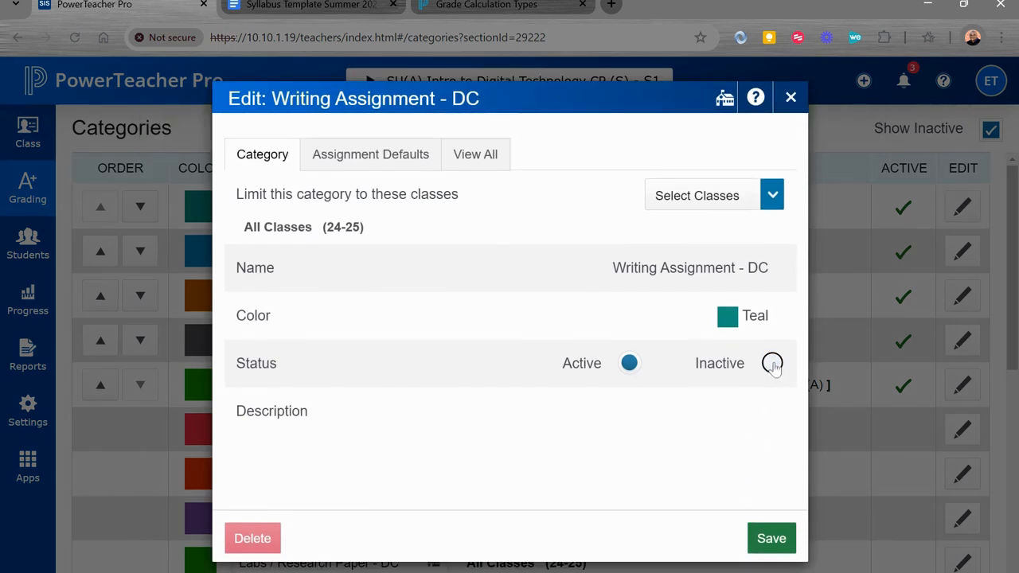
pyautogui.click(771, 541)
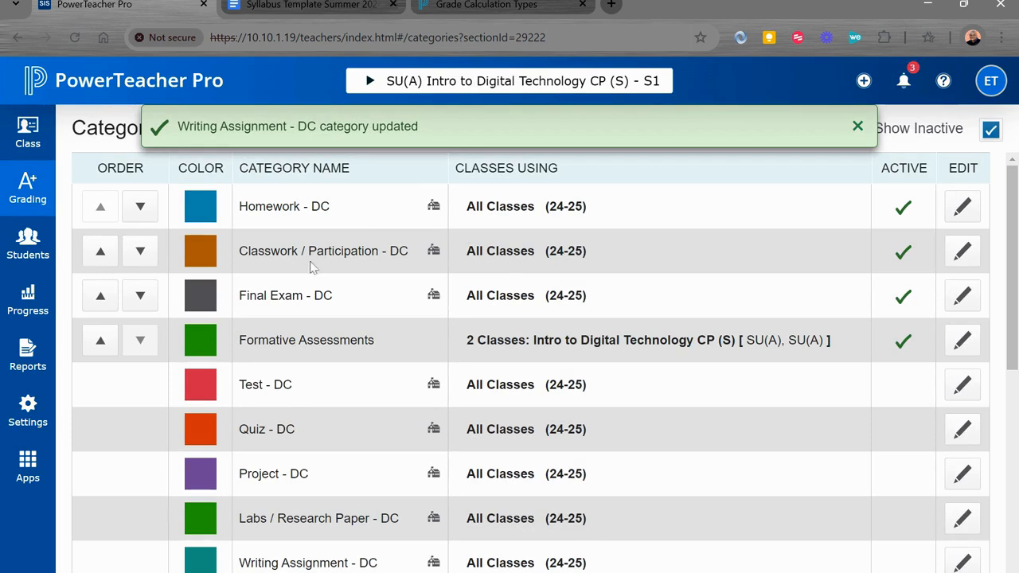
# - Check the grade categories in the Google Docs syllabus template, then set Classwork / Participation - DC to Inactive in PowerTeacher Pro and save
pyautogui.click(334, 4)
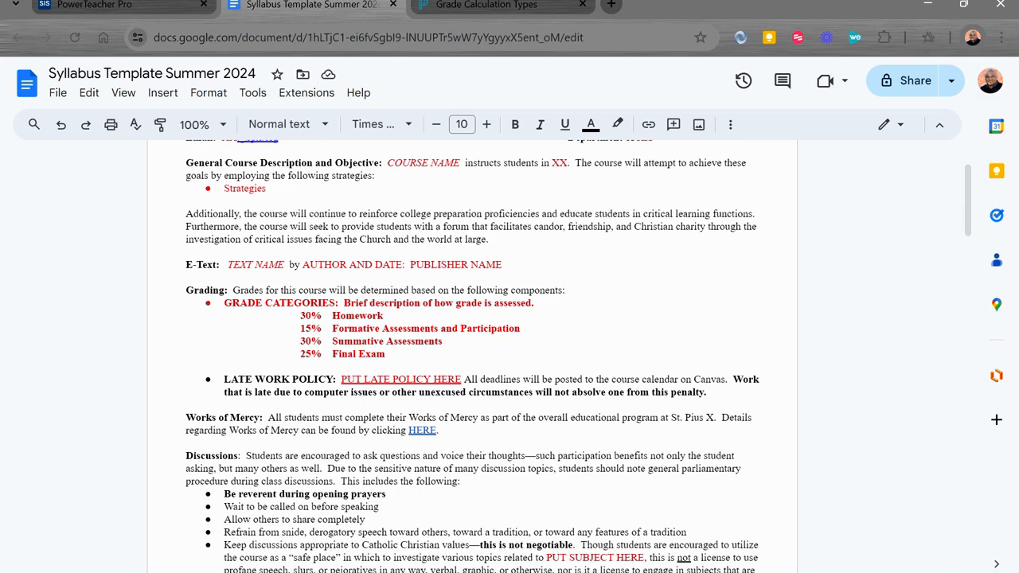
pyautogui.click(113, 9)
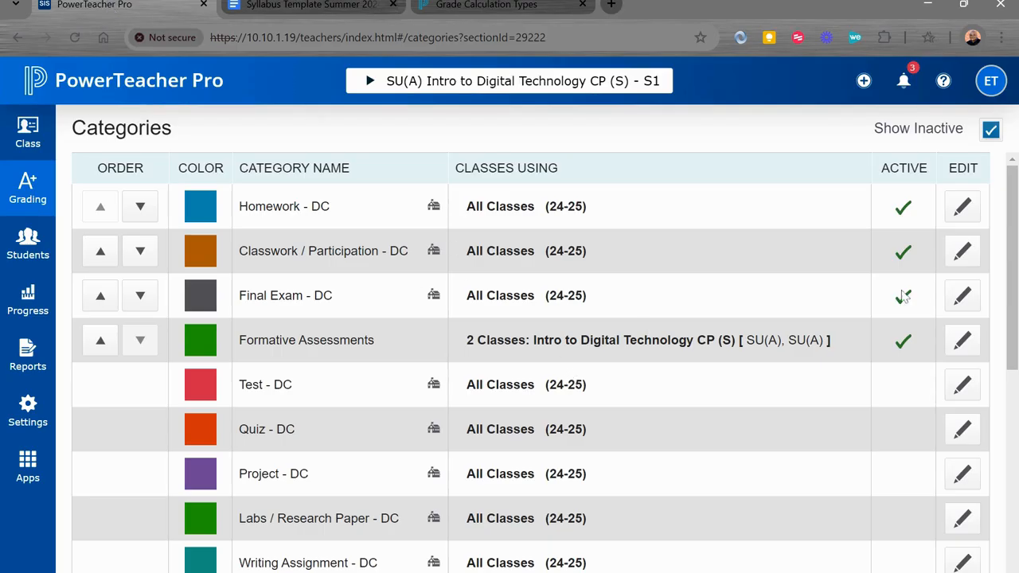
pyautogui.click(961, 252)
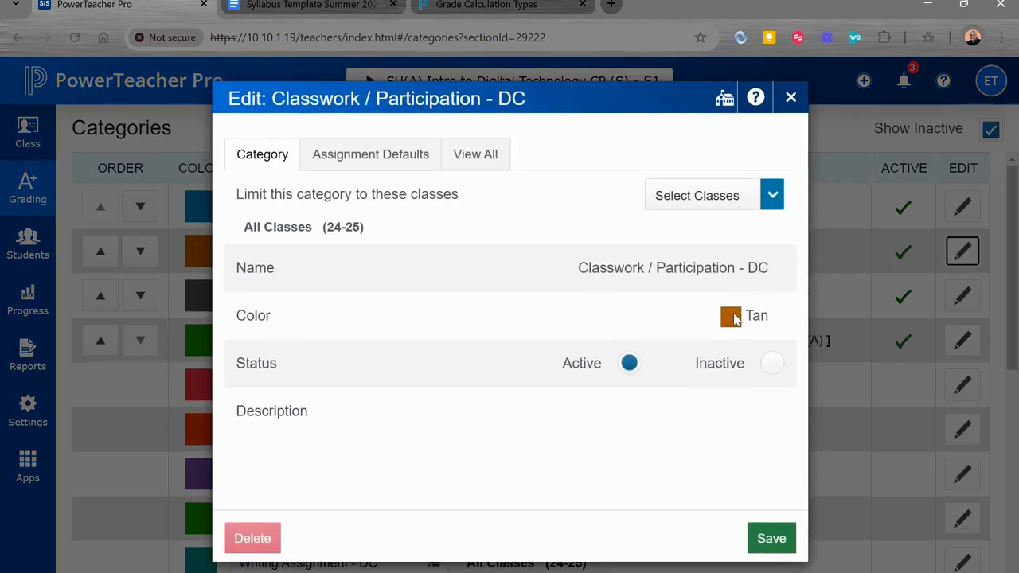
pyautogui.click(771, 363)
pyautogui.click(770, 539)
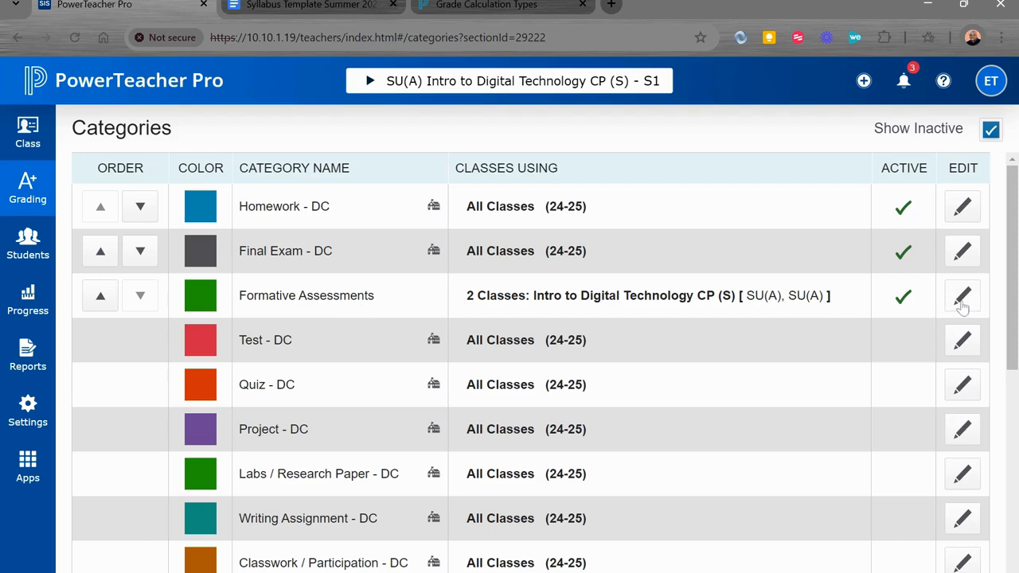
# - Copy the category name "Formative Assessments and Participation" from the Google Docs syllabus template and return to PowerTeacher Pro
pyautogui.click(297, 8)
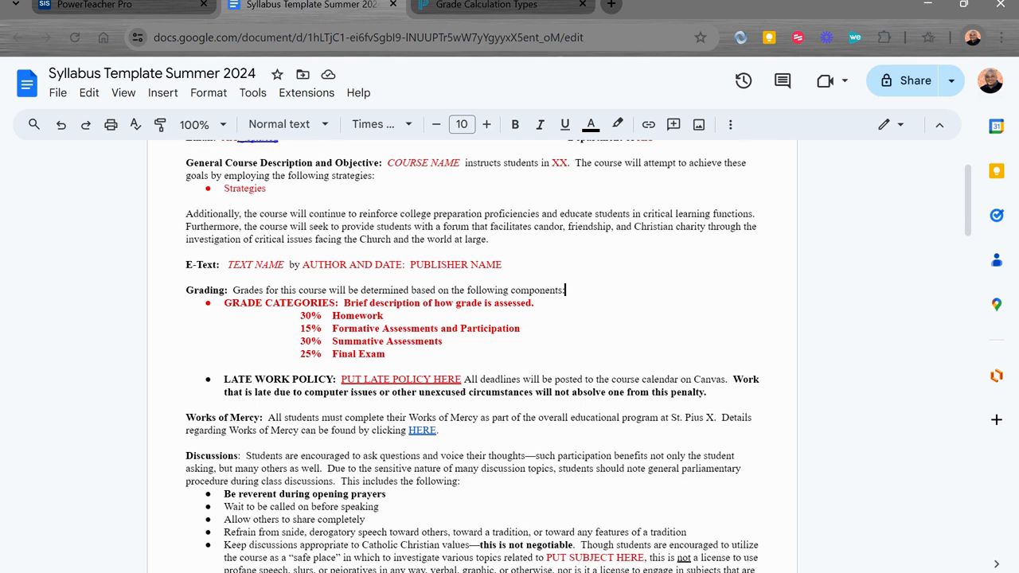
pyautogui.moveTo(521, 328); pyautogui.dragTo(333, 328)
pyautogui.rightClick(342, 328)
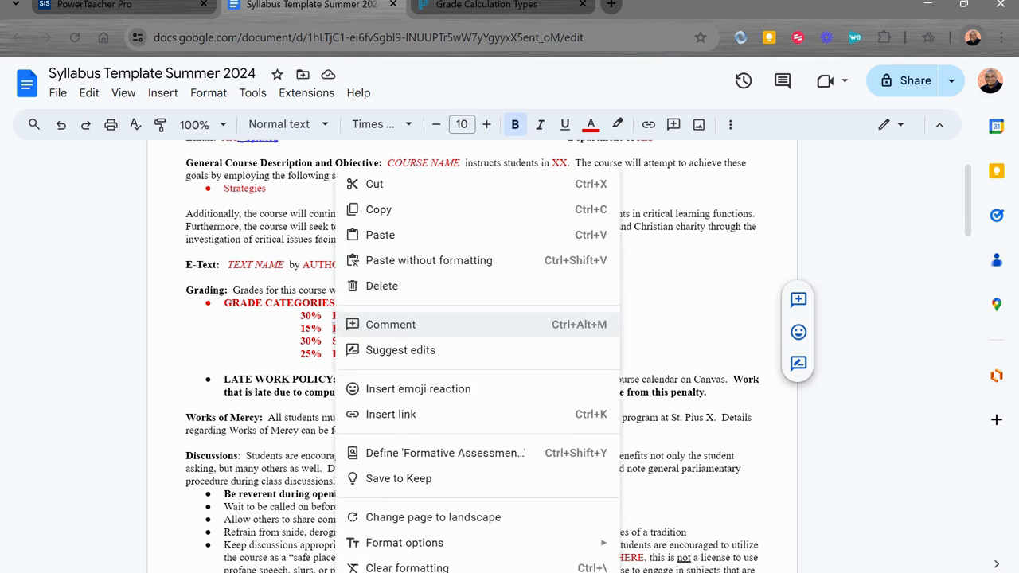
pyautogui.click(405, 212)
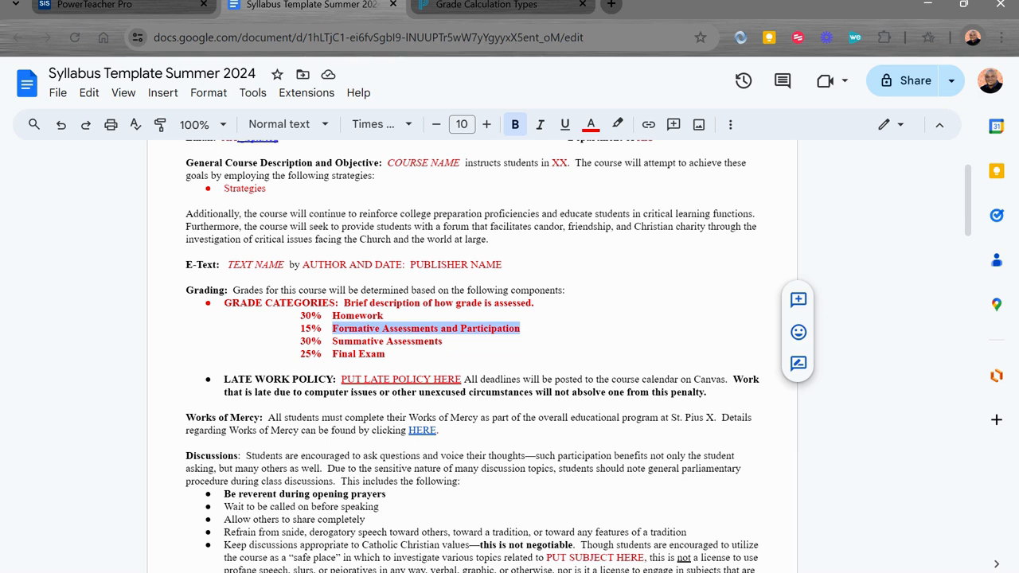
pyautogui.click(496, 4)
pyautogui.click(105, 5)
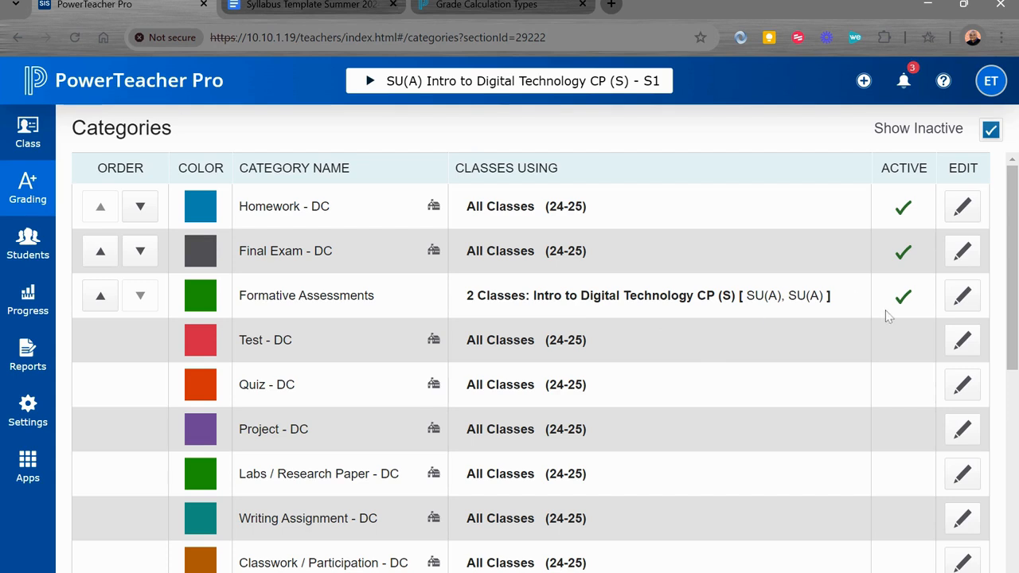
# - Rename the Formative Assessments category to "Formative Assessments and Part" and save it
pyautogui.click(964, 297)
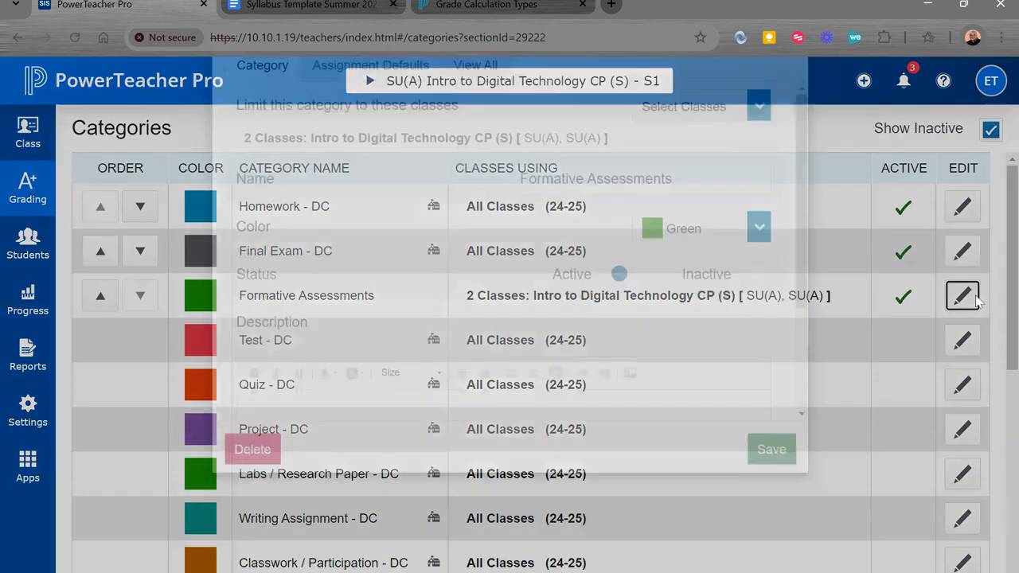
pyautogui.moveTo(673, 267); pyautogui.dragTo(463, 257)
pyautogui.press('End')
pyautogui.write('and Part')
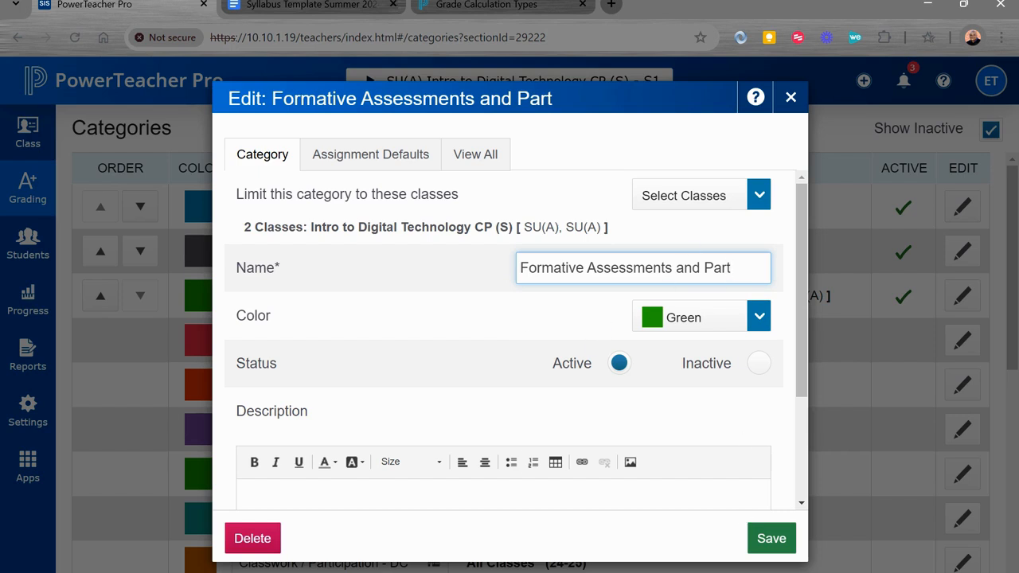
pyautogui.click(776, 538)
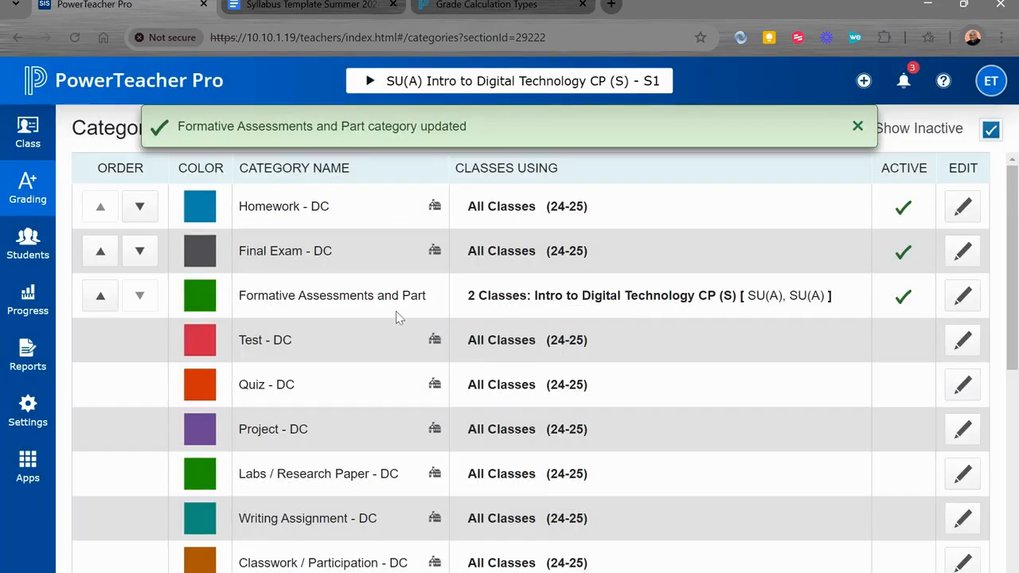
# - Review the Test - DC category and save it as Inactive, then hide the inactive categories from the list
pyautogui.scroll(-1, 396, 317)
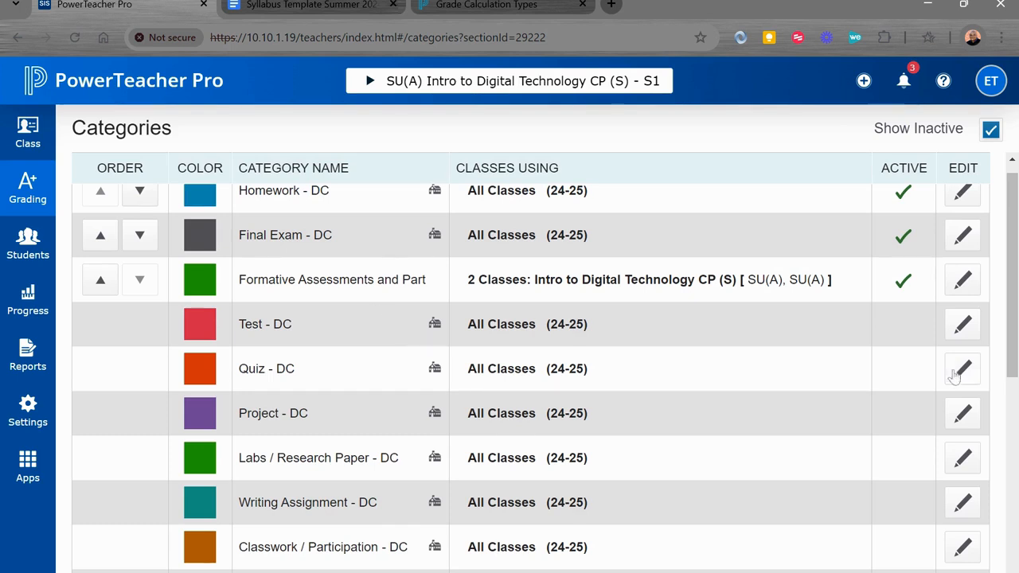
pyautogui.click(962, 324)
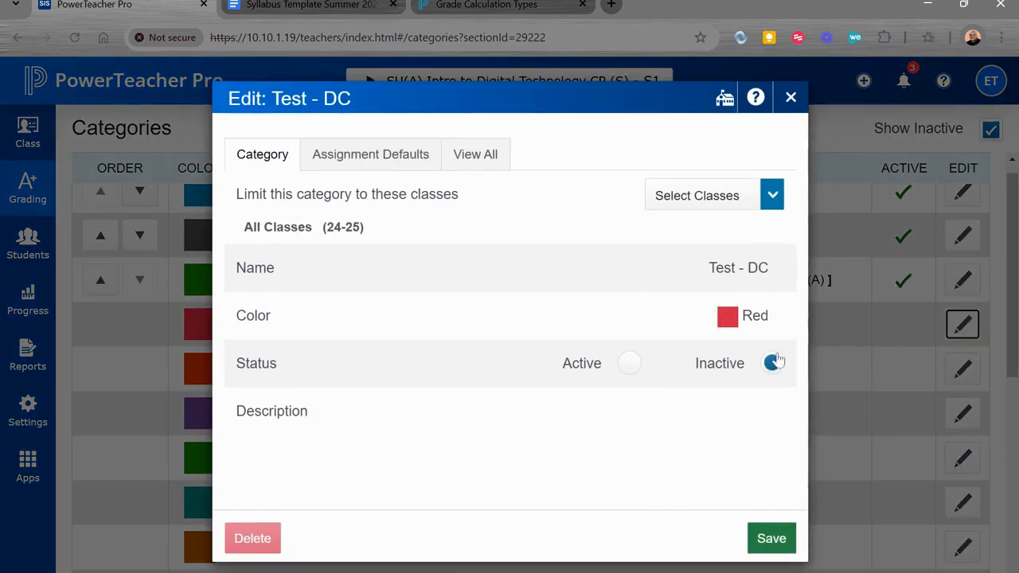
pyautogui.click(771, 538)
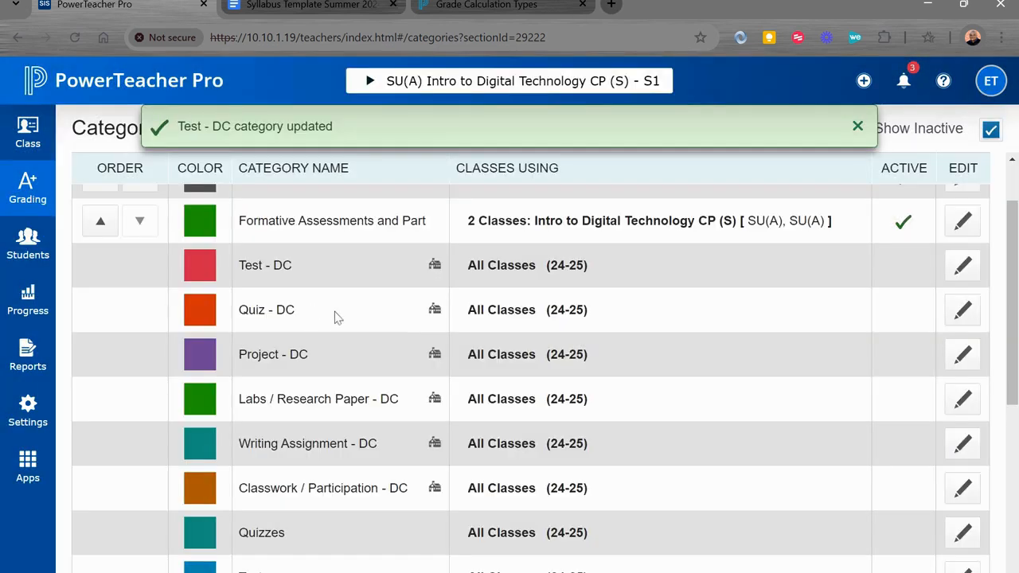
pyautogui.click(961, 267)
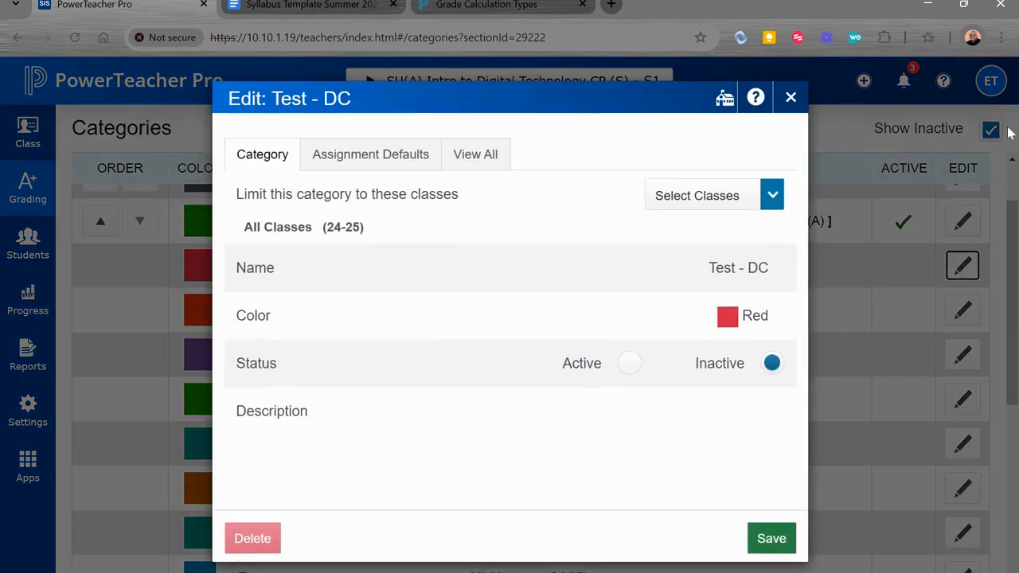
pyautogui.click(978, 147)
pyautogui.click(990, 131)
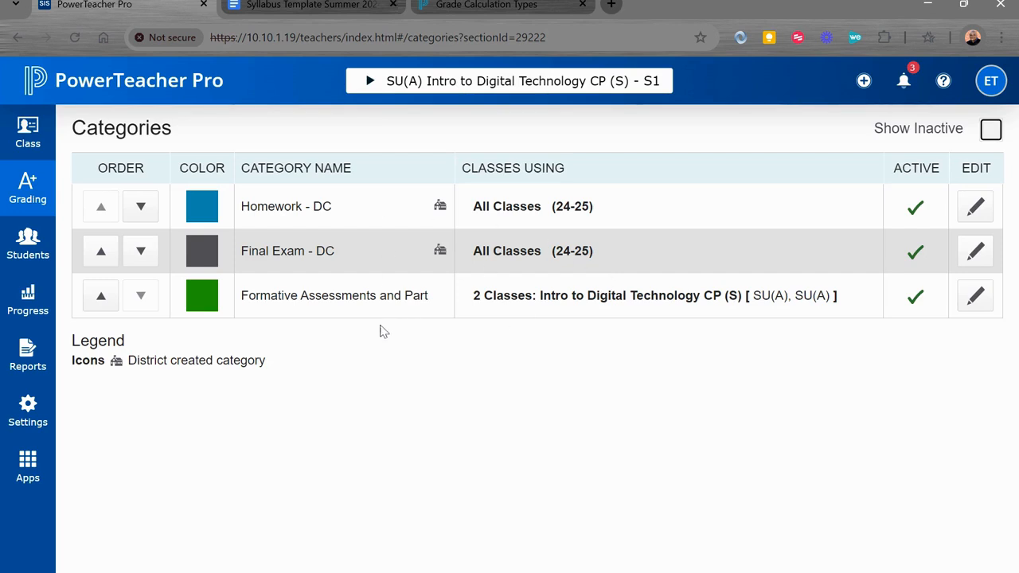
# - Check the inactive categories against the grade categories in the Google Docs syllabus template, then hide the inactive ones in PowerTeacher Pro
pyautogui.click(863, 81)
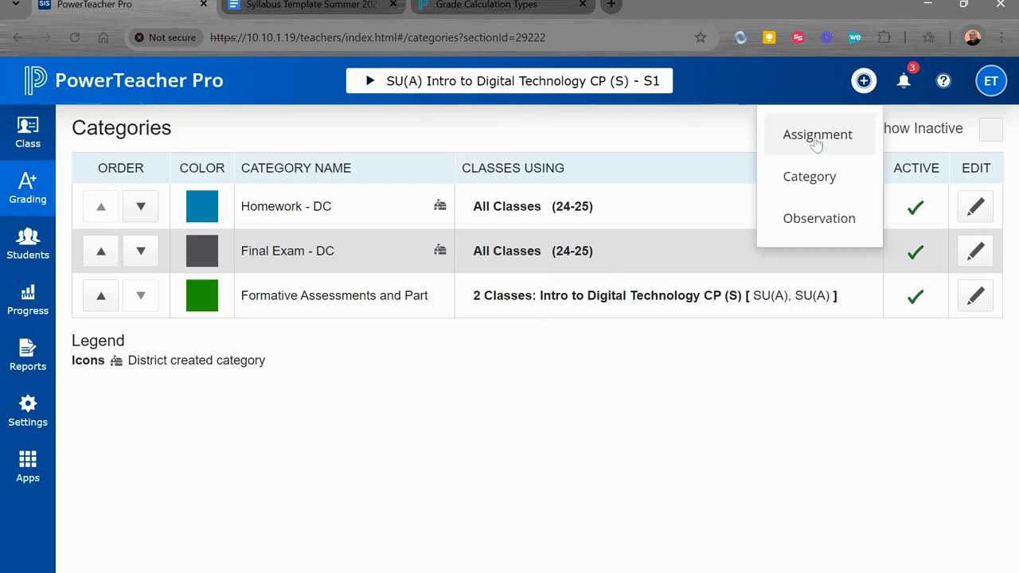
pyautogui.click(697, 419)
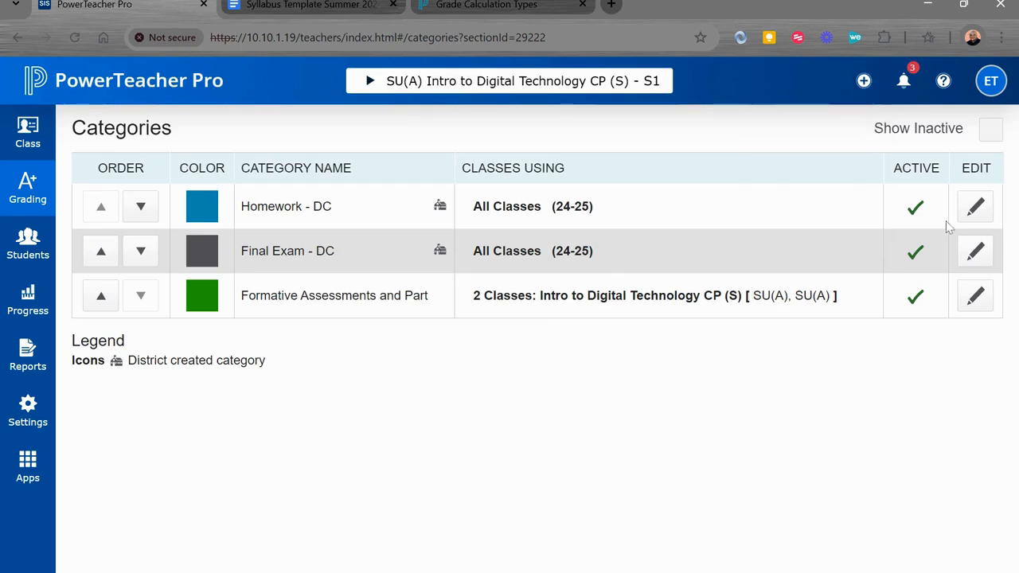
pyautogui.click(992, 129)
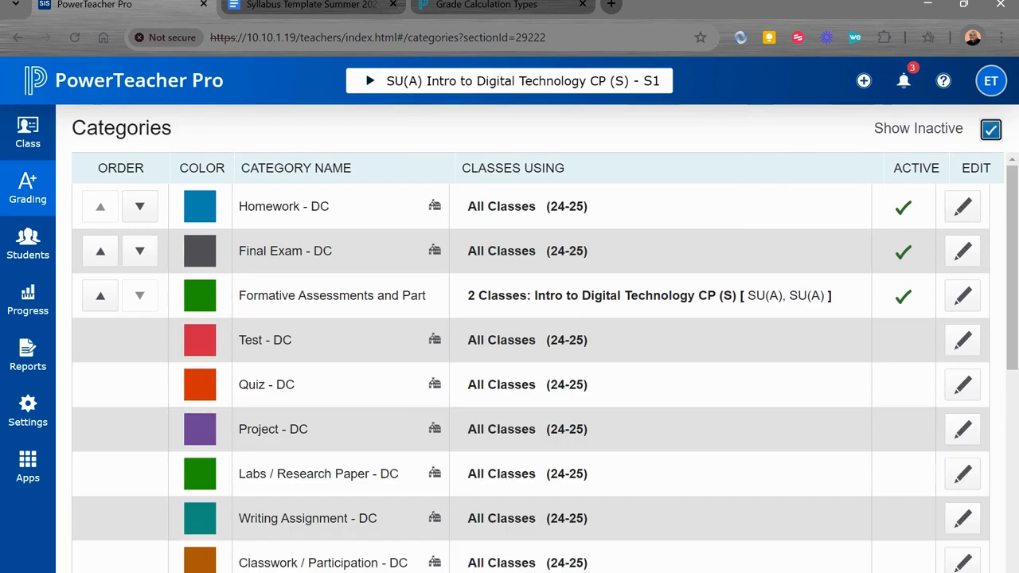
pyautogui.scroll(-3, 319, 448)
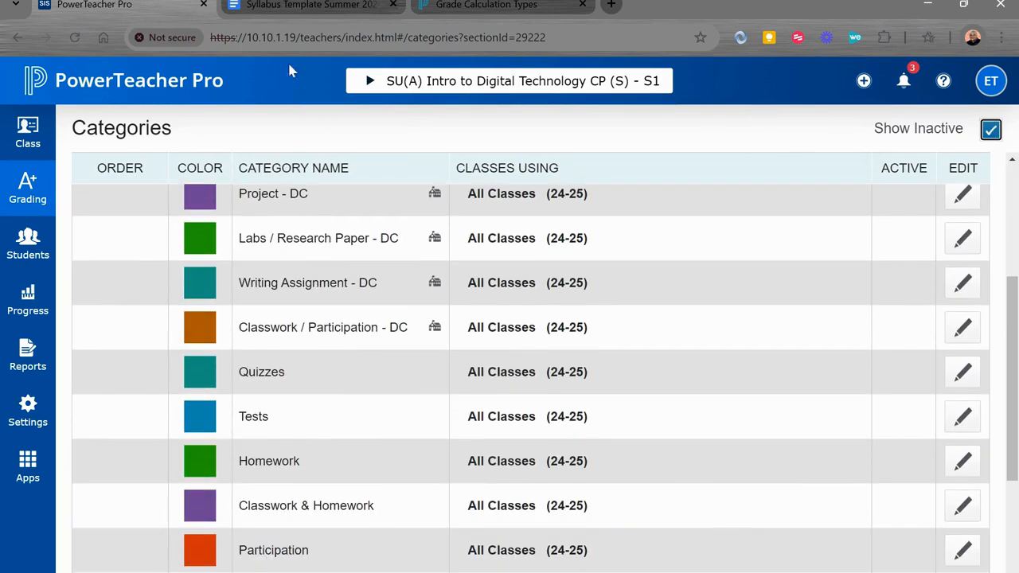
pyautogui.click(300, 4)
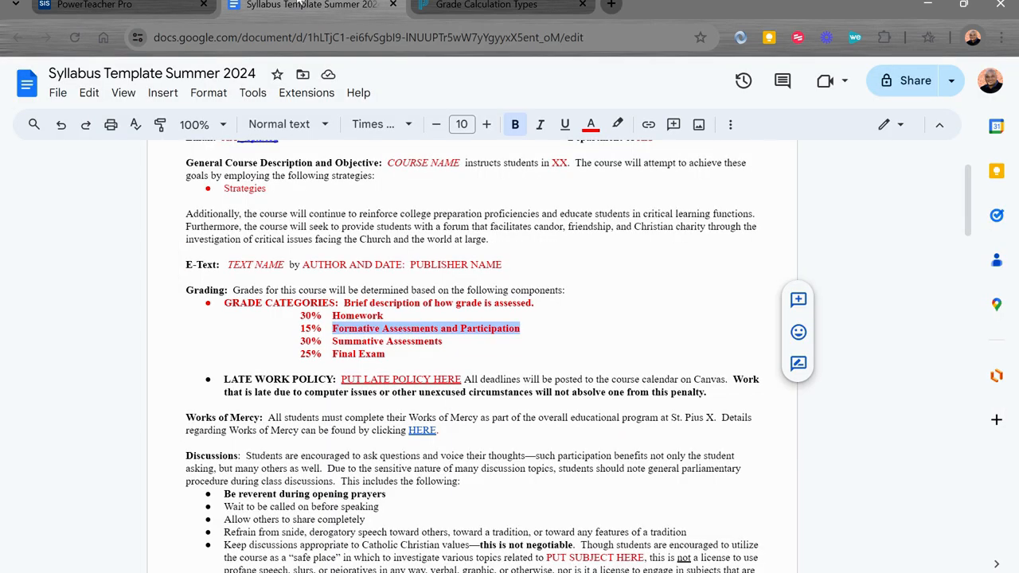
pyautogui.click(127, 5)
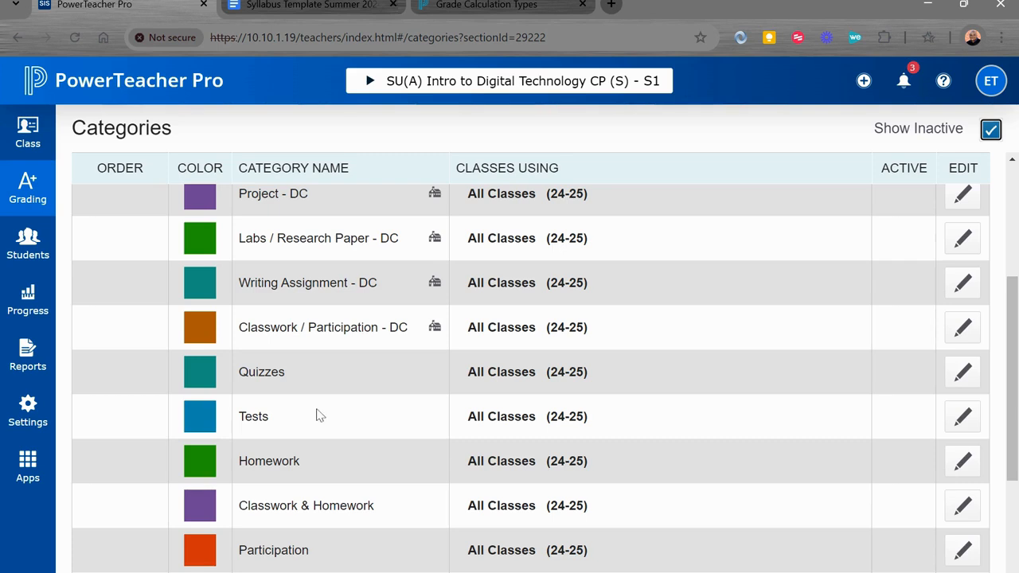
pyautogui.scroll(-3, 318, 415)
pyautogui.scroll(5, 318, 415)
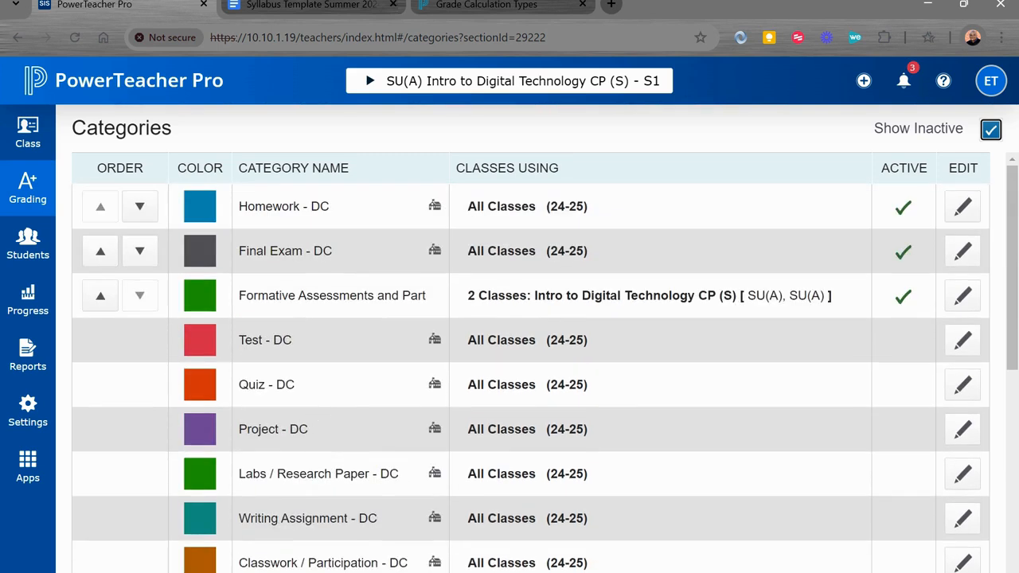
pyautogui.click(987, 135)
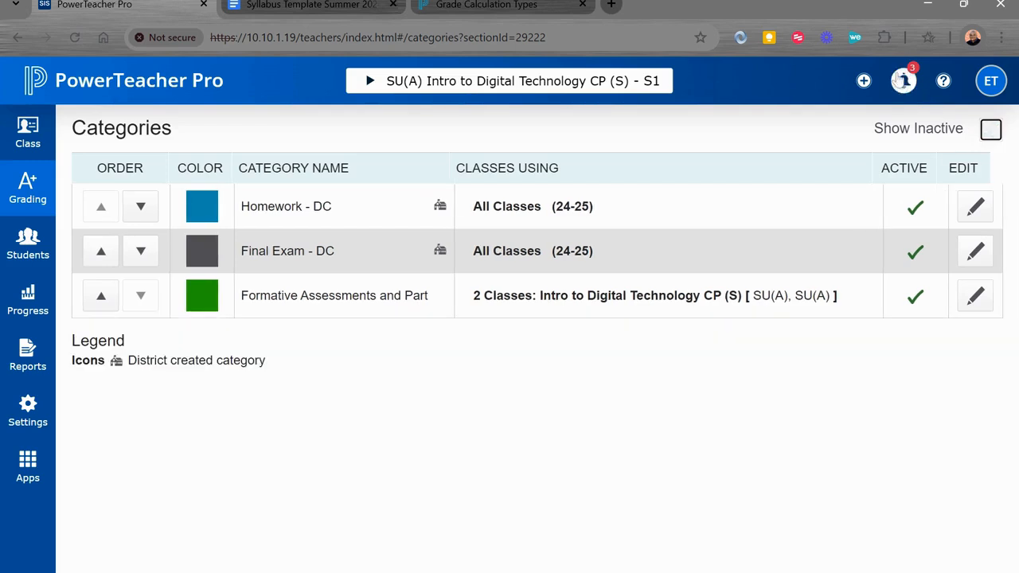
# - Start a new category in PowerTeacher Pro and name it "Summative Assessments", copying the name from the Google Docs syllabus template
pyautogui.click(864, 81)
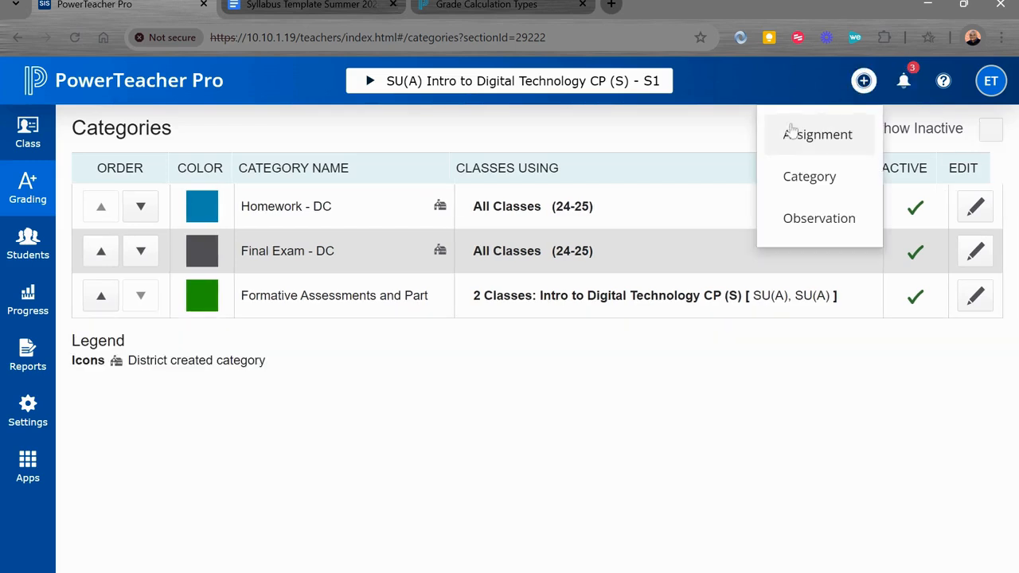
pyautogui.click(800, 178)
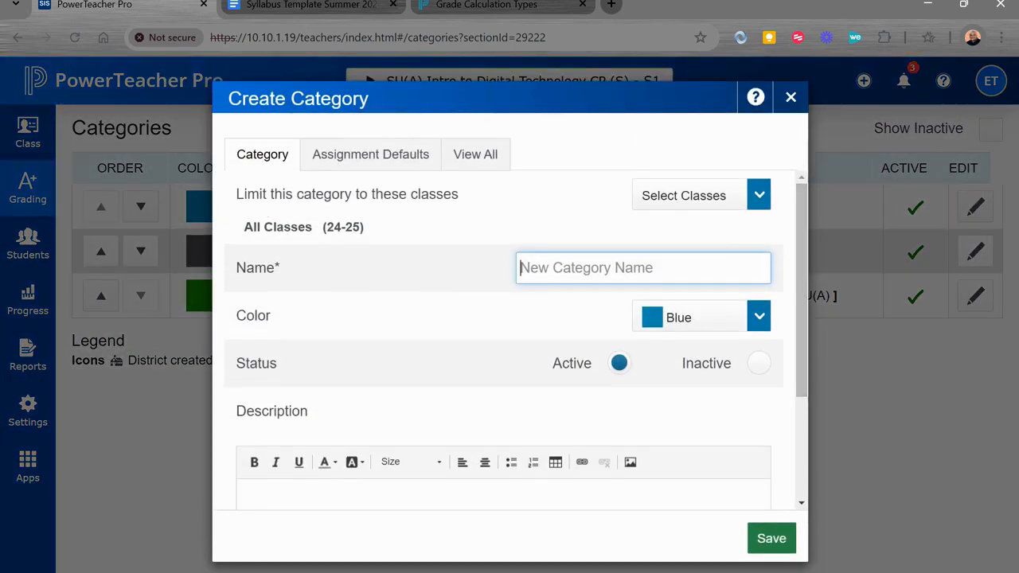
pyautogui.click(295, 5)
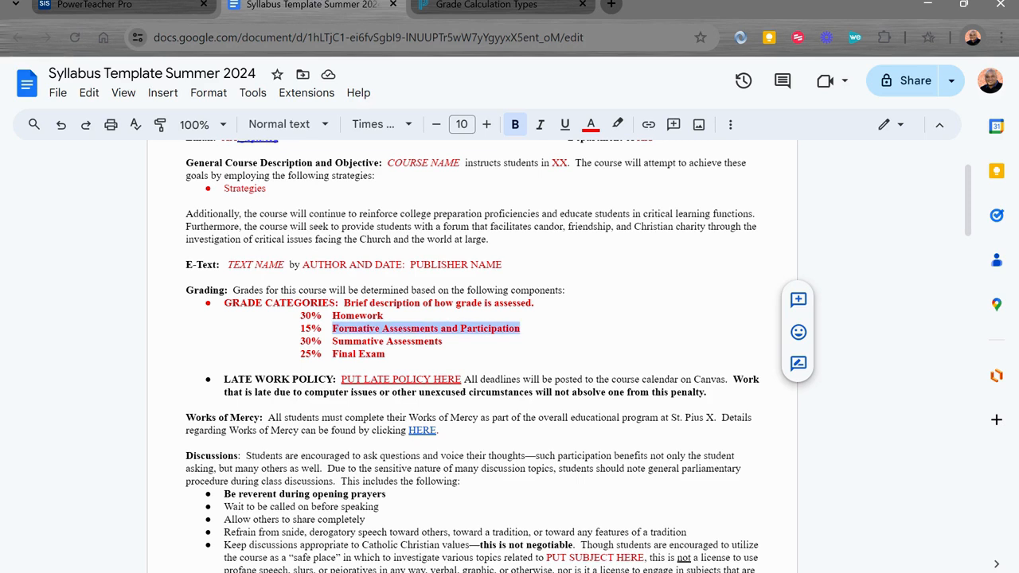
pyautogui.moveTo(442, 342); pyautogui.dragTo(332, 340)
pyautogui.hotkey('ctrl', 'c')
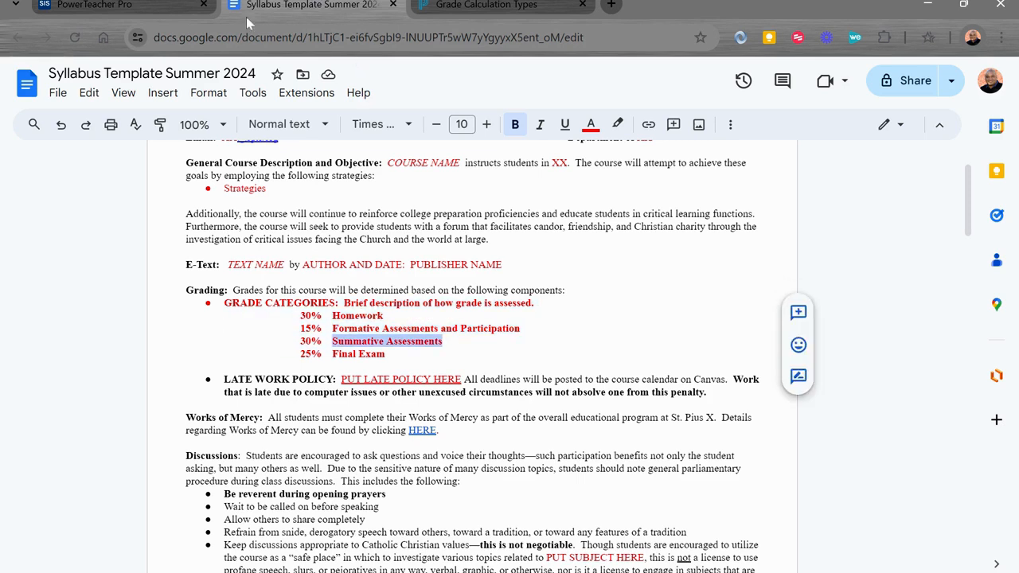
pyautogui.click(128, 6)
pyautogui.hotkey('ctrl', 'v')
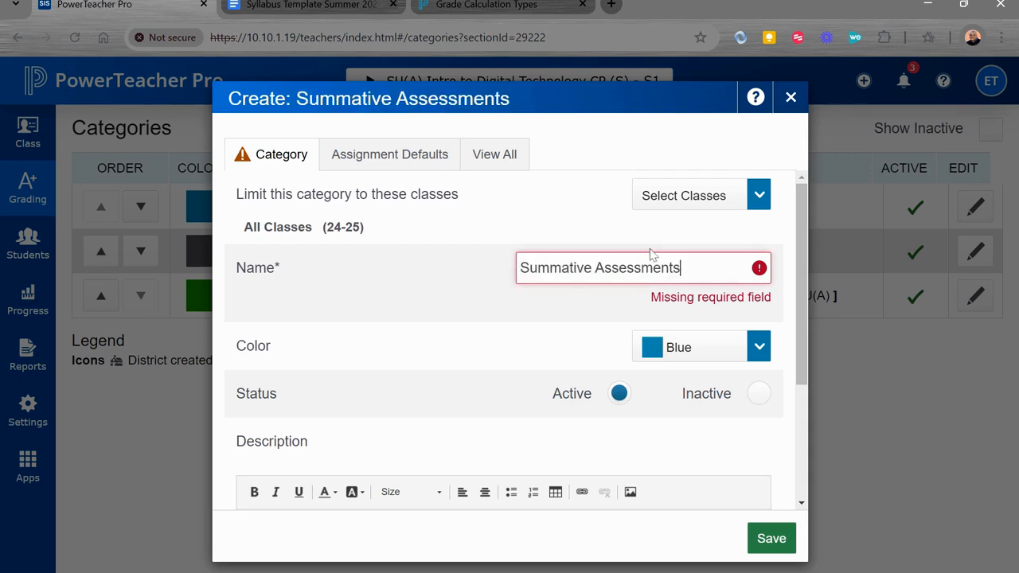
# - Check the colors existing categories use, set the Summative Assessments color to Red, and save the new category
pyautogui.click(717, 319)
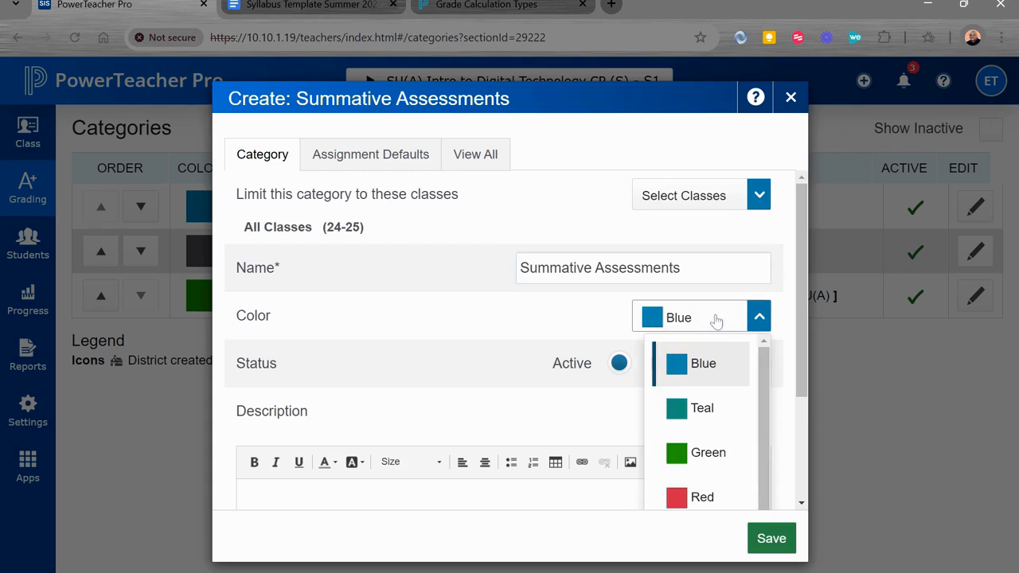
pyautogui.click(480, 155)
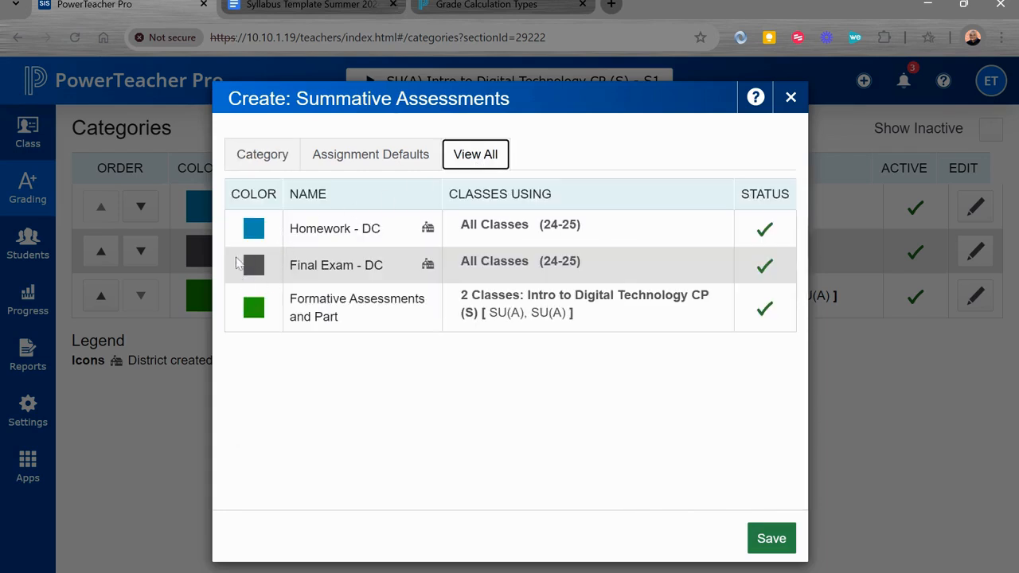
pyautogui.click(258, 154)
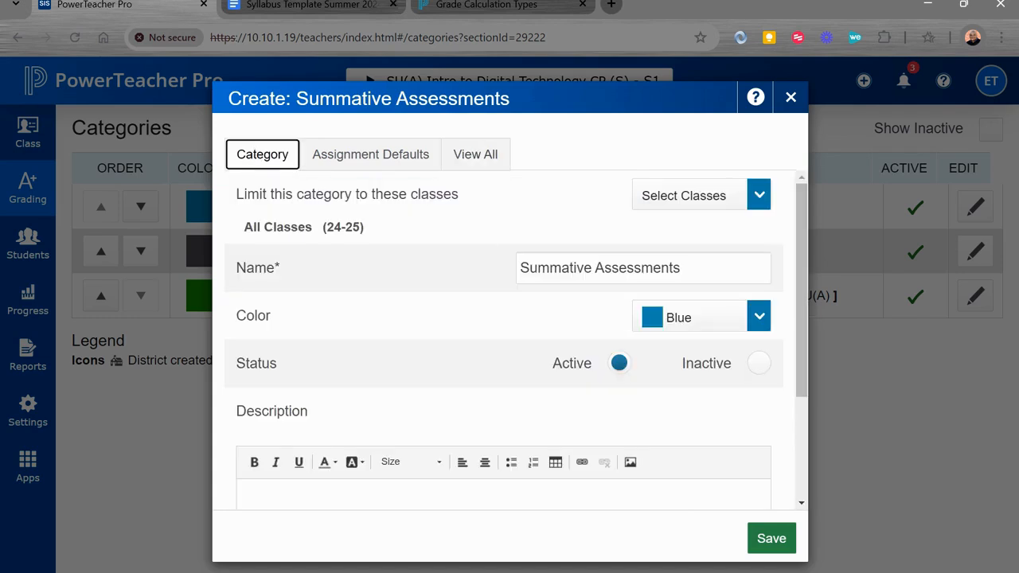
pyautogui.click(653, 318)
pyautogui.click(717, 496)
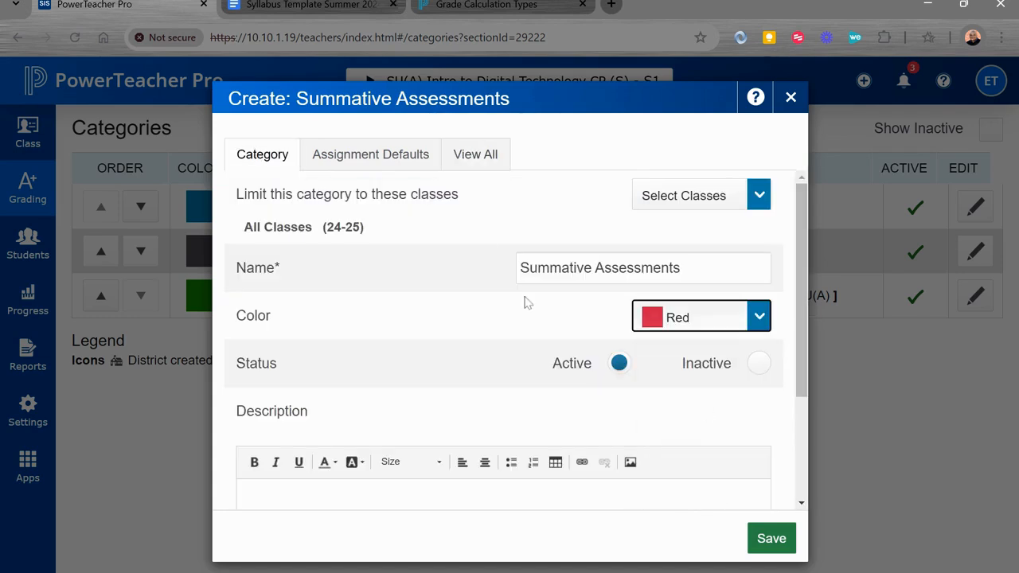
pyautogui.scroll(-1, 500, 375)
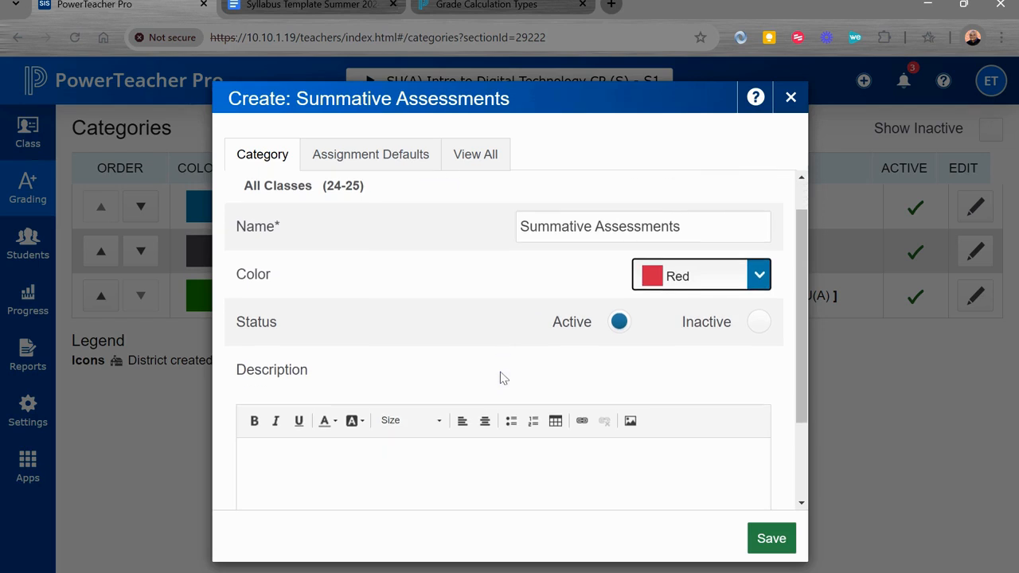
pyautogui.scroll(1, 501, 378)
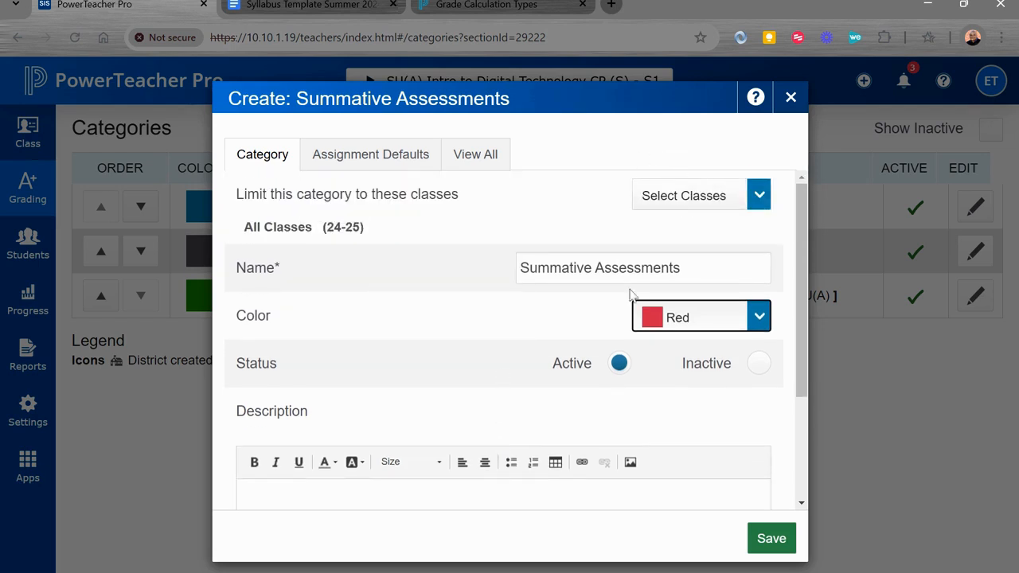
pyautogui.click(770, 540)
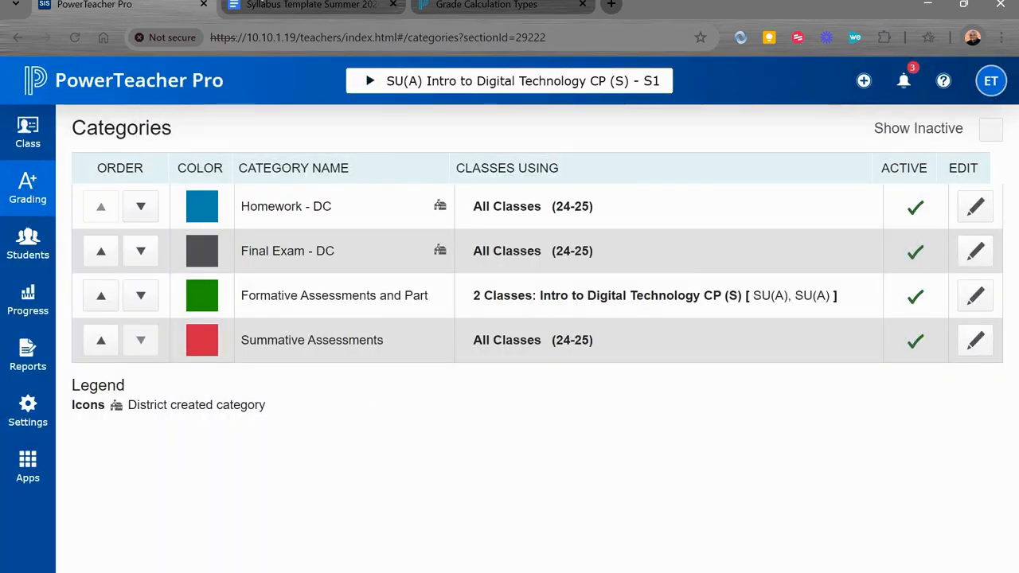
# - Compare the grade categories in the Google Docs syllabus template with the active category list in PowerTeacher Pro
pyautogui.click(268, 7)
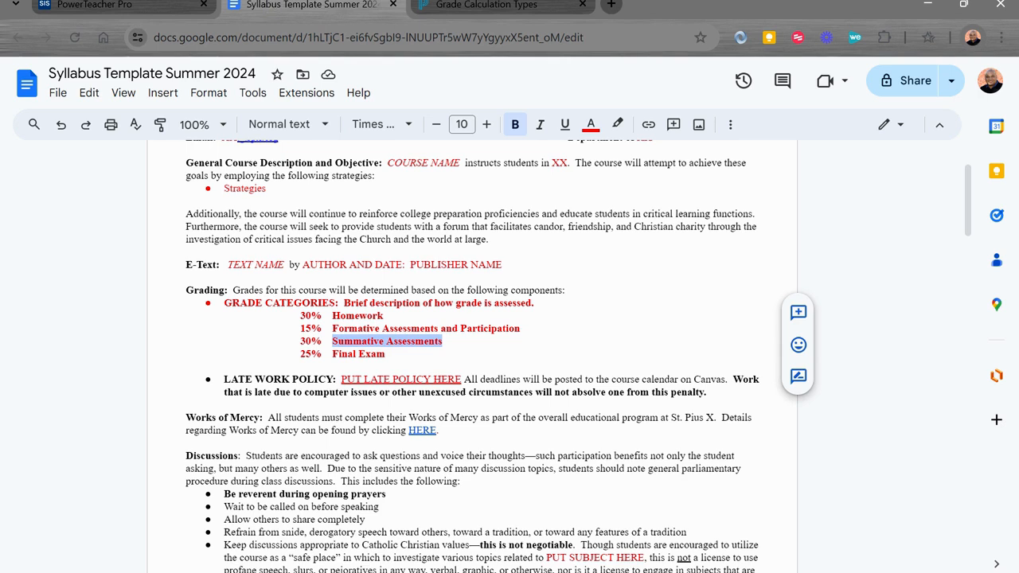
pyautogui.click(359, 354)
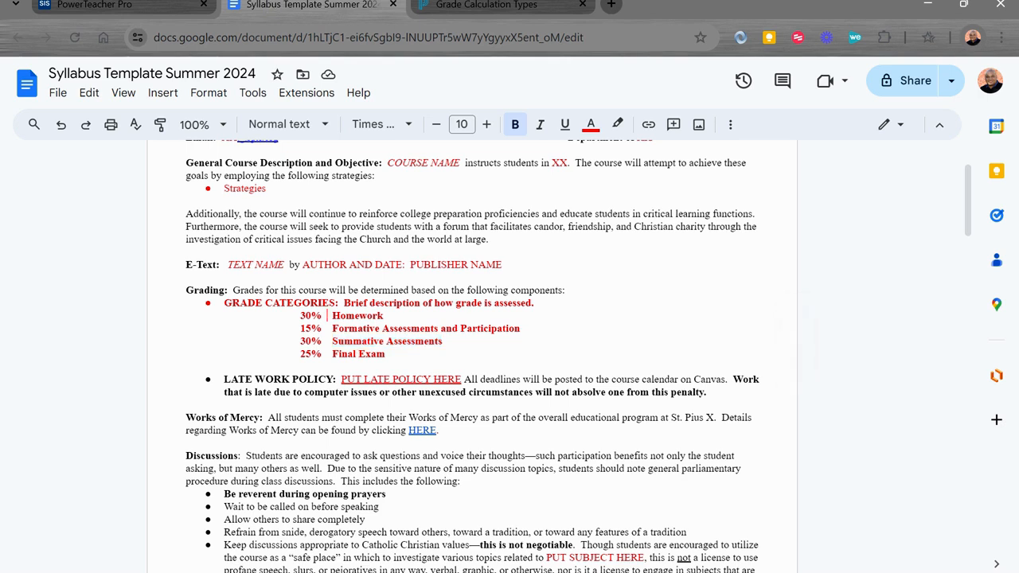
pyautogui.click(132, 7)
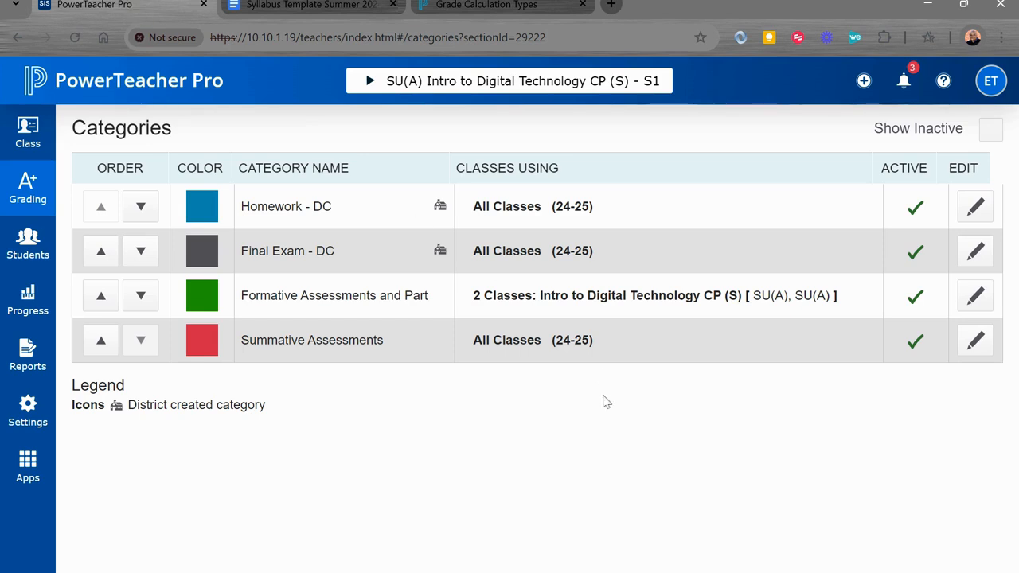